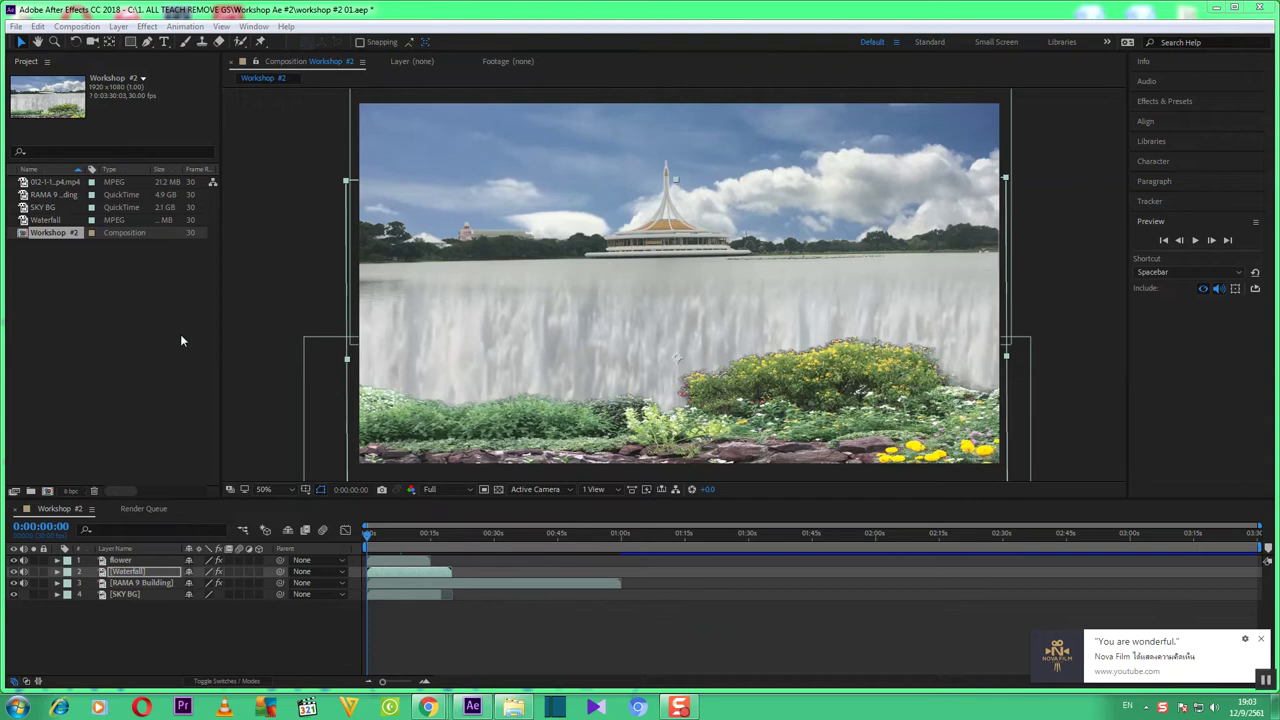
Import the footage file "final duck fly -2,2 GS no sound 3.04 mins secs mp4" into the project
{"action": "right_click", "coordinate": [145, 280]}
{"action": "mouse_move", "coordinate": [198, 347]}
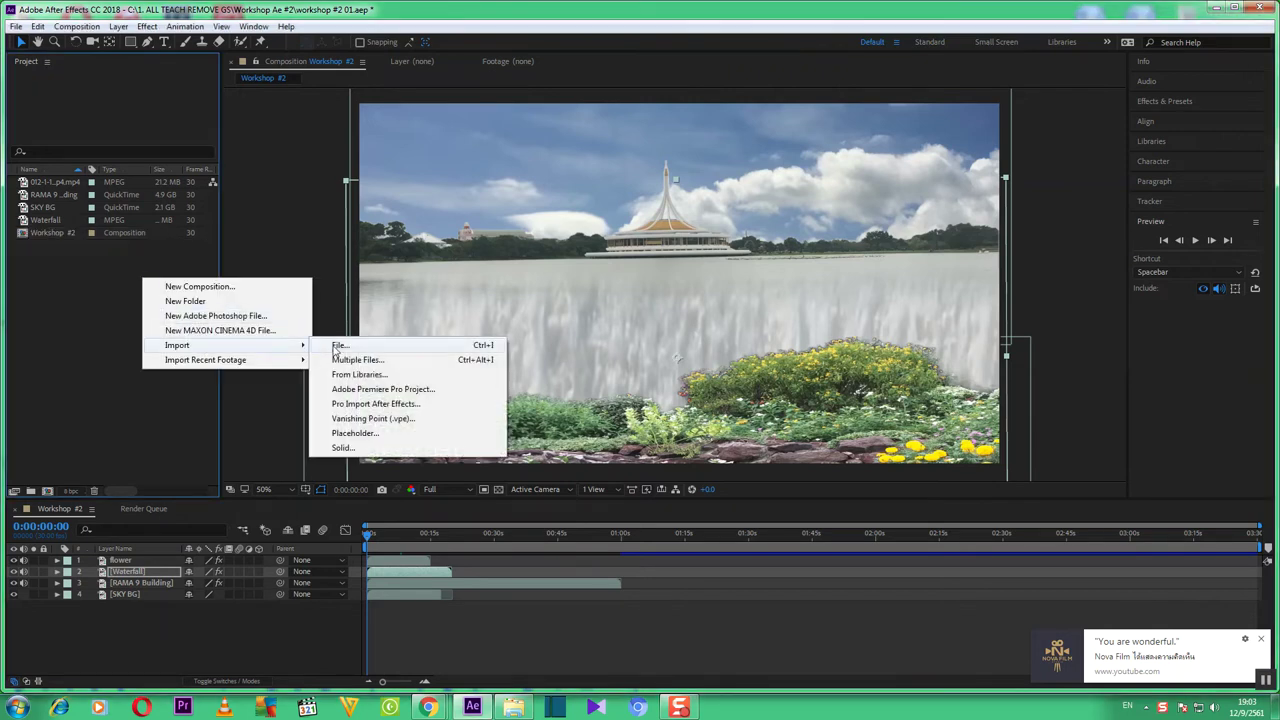
{"action": "left_click", "coordinate": [335, 345]}
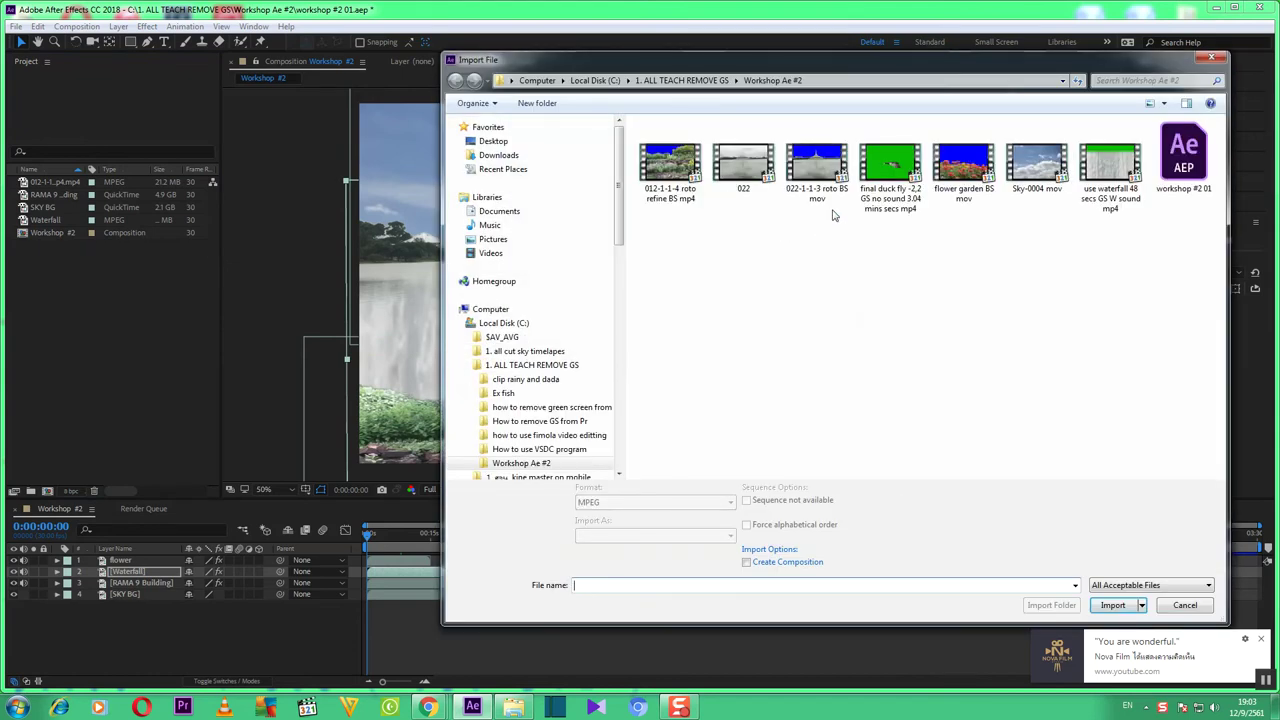
{"action": "left_click", "coordinate": [890, 165]}
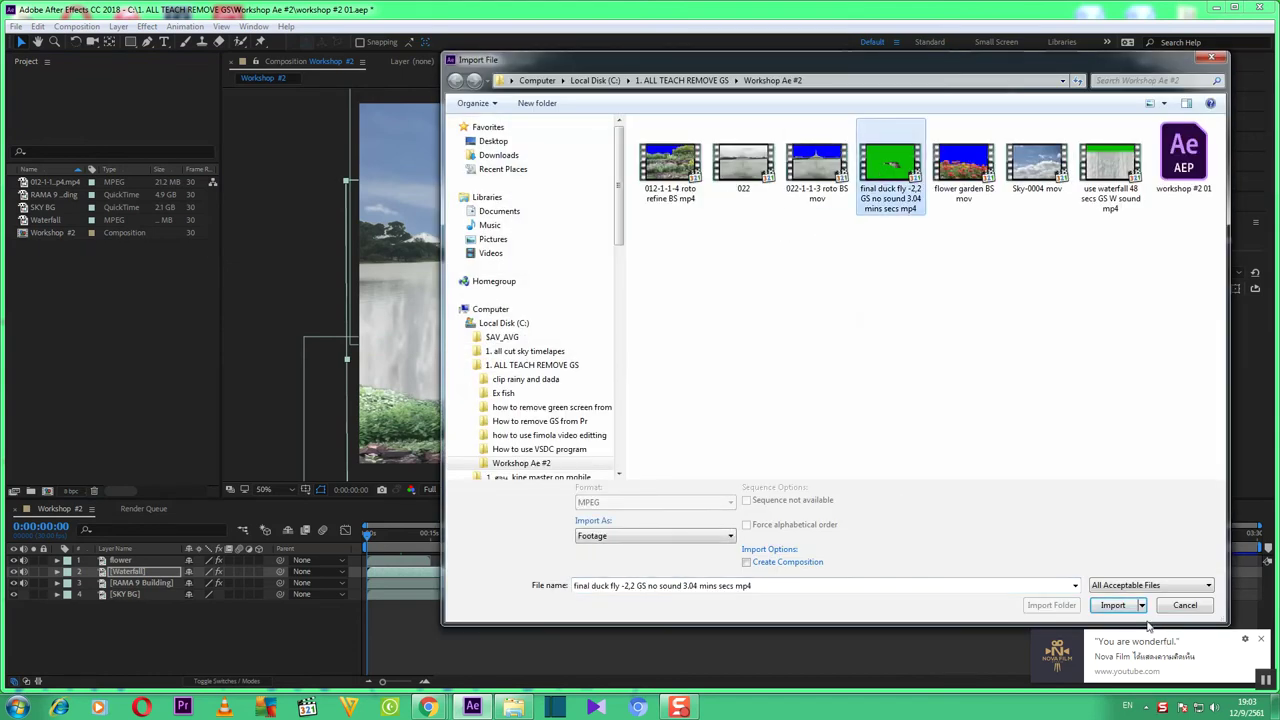
{"action": "left_click", "coordinate": [1115, 605]}
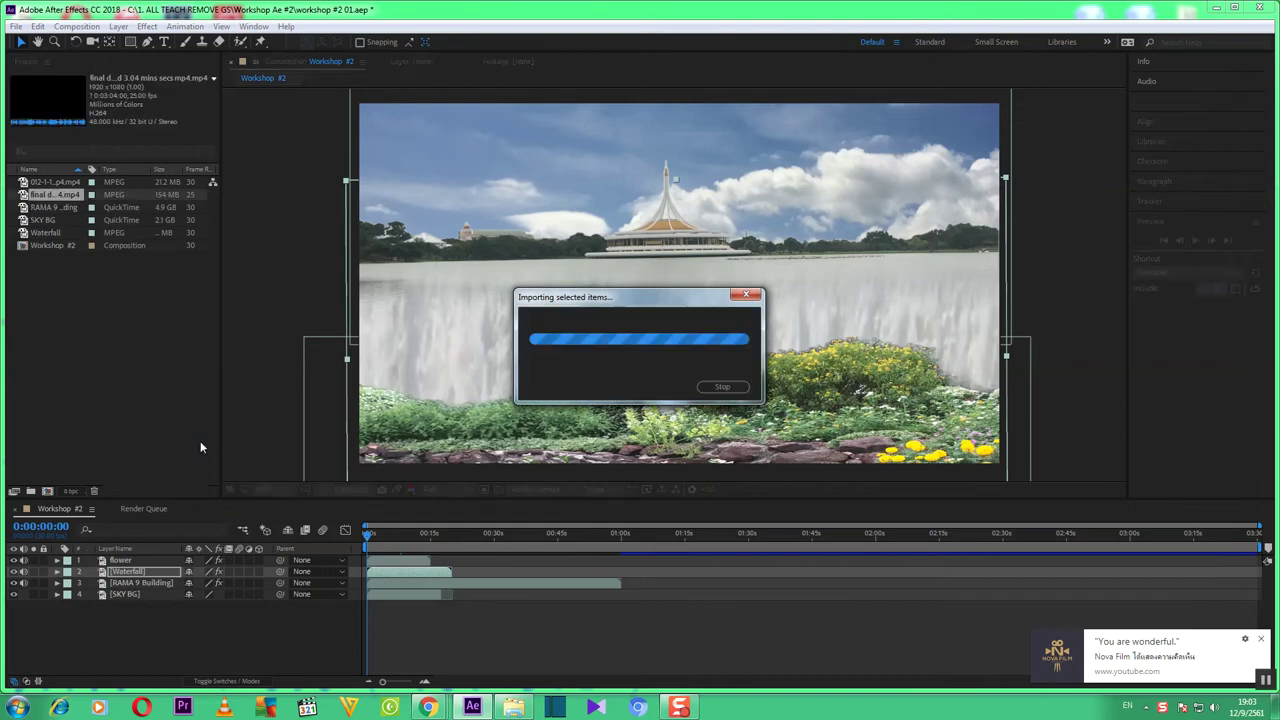
Rename the imported green-screen bird footage as duck
{"action": "right_click", "coordinate": [60, 200]}
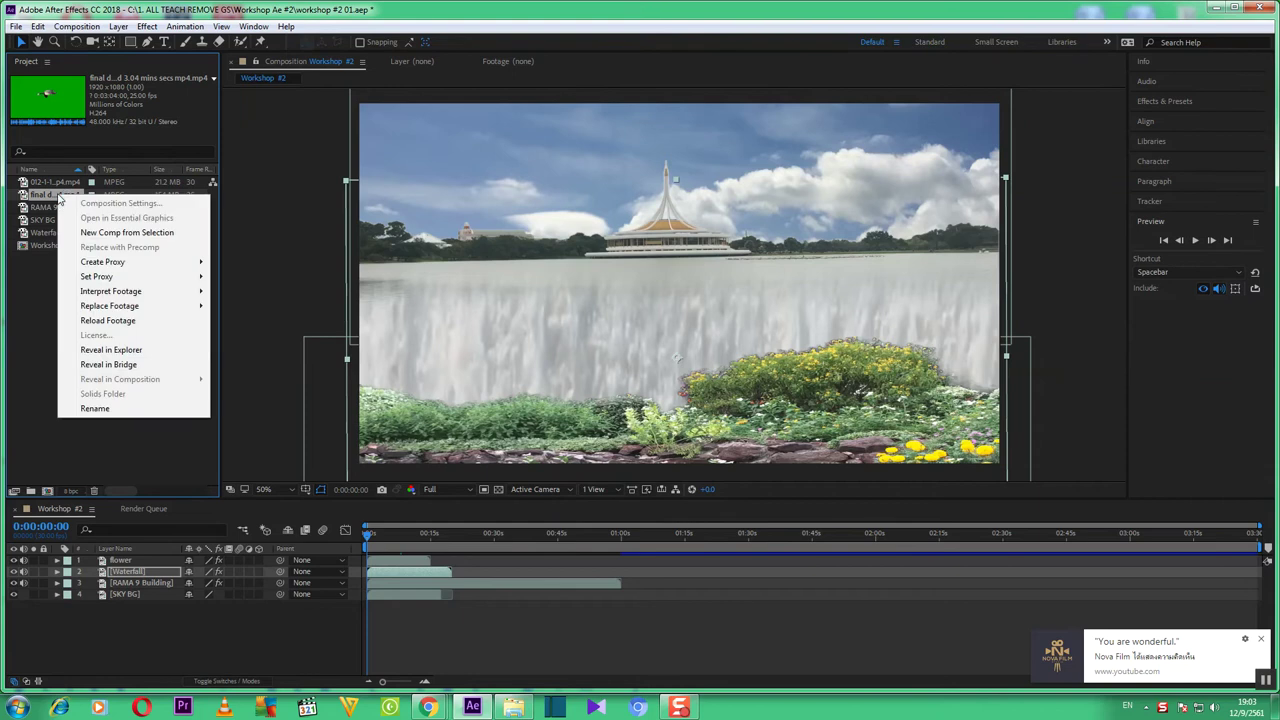
{"action": "left_click", "coordinate": [97, 409]}
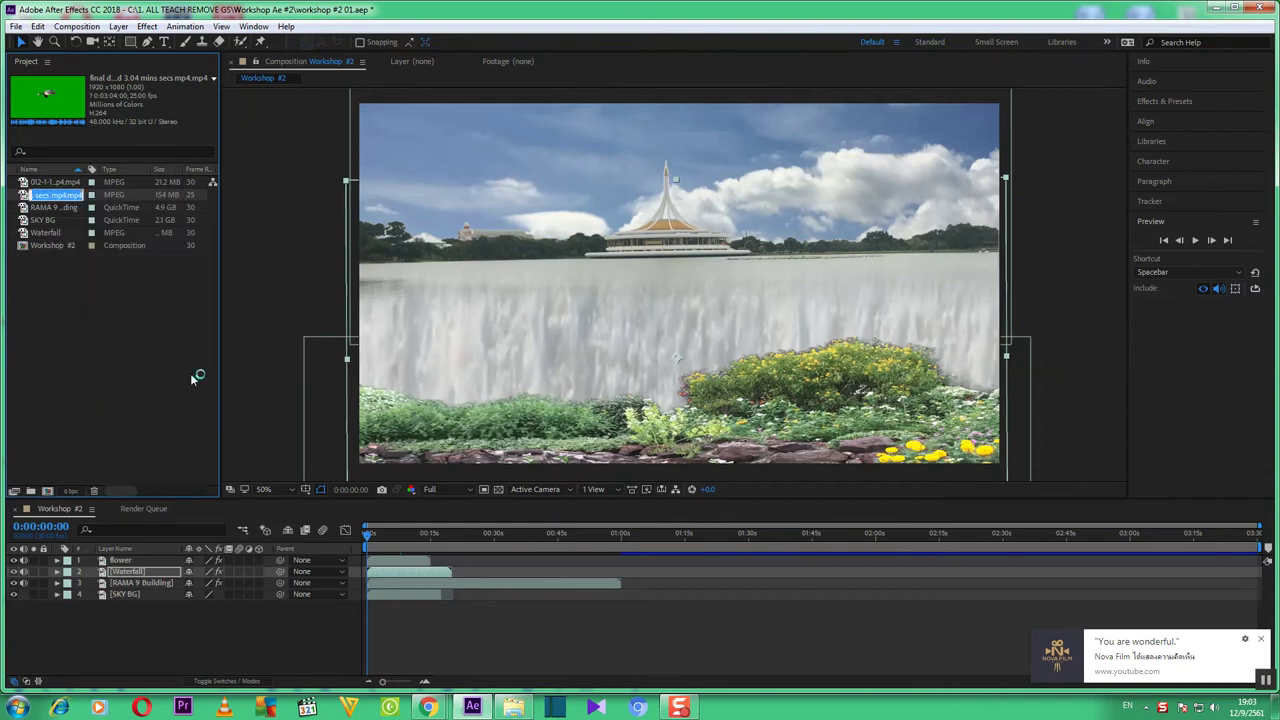
{"action": "type", "text": "duck"}
{"action": "key", "text": "Return"}
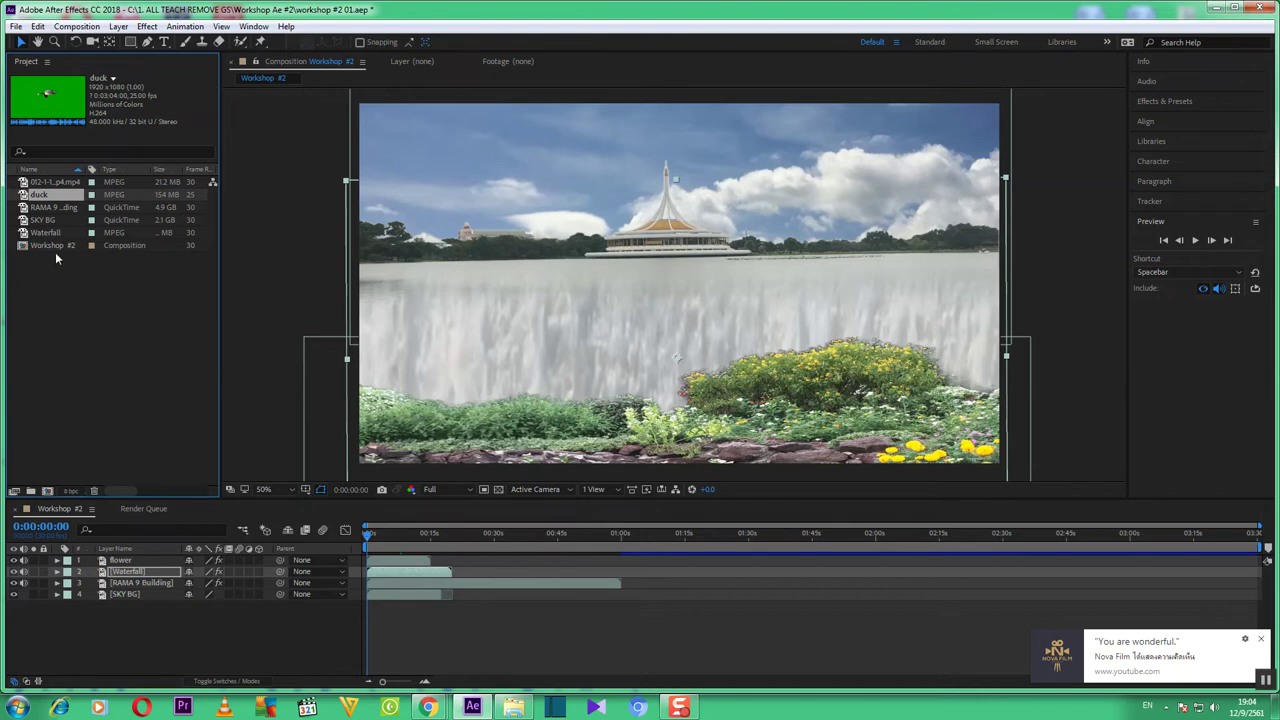
Add the duck footage to the timeline directly above the SKY BG layer and hide all other layers
{"action": "left_click", "coordinate": [56, 198]}
{"action": "left_click_drag", "start_coordinate": [57, 198], "coordinate": [152, 591]}
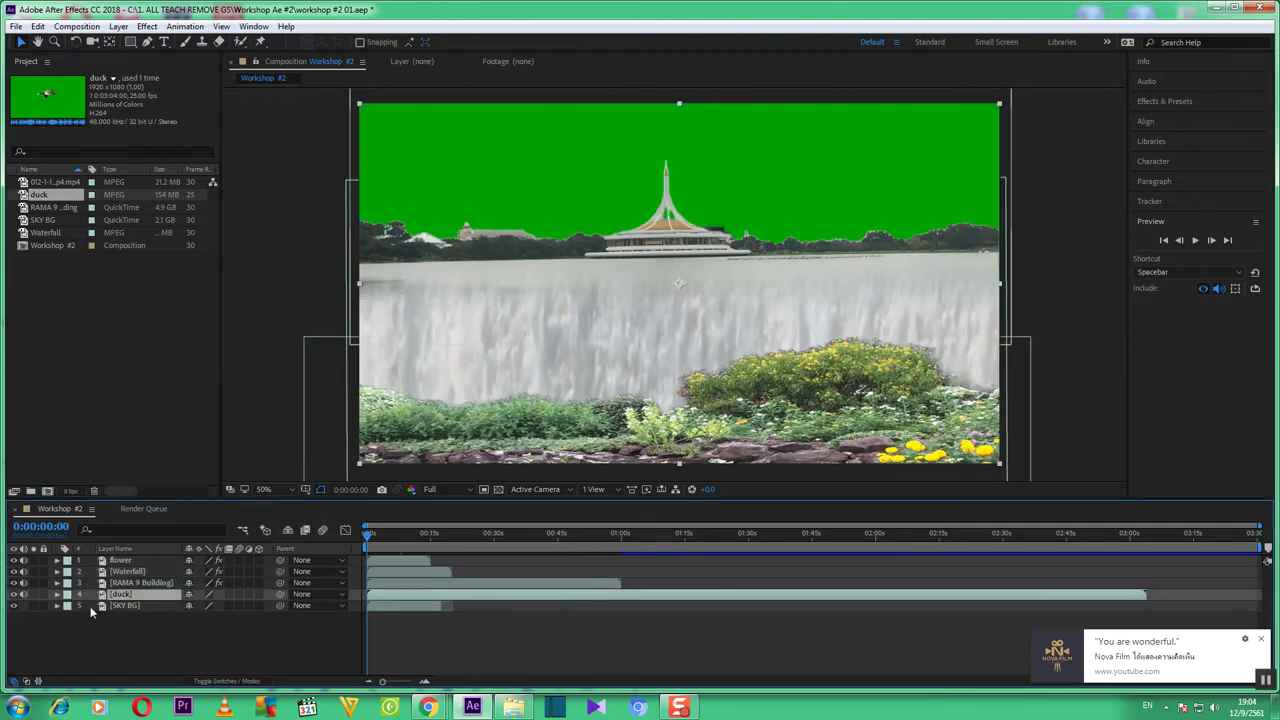
{"action": "left_click", "coordinate": [14, 582]}
{"action": "left_click", "coordinate": [14, 571]}
{"action": "left_click", "coordinate": [14, 560]}
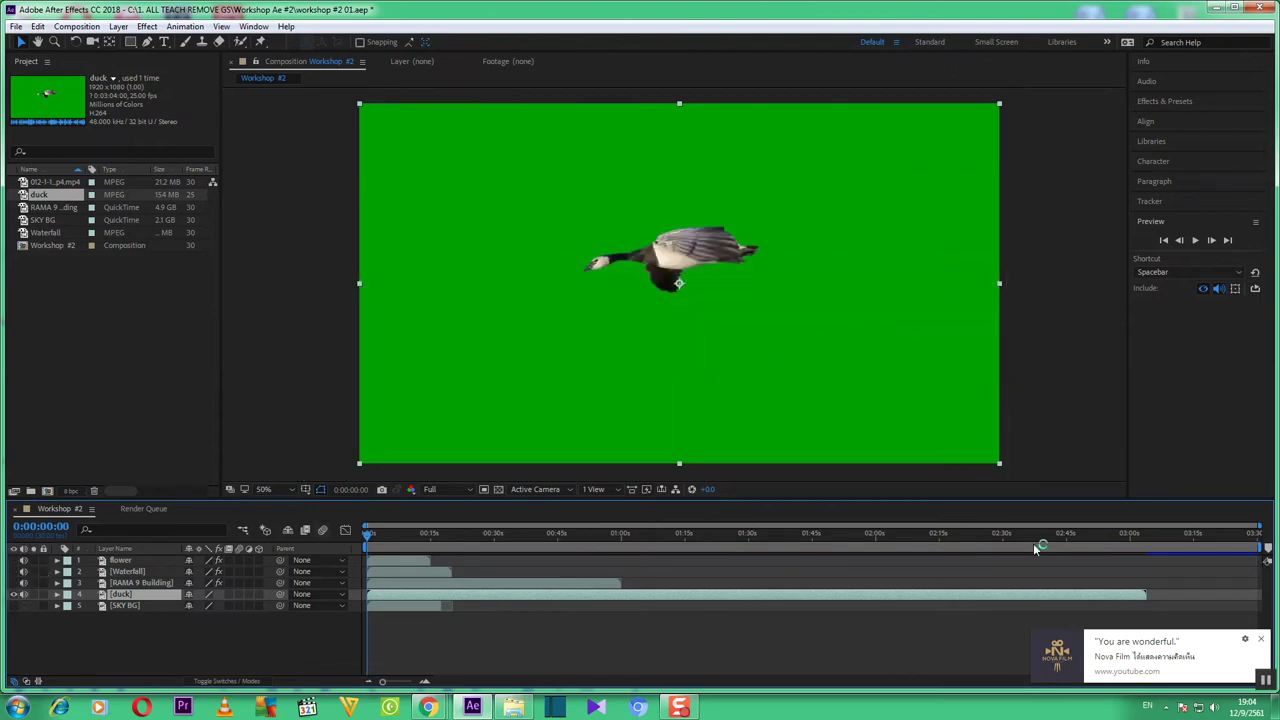
Play back the duck footage in the composition and mute the Waterfall layer's audio
{"action": "left_click", "coordinate": [1197, 240]}
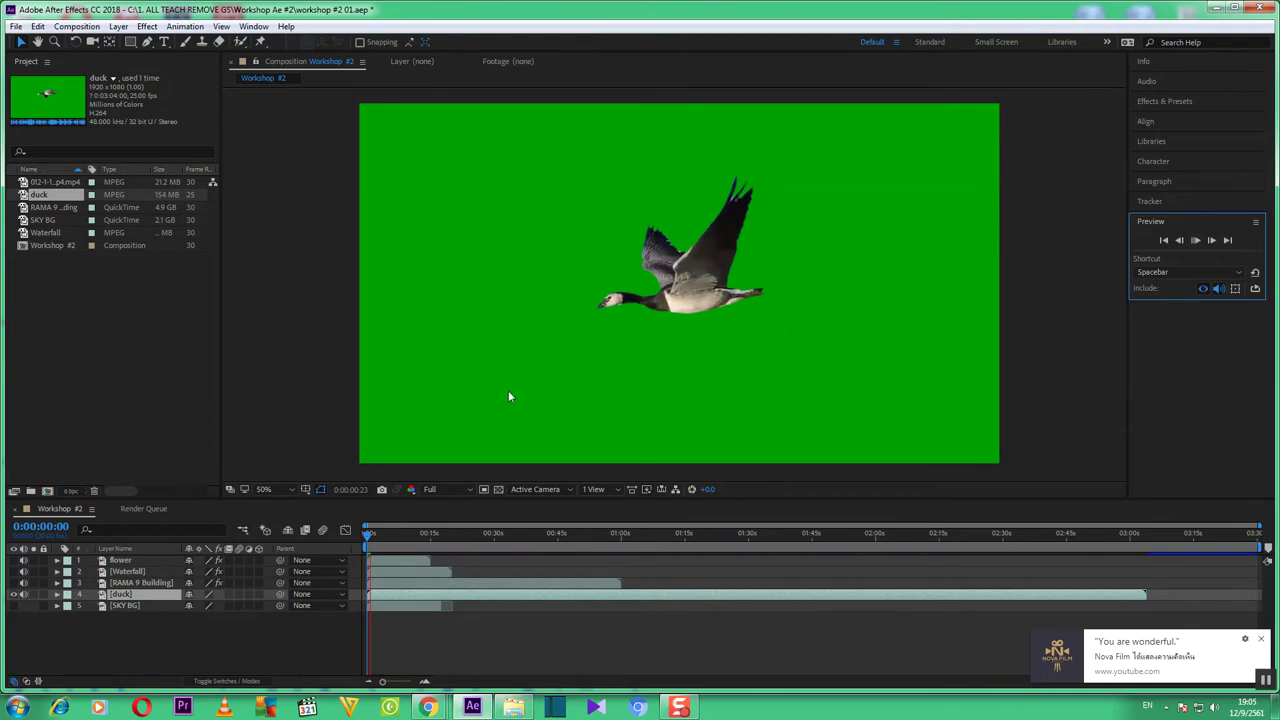
{"action": "left_click", "coordinate": [23, 571]}
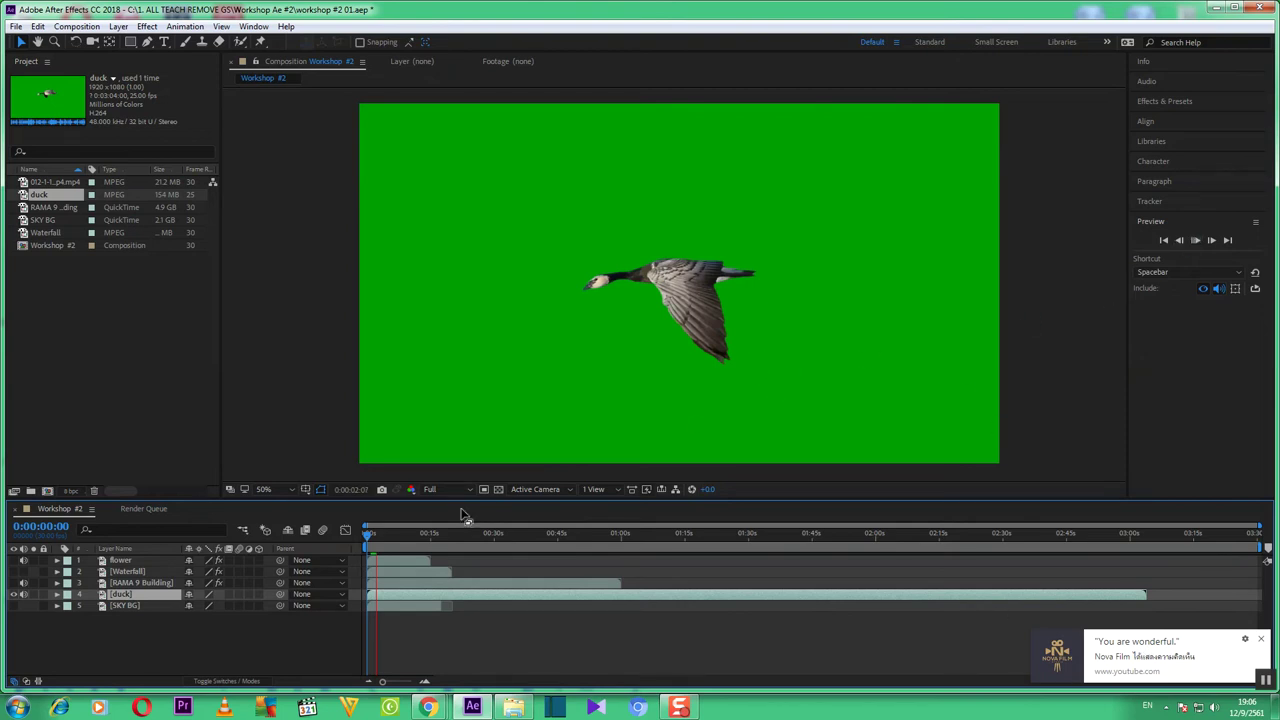
{"action": "left_click", "coordinate": [1195, 244]}
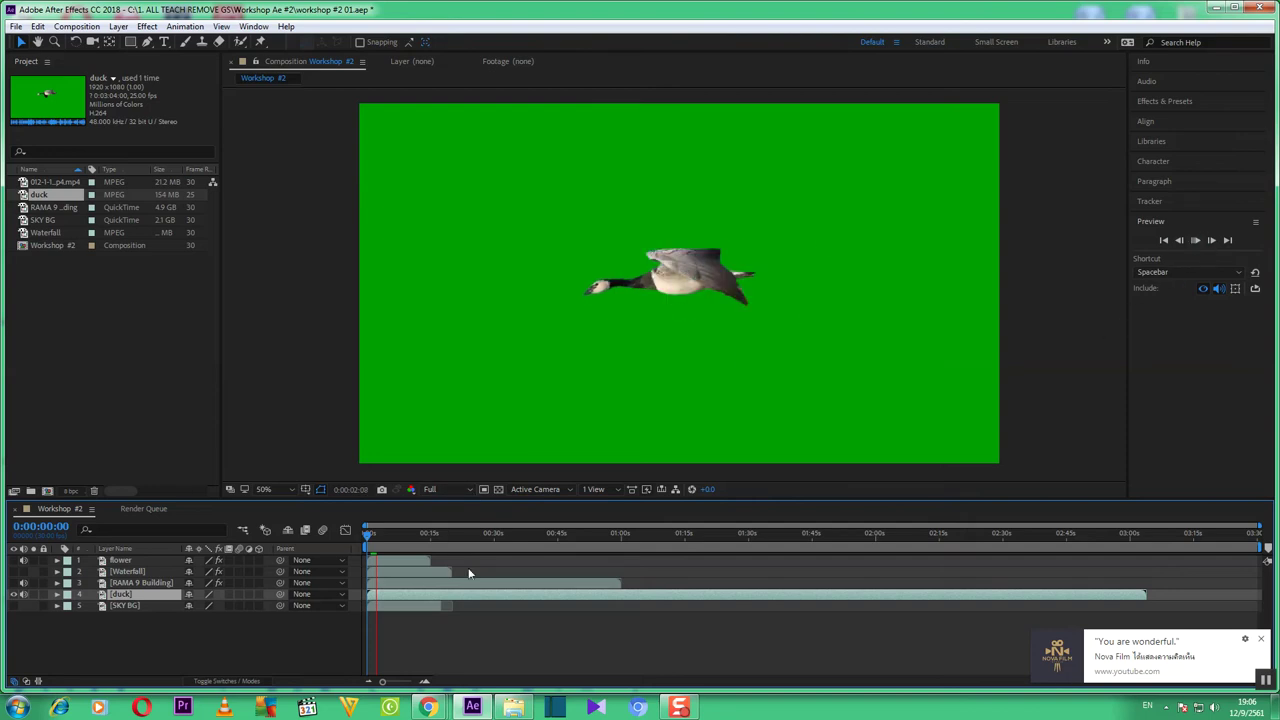
{"action": "left_click", "coordinate": [1194, 240]}
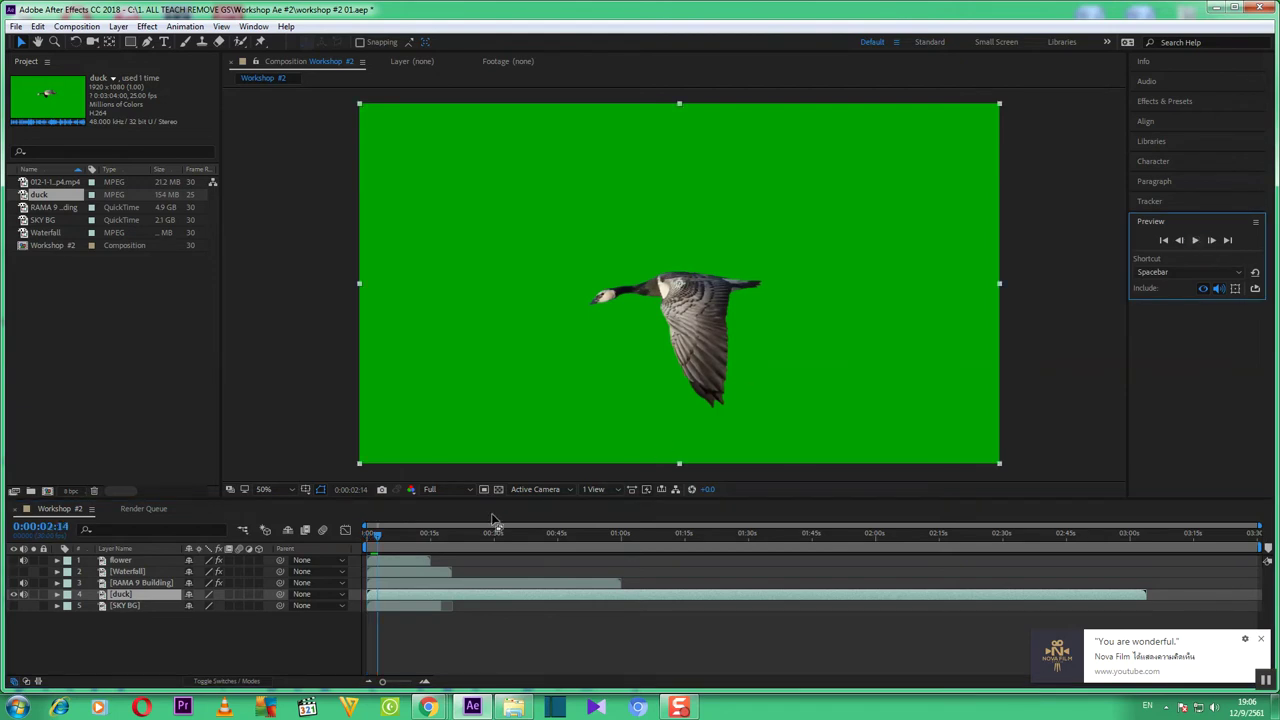
Lower the composition's preview resolution to Quarter and play back the flying duck footage
{"action": "left_click", "coordinate": [469, 490]}
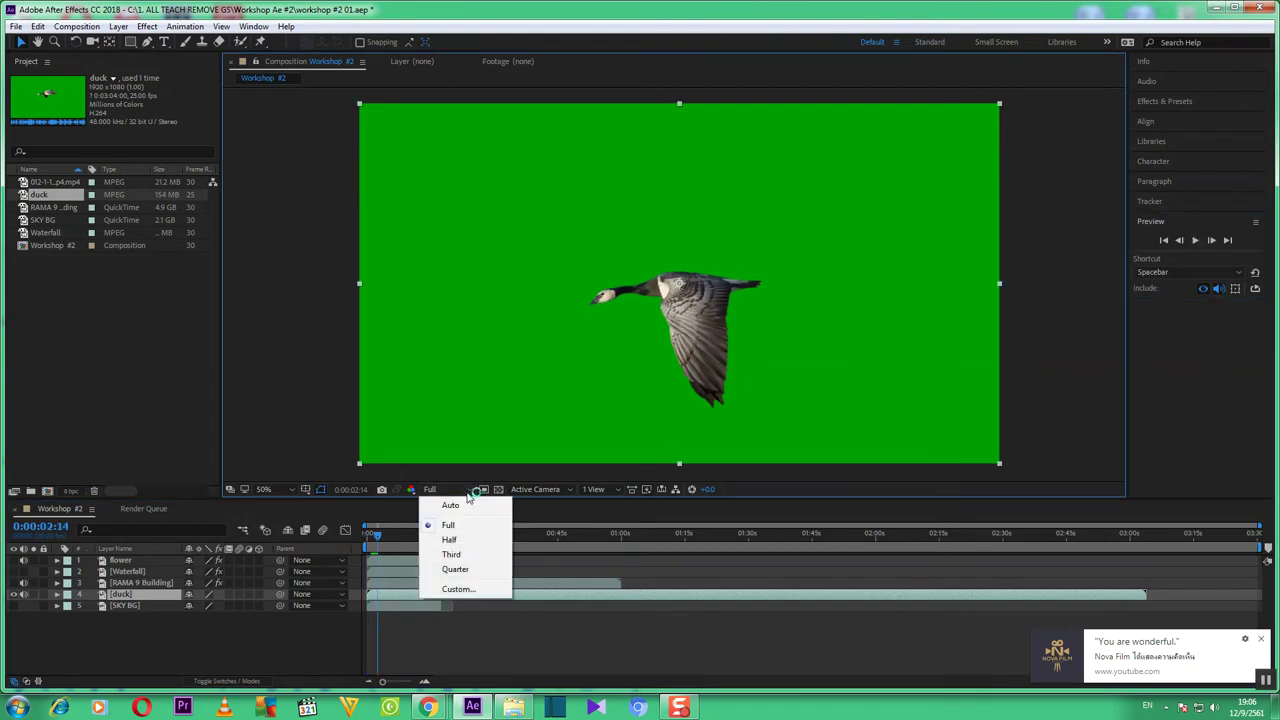
{"action": "left_click", "coordinate": [453, 569]}
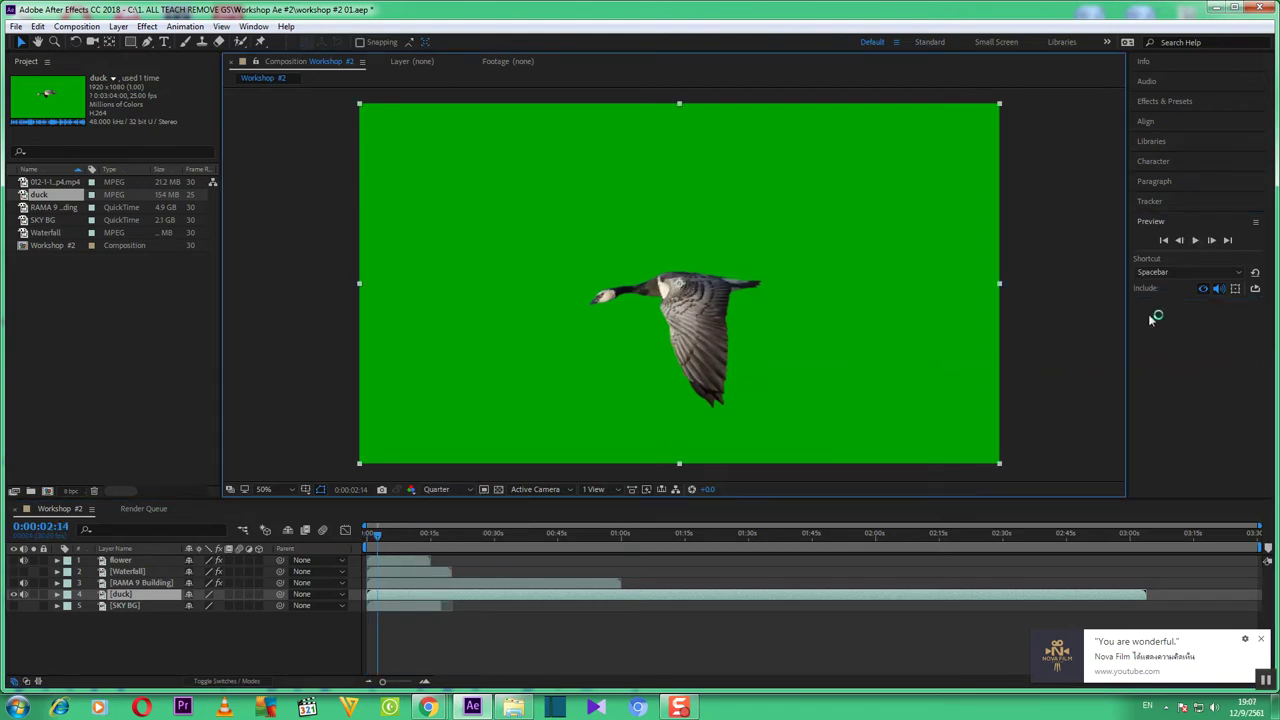
{"action": "left_click", "coordinate": [1196, 241]}
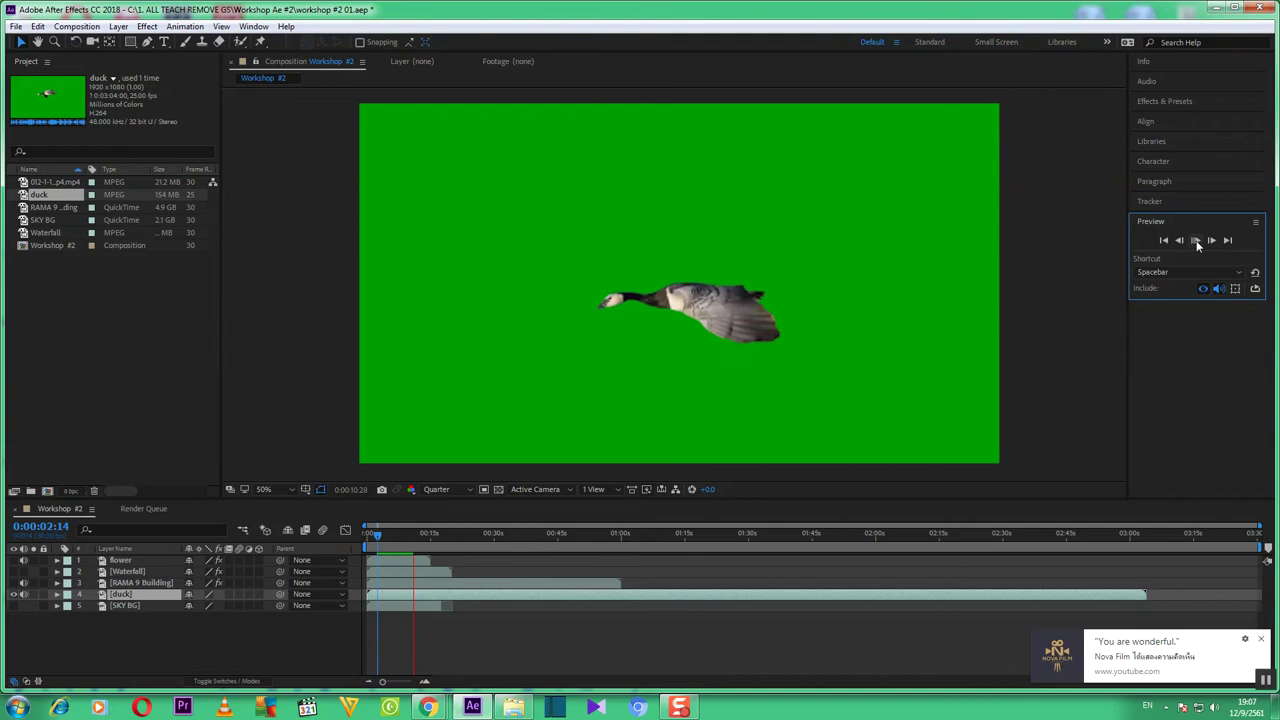
{"action": "left_click", "coordinate": [1196, 241]}
{"action": "left_click", "coordinate": [1197, 241]}
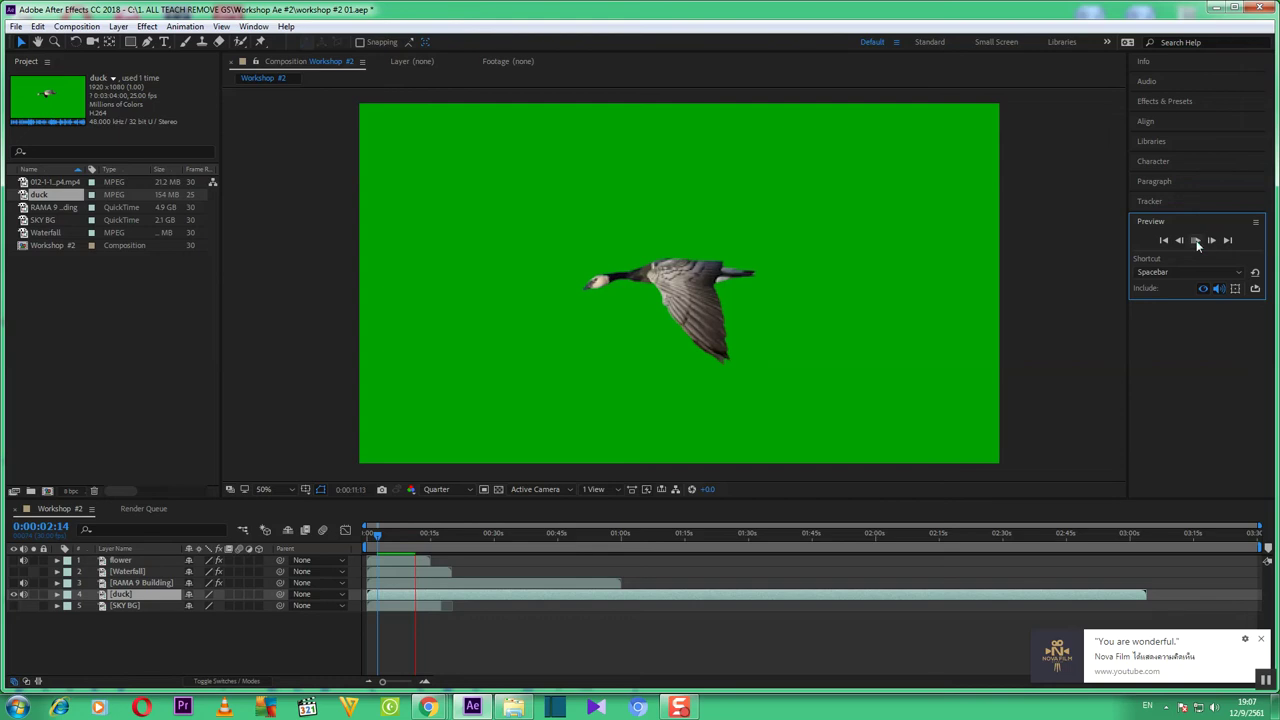
{"action": "left_click", "coordinate": [1198, 242]}
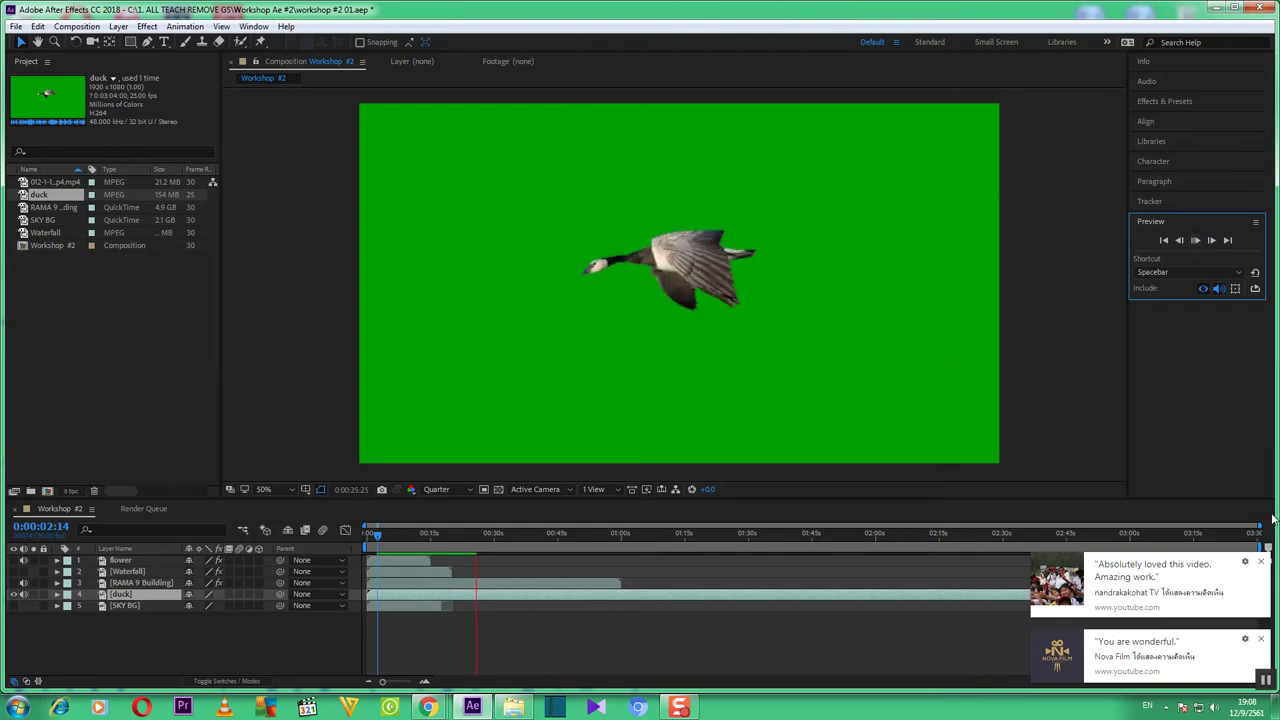
{"action": "left_click", "coordinate": [1194, 240]}
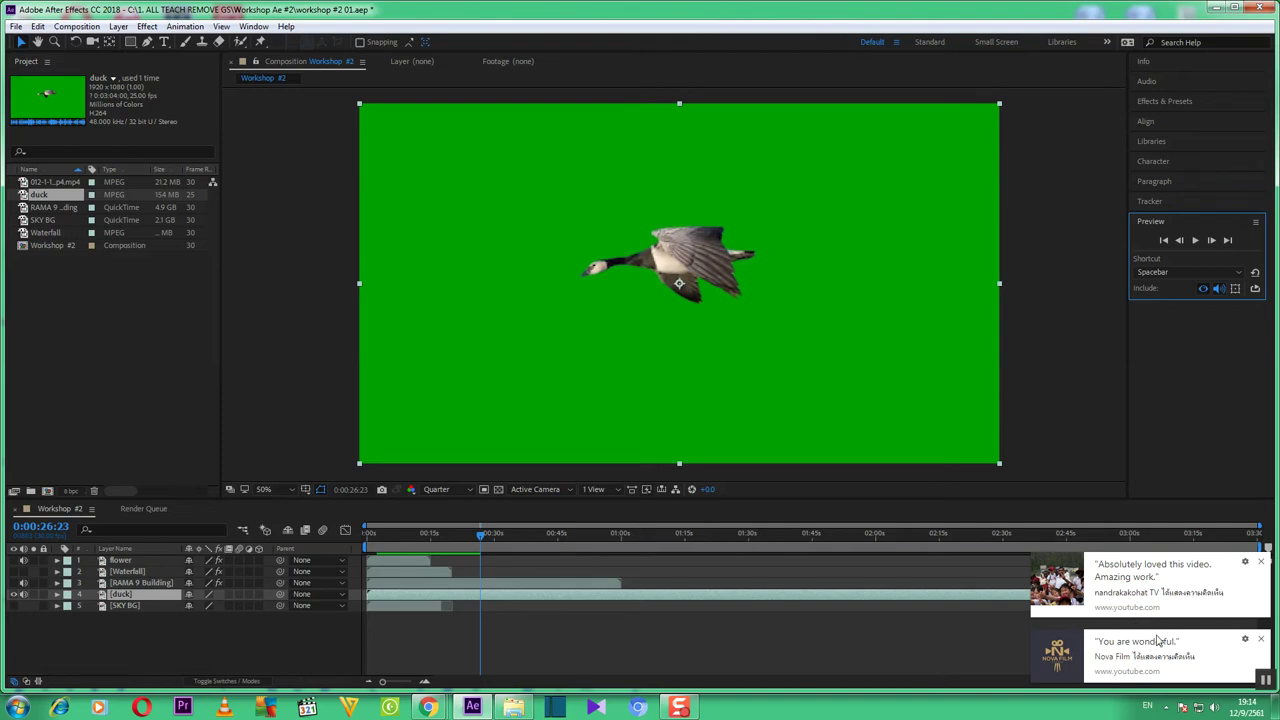
Dismiss both desktop notifications and return the playhead to the start of the composition
{"action": "left_click", "coordinate": [1261, 638]}
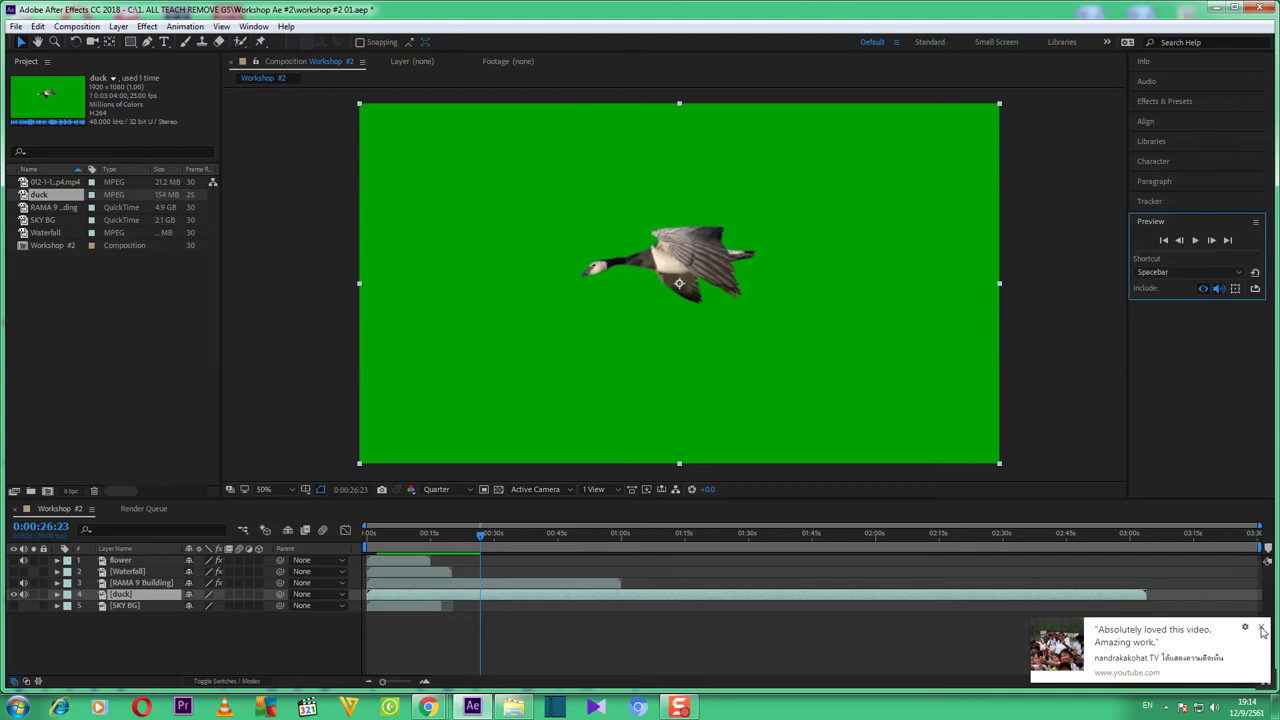
{"action": "left_click", "coordinate": [1261, 629]}
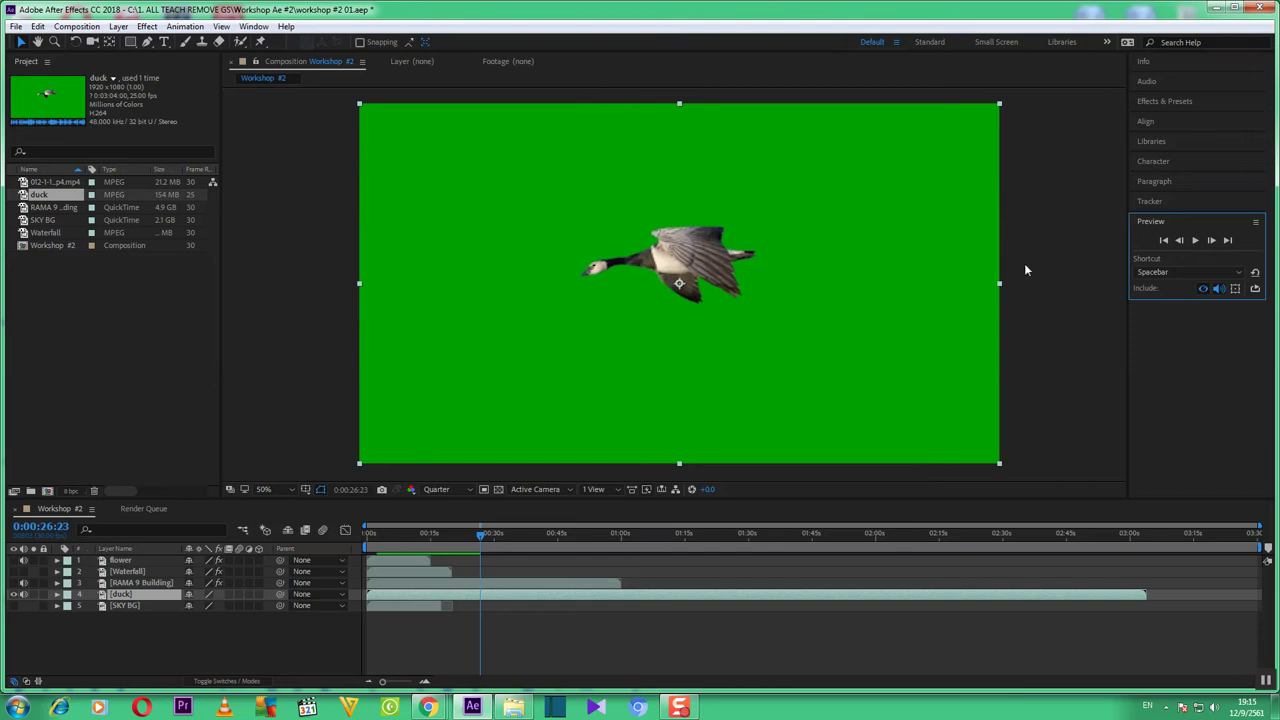
{"action": "left_click", "coordinate": [1165, 240]}
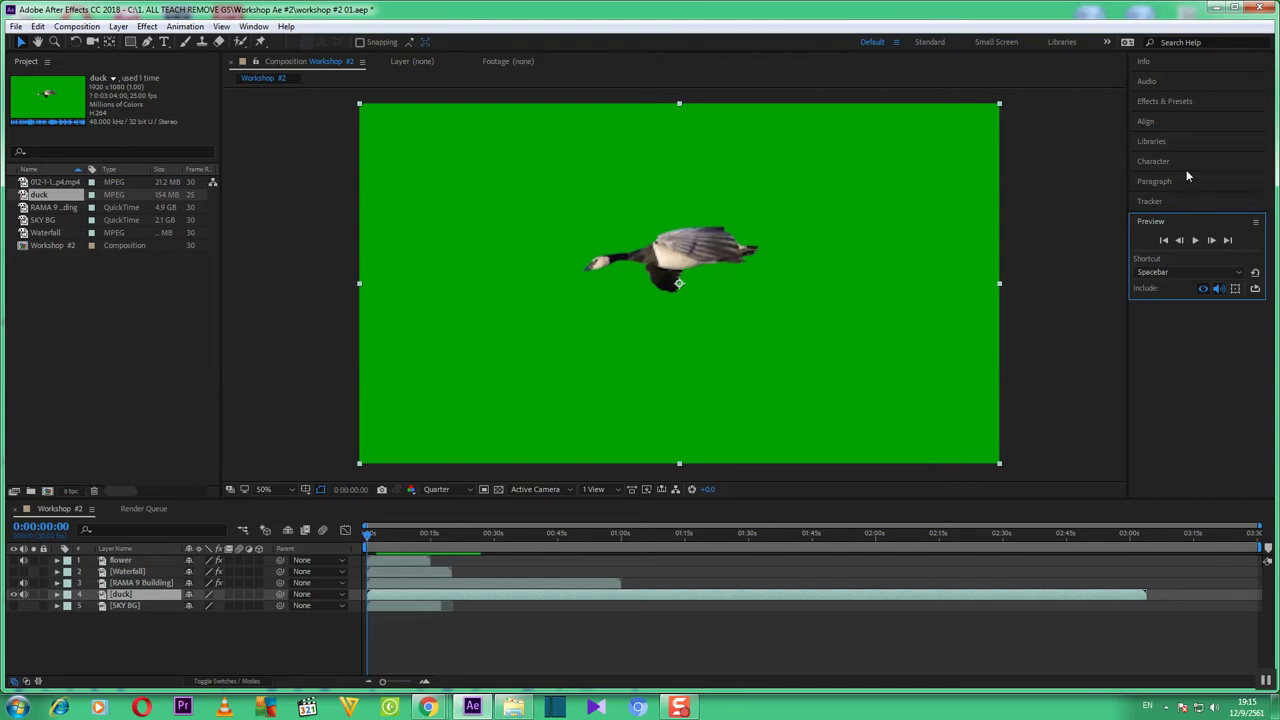
Apply the Keylight (1.2) effect to the duck layer and sample its green background as the Screen Colour
{"action": "left_click", "coordinate": [1173, 100]}
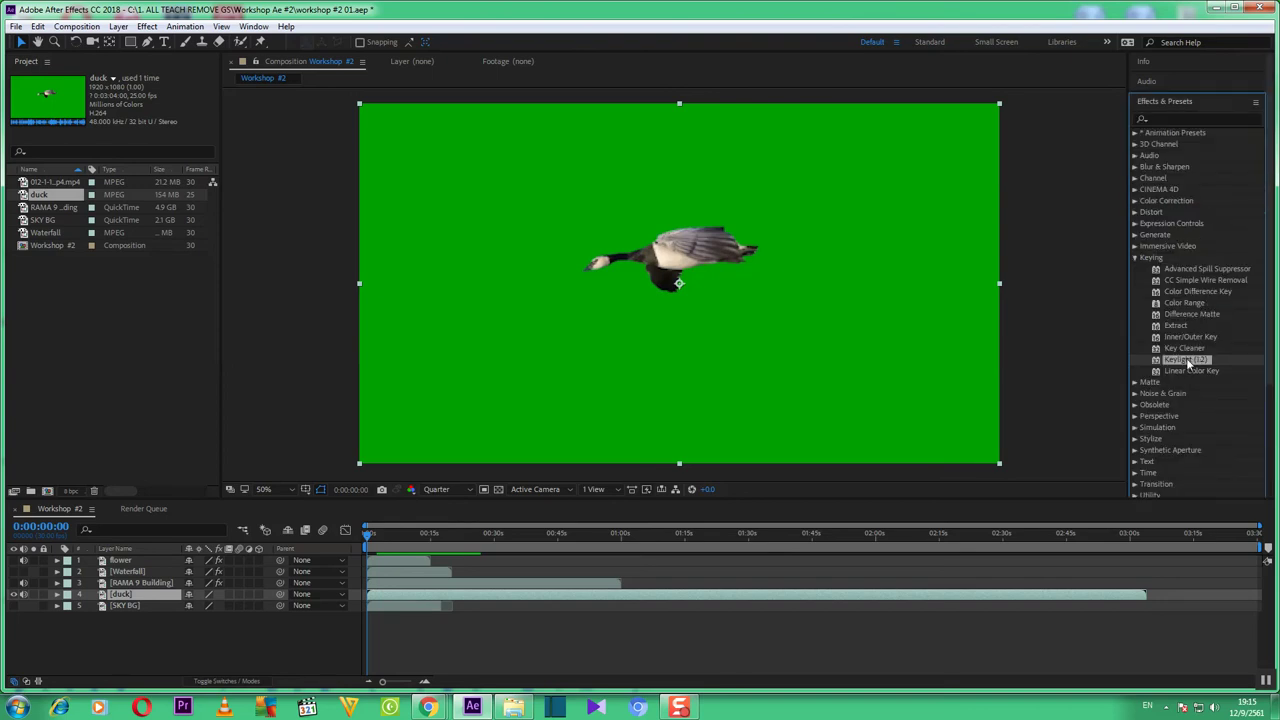
{"action": "left_click_drag", "start_coordinate": [1188, 362], "coordinate": [886, 314]}
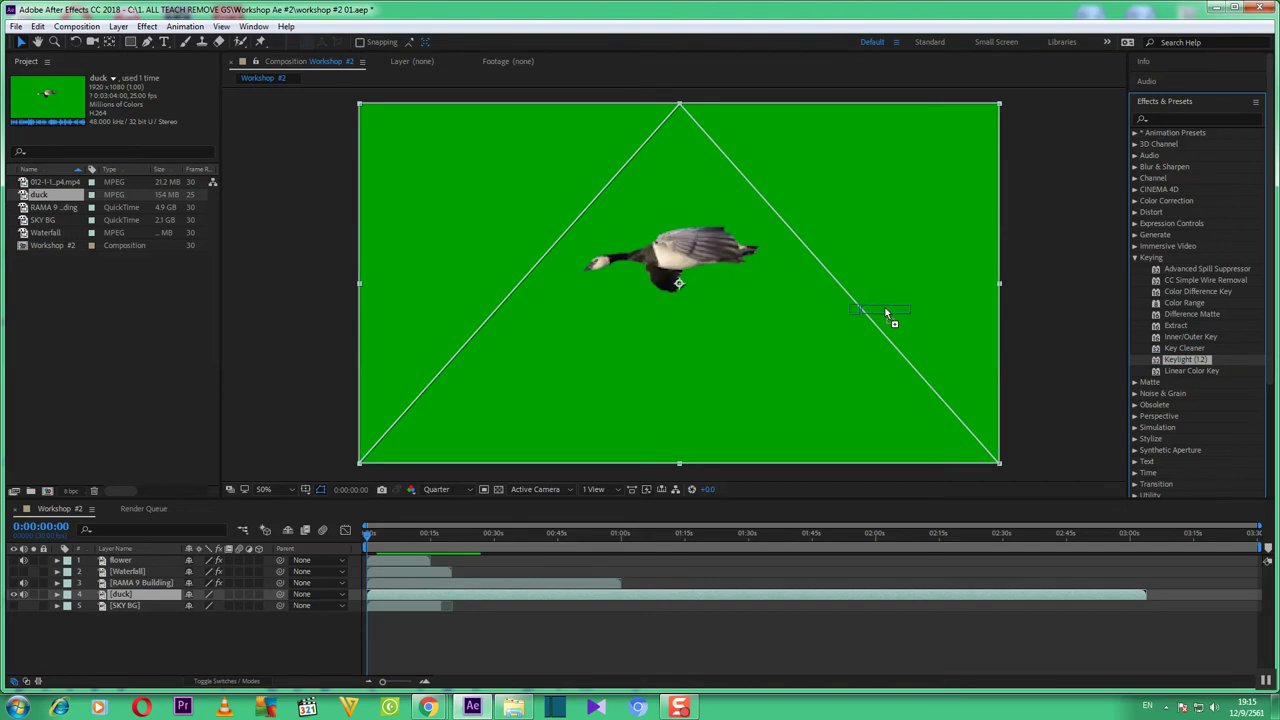
{"action": "left_click_drag", "start_coordinate": [884, 297], "coordinate": [819, 377]}
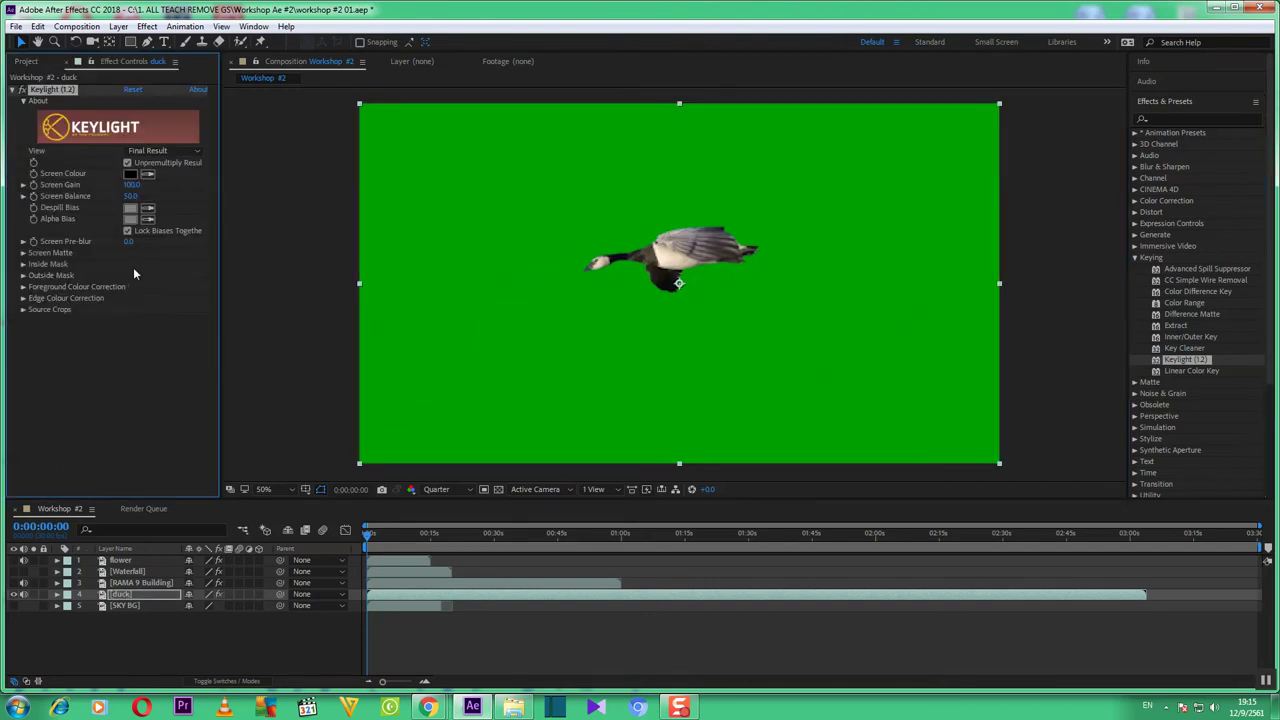
{"action": "left_click", "coordinate": [150, 173]}
{"action": "left_click", "coordinate": [479, 187]}
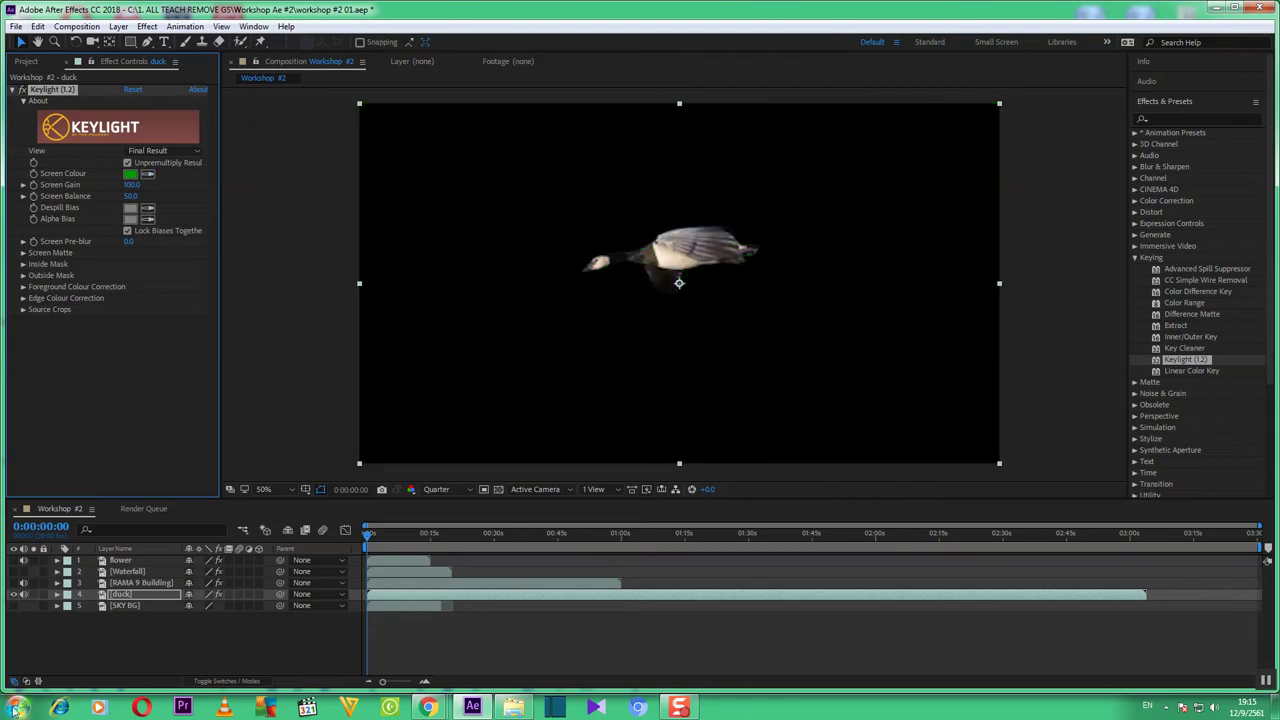
Make the SKY BG, RAMA 9 Building, Waterfall and flower layers visible again
{"action": "left_click", "coordinate": [14, 605]}
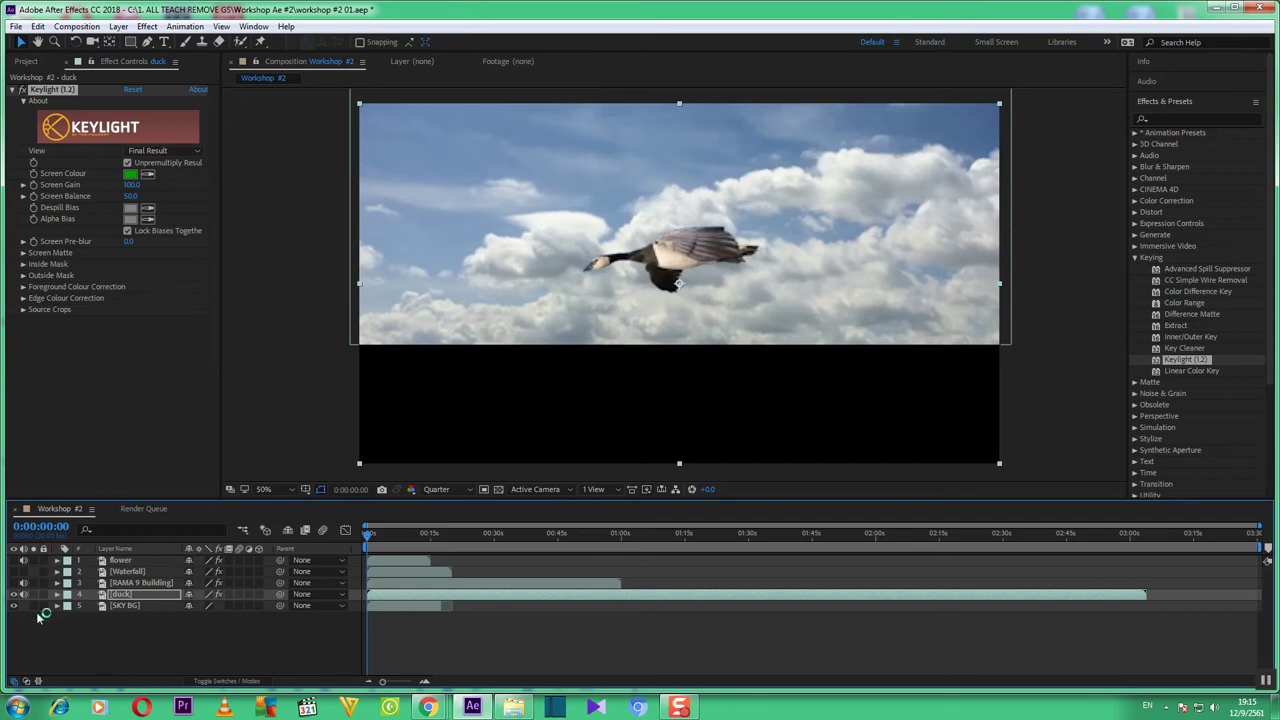
{"action": "left_click", "coordinate": [14, 583]}
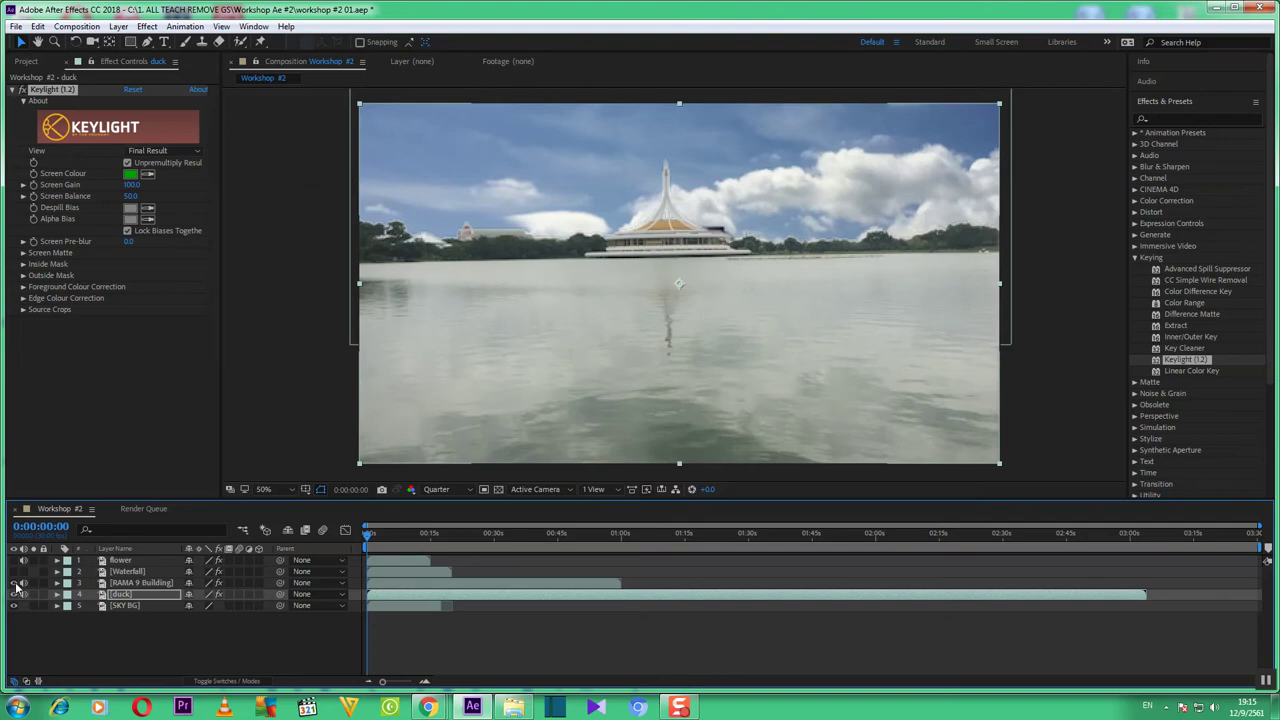
{"action": "left_click", "coordinate": [14, 571]}
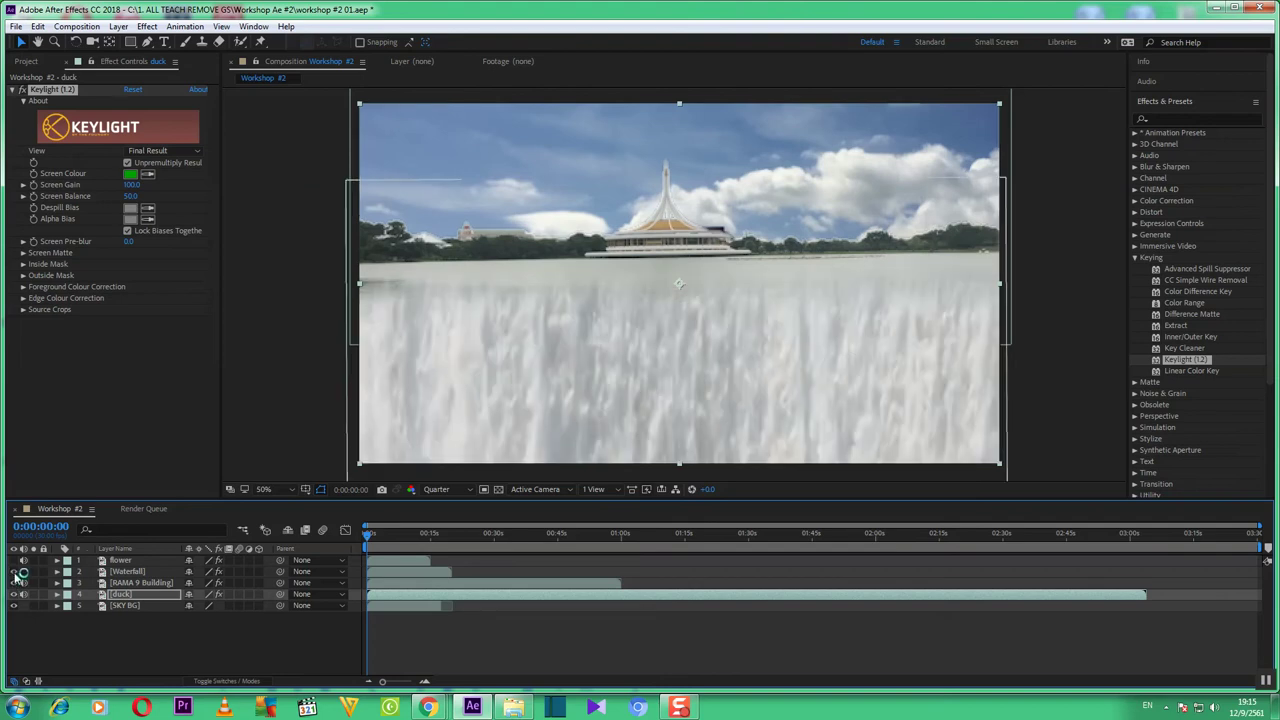
{"action": "left_click", "coordinate": [14, 561]}
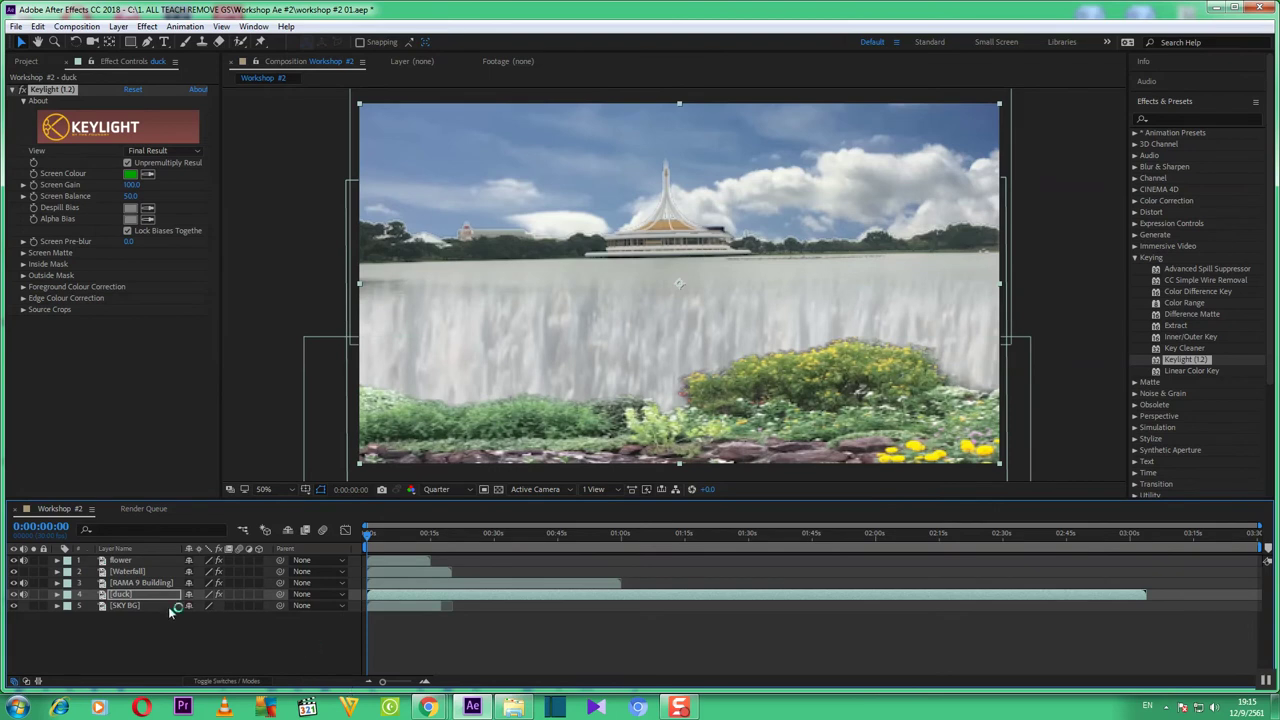
{"action": "left_click", "coordinate": [130, 597]}
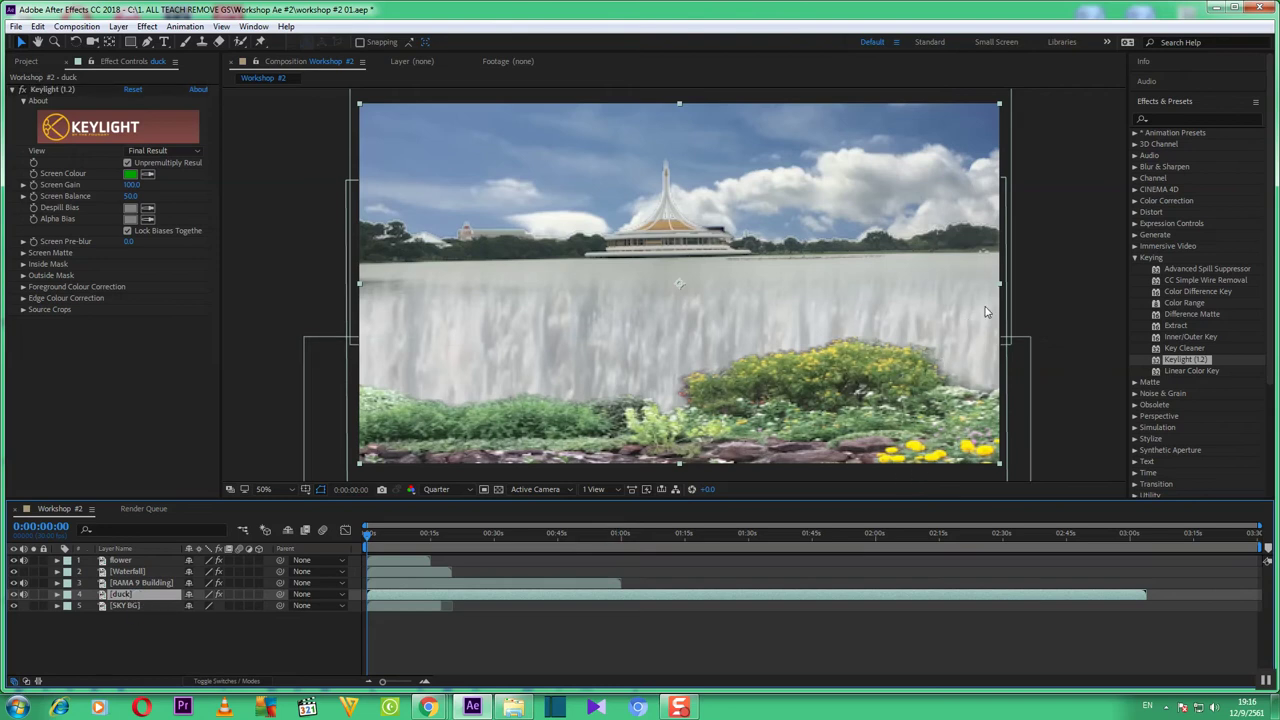
{"action": "left_click", "coordinate": [1006, 184]}
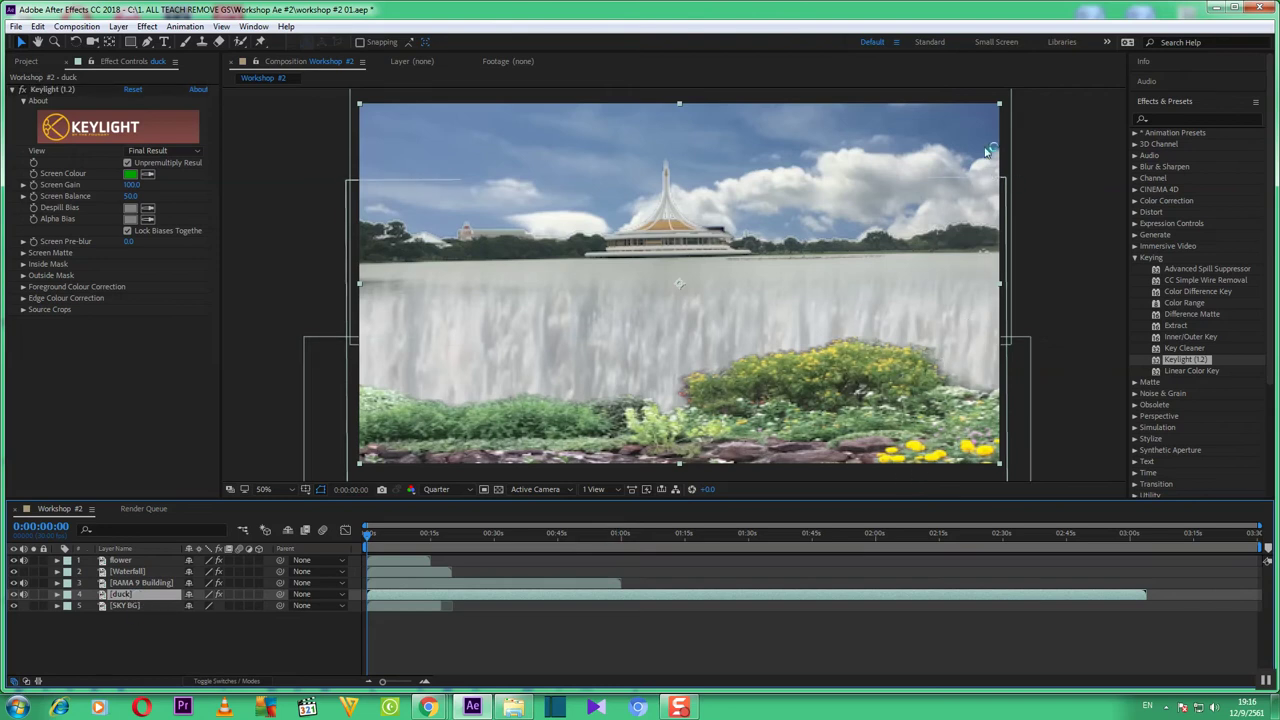
{"action": "left_click", "coordinate": [1007, 133]}
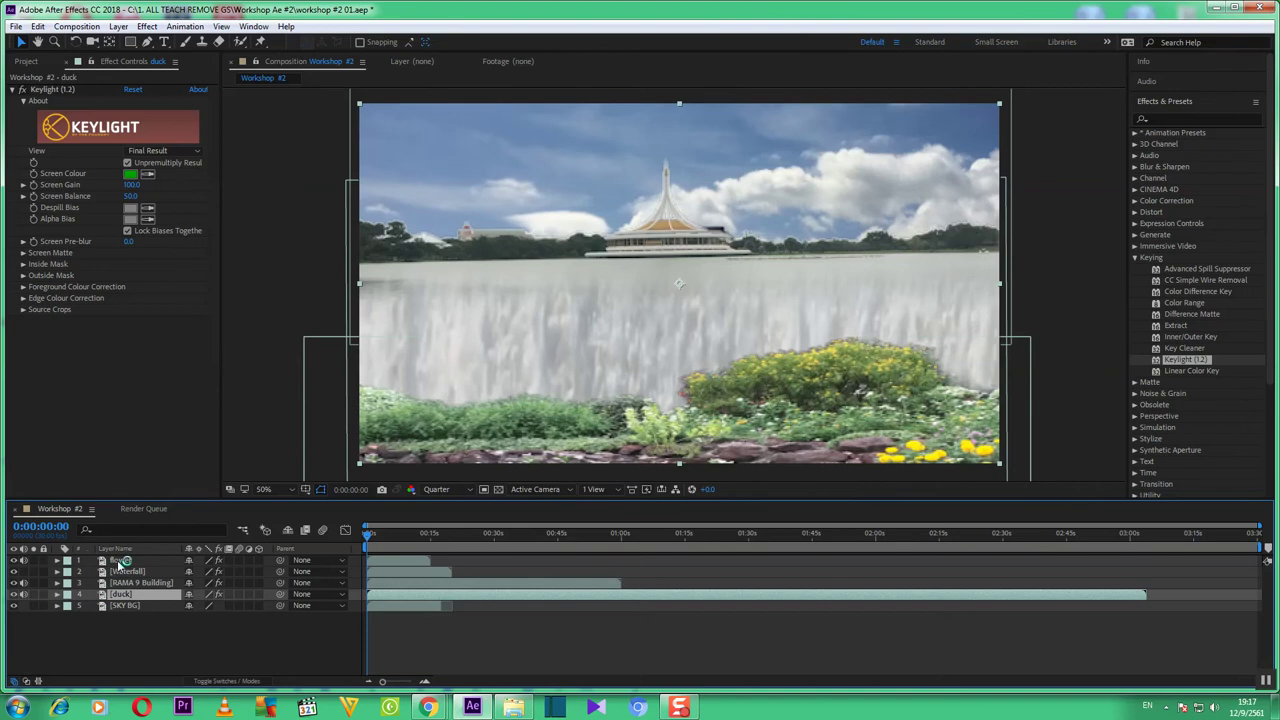
Set the preview resolution to Full and move the duck layer between the flower and Waterfall layers
{"action": "left_click", "coordinate": [469, 492]}
{"action": "left_click", "coordinate": [460, 522]}
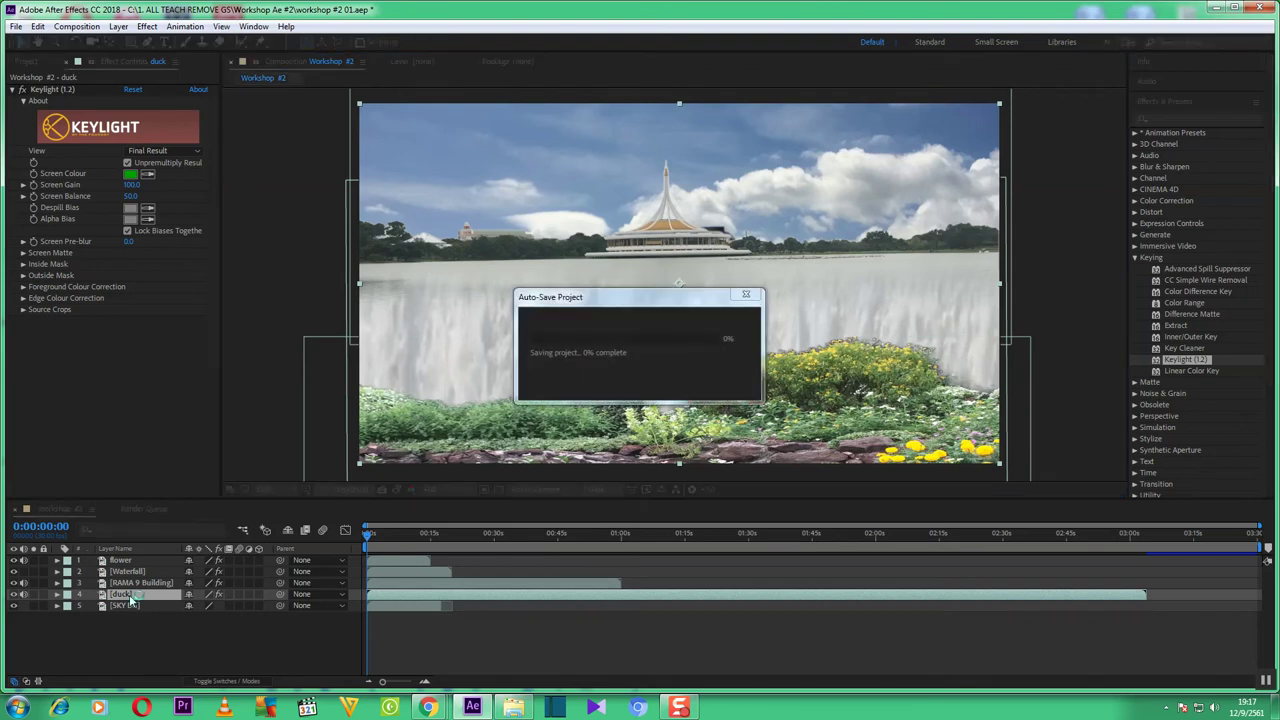
{"action": "left_click_drag", "start_coordinate": [128, 598], "coordinate": [130, 571]}
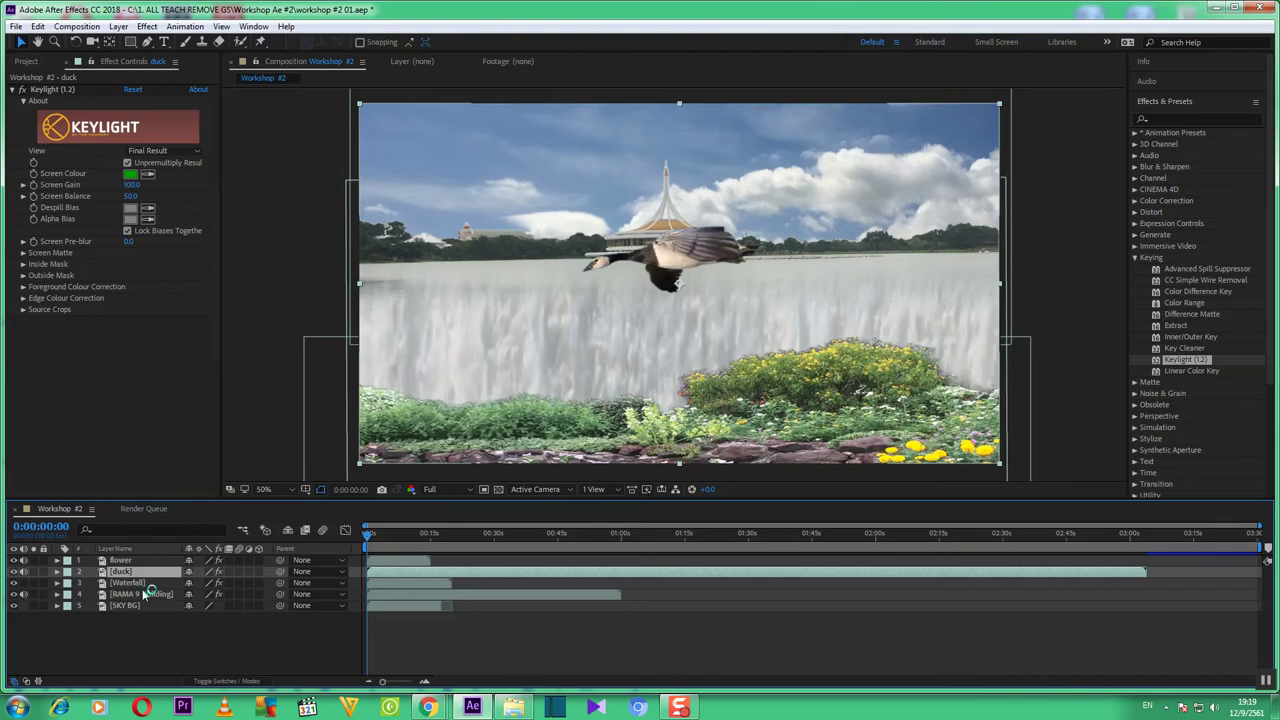
Scale the duck layer down to 30%
{"action": "key", "text": "s"}
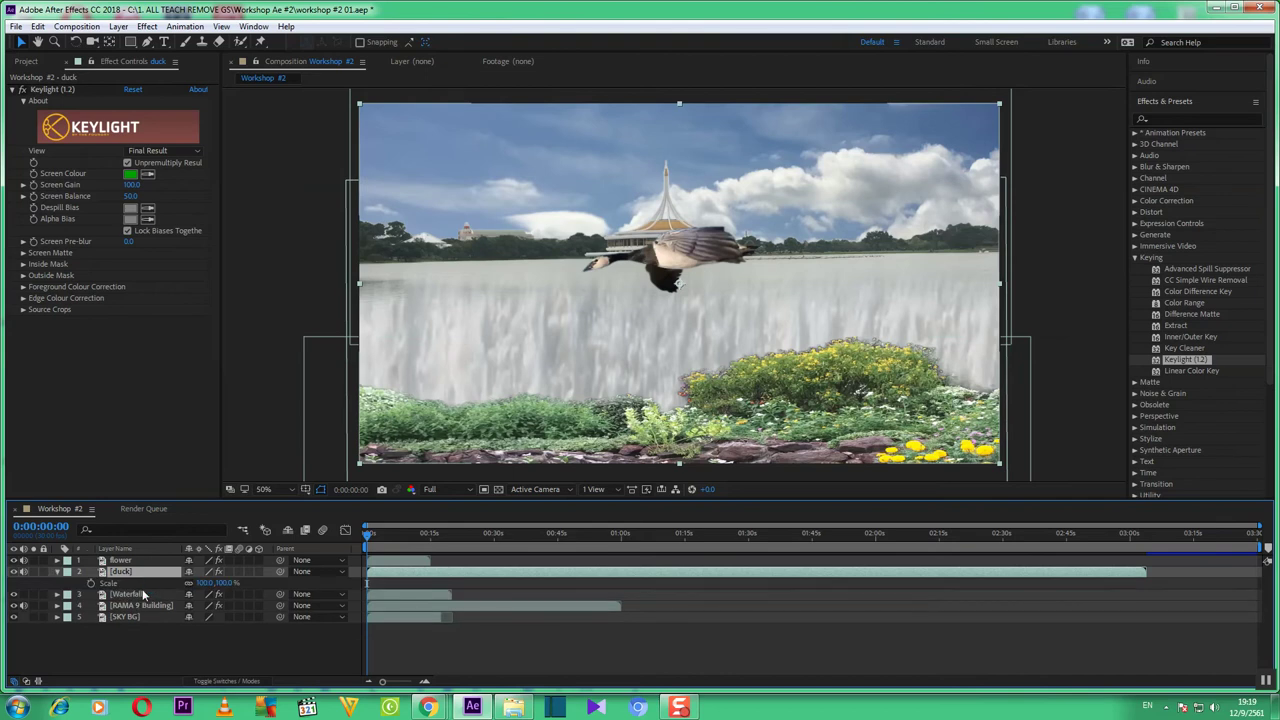
{"action": "left_click", "coordinate": [203, 583]}
{"action": "type", "text": "30"}
{"action": "key", "text": "Return"}
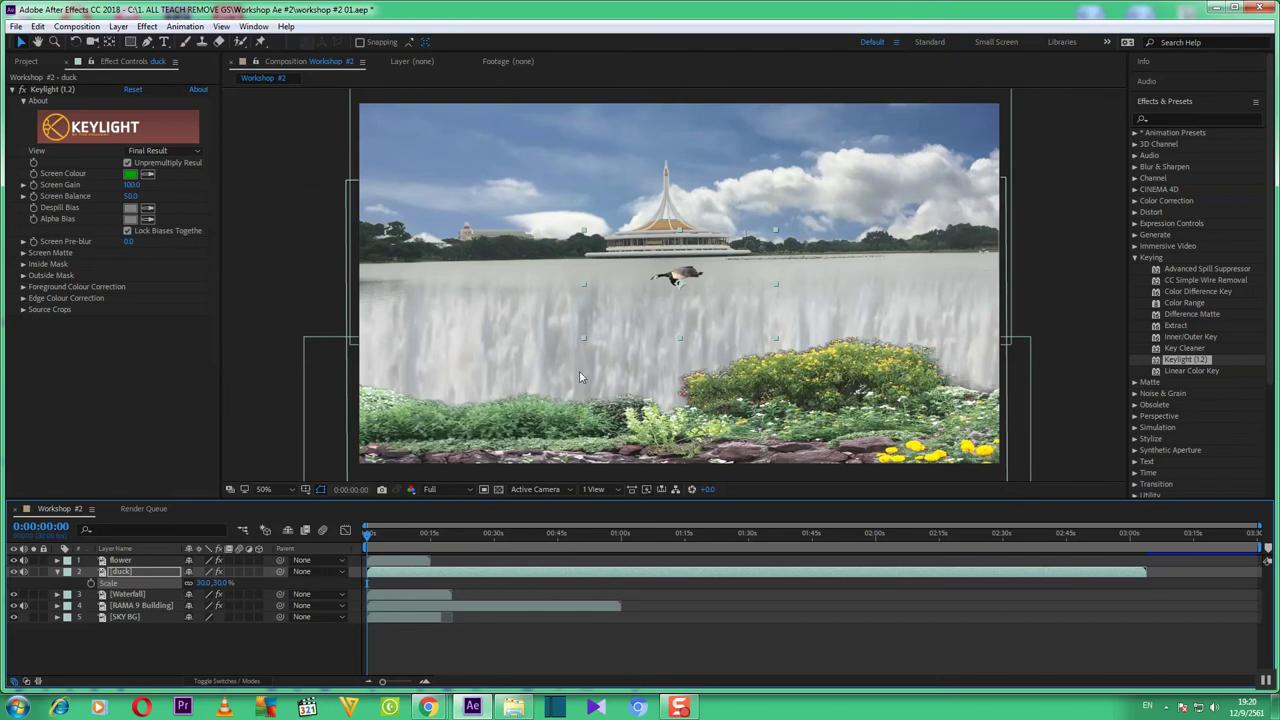
Move the duck down in the frame so it flies in front of the lower waterfall, just beside the yellow flower bush
{"action": "left_click", "coordinate": [172, 571]}
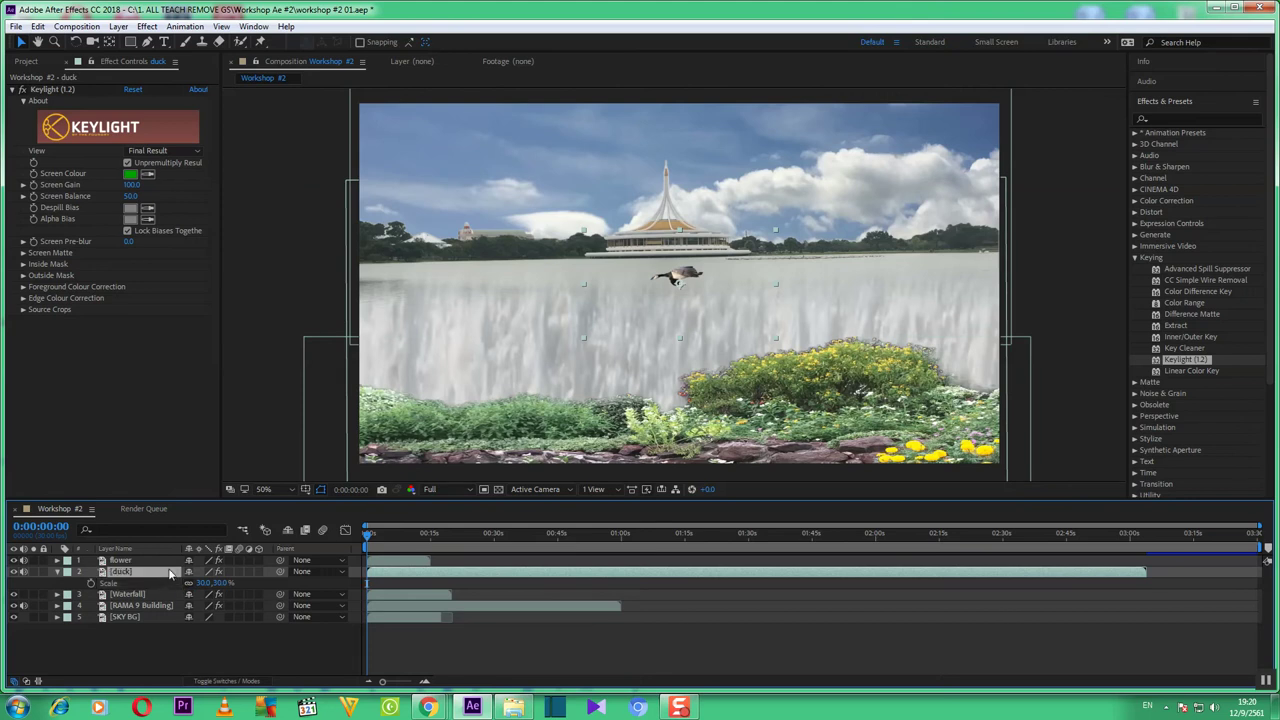
{"action": "left_click", "coordinate": [682, 292]}
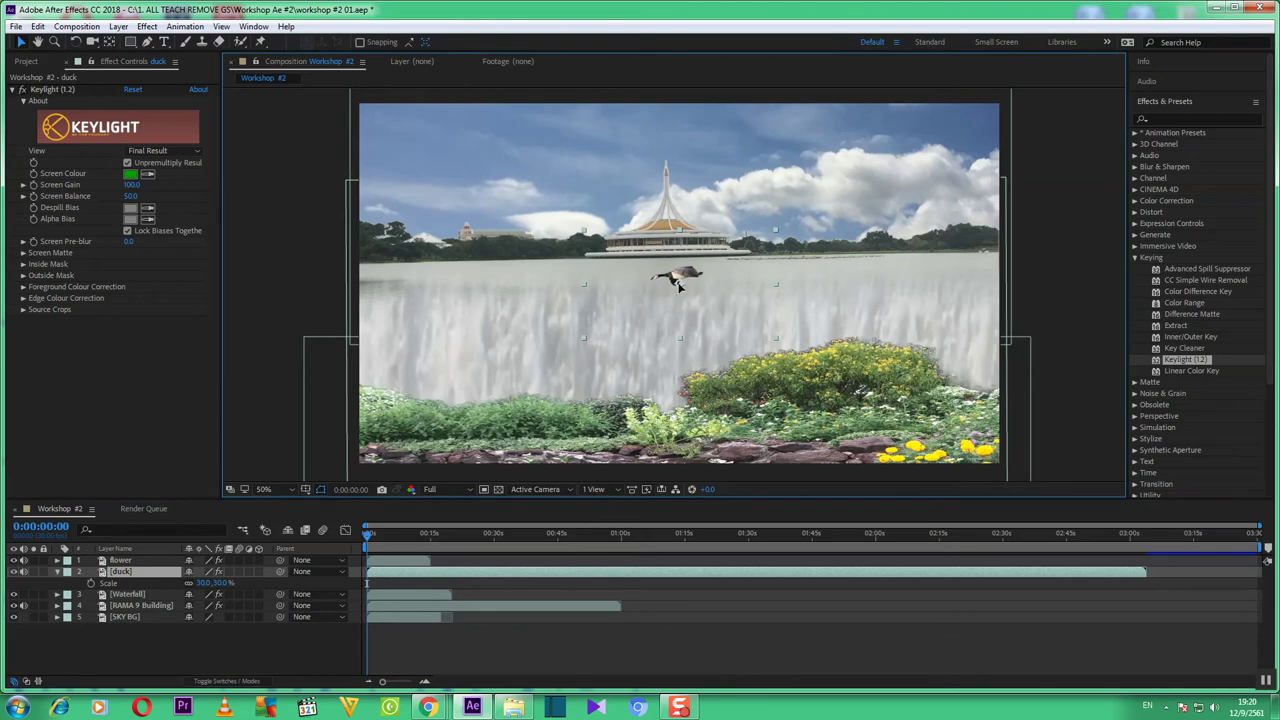
{"action": "left_click_drag", "start_coordinate": [682, 302], "coordinate": [685, 362]}
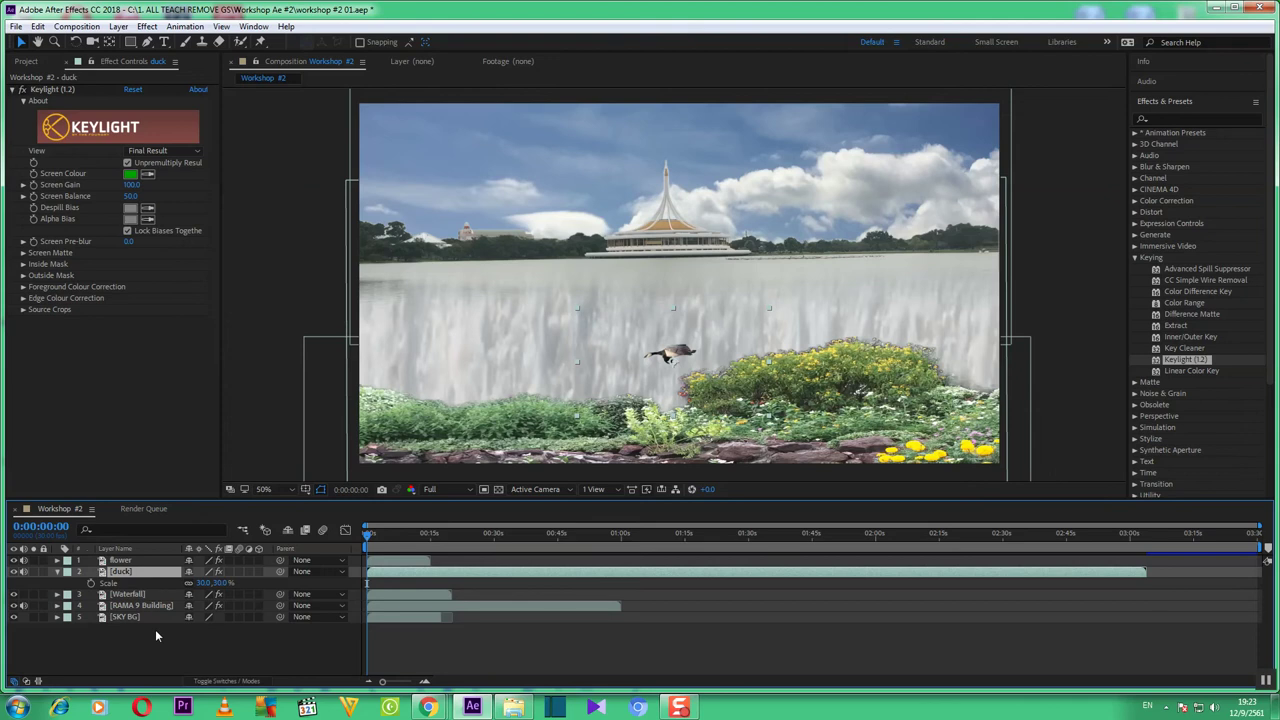
Set the duck layer's scale to 20% and collapse its properties
{"action": "left_click", "coordinate": [57, 572]}
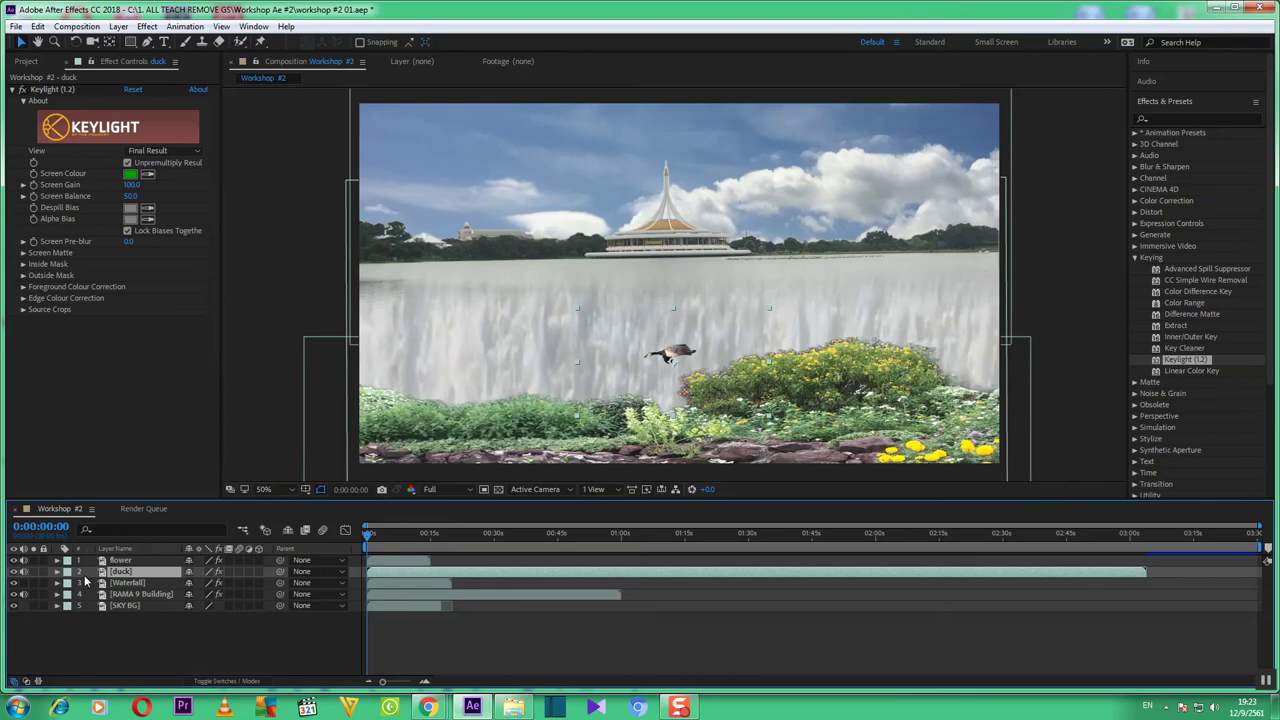
{"action": "key", "text": "s"}
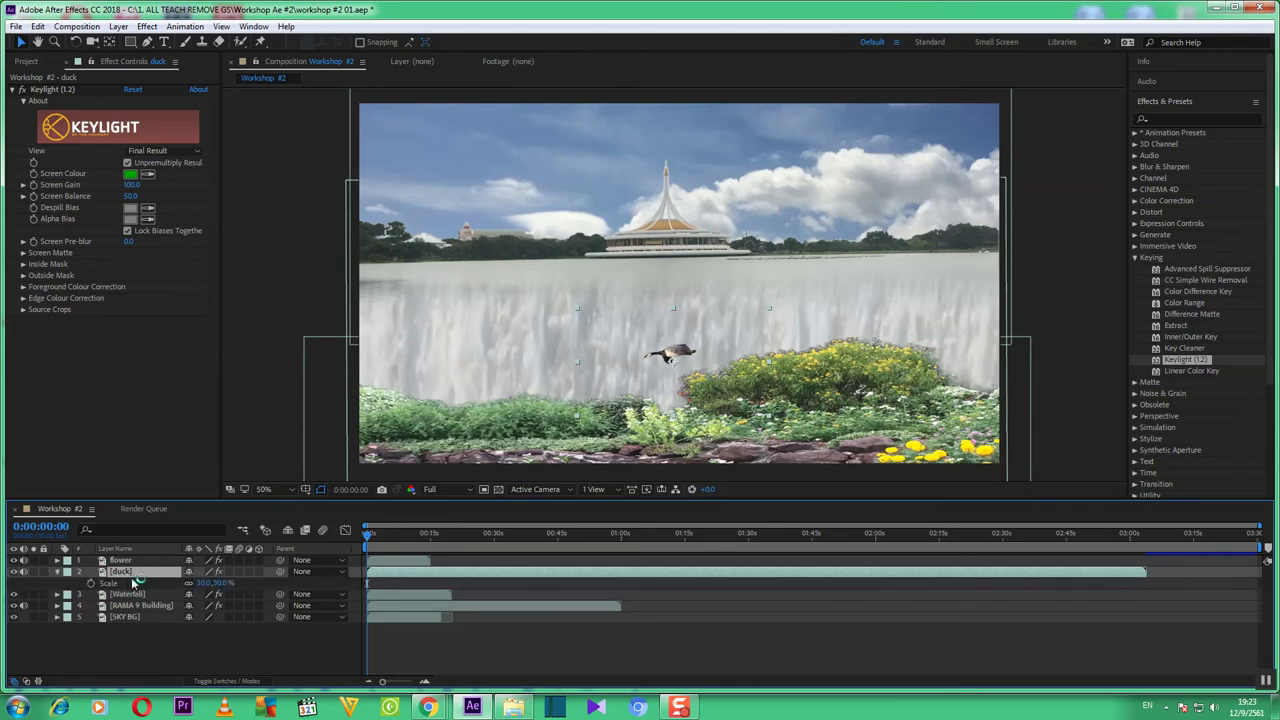
{"action": "left_click", "coordinate": [204, 584]}
{"action": "type", "text": "20"}
{"action": "key", "text": "Return"}
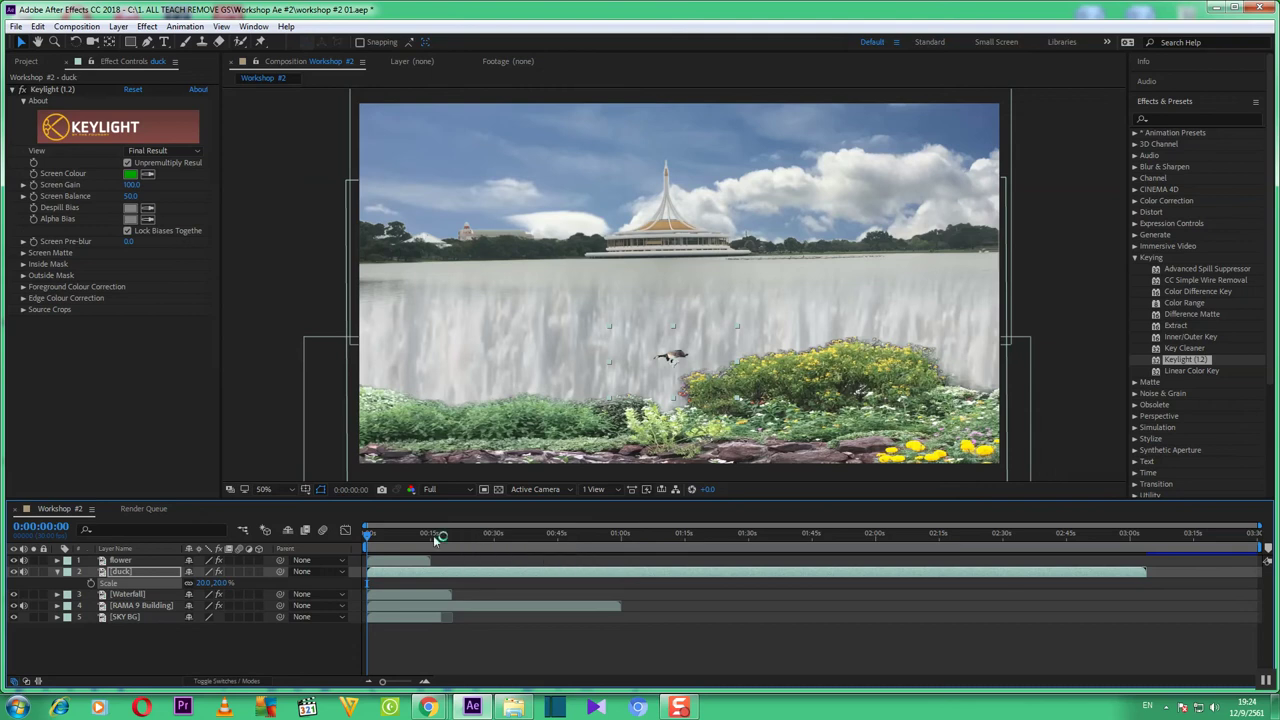
{"action": "left_click", "coordinate": [57, 572]}
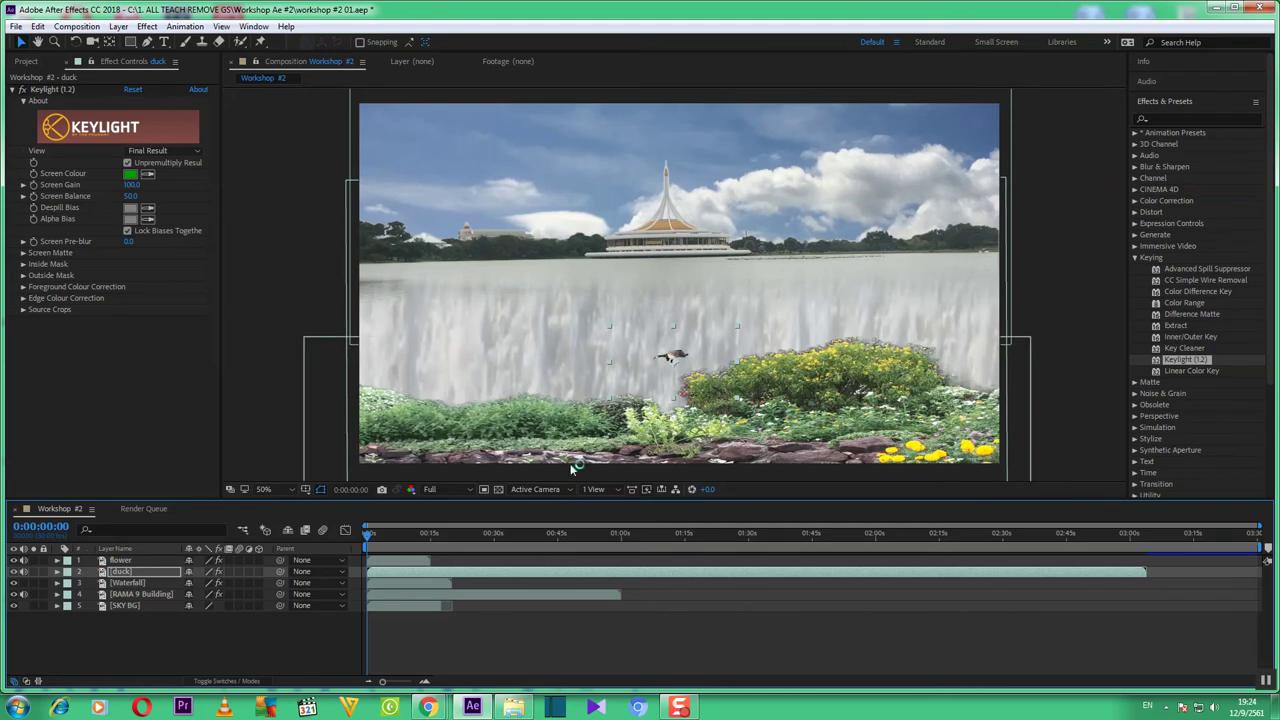
Select the duck, Waterfall, RAMA 9 Building, SKY BG and flower layers in turn to compare their clip lengths
{"action": "left_click", "coordinate": [388, 572]}
{"action": "left_click", "coordinate": [391, 583]}
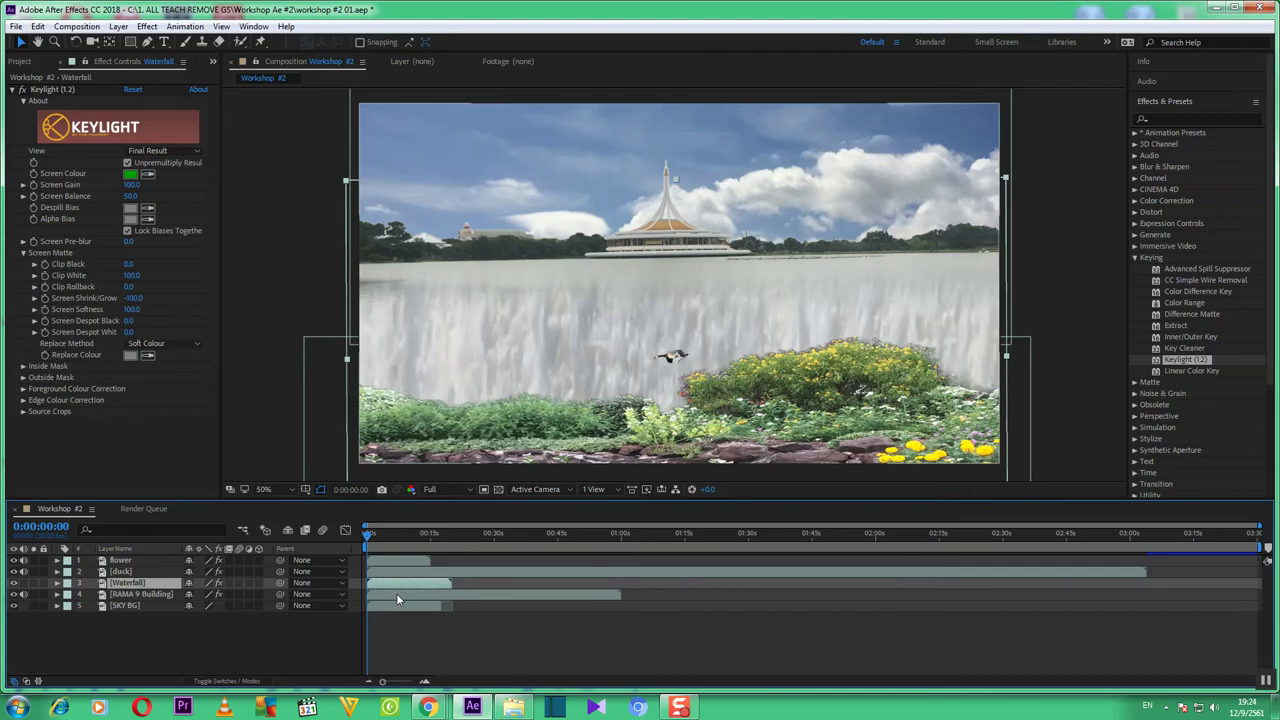
{"action": "left_click", "coordinate": [396, 594]}
{"action": "left_click", "coordinate": [406, 603]}
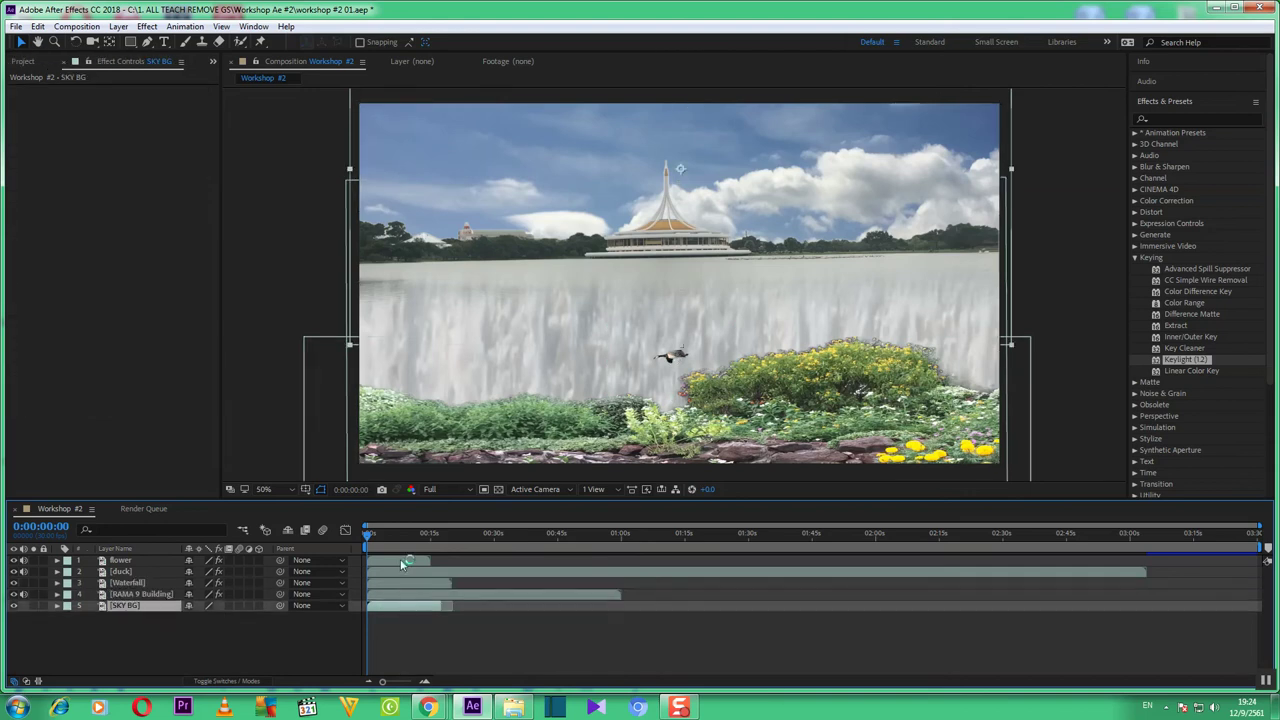
{"action": "left_click", "coordinate": [400, 573]}
{"action": "left_click", "coordinate": [400, 585]}
{"action": "left_click", "coordinate": [402, 594]}
{"action": "left_click", "coordinate": [406, 607]}
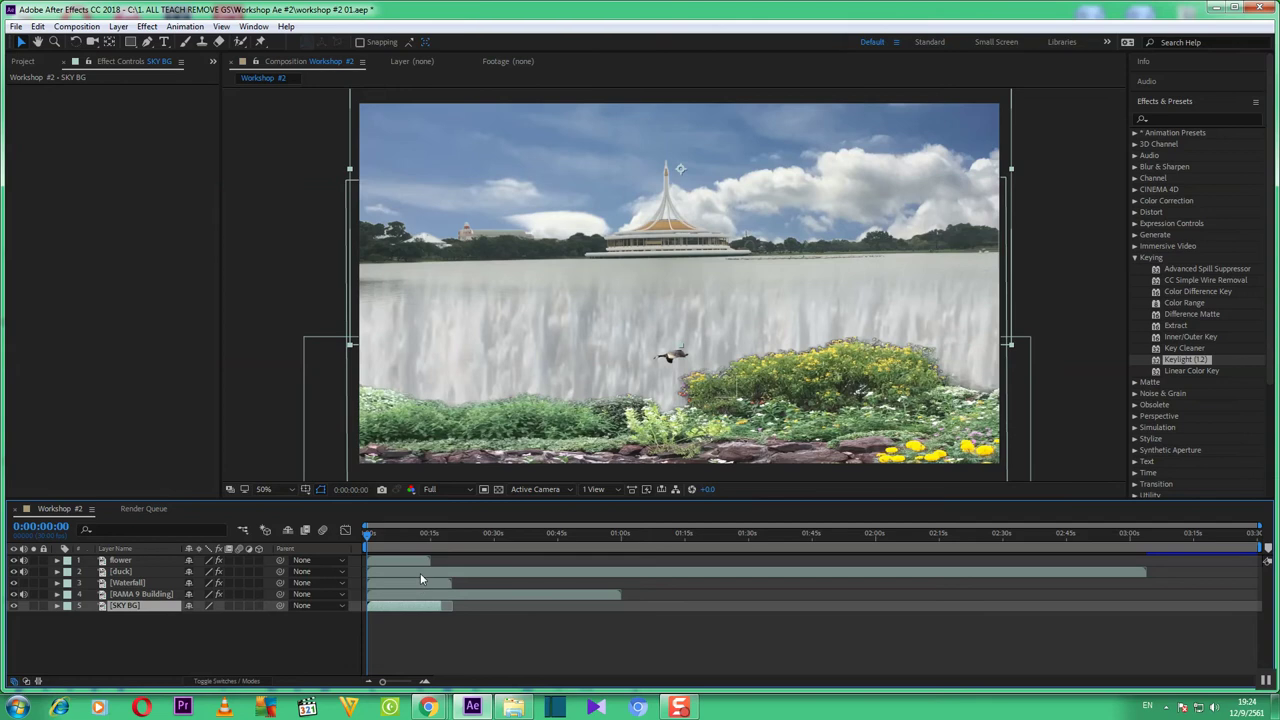
{"action": "left_click", "coordinate": [411, 559]}
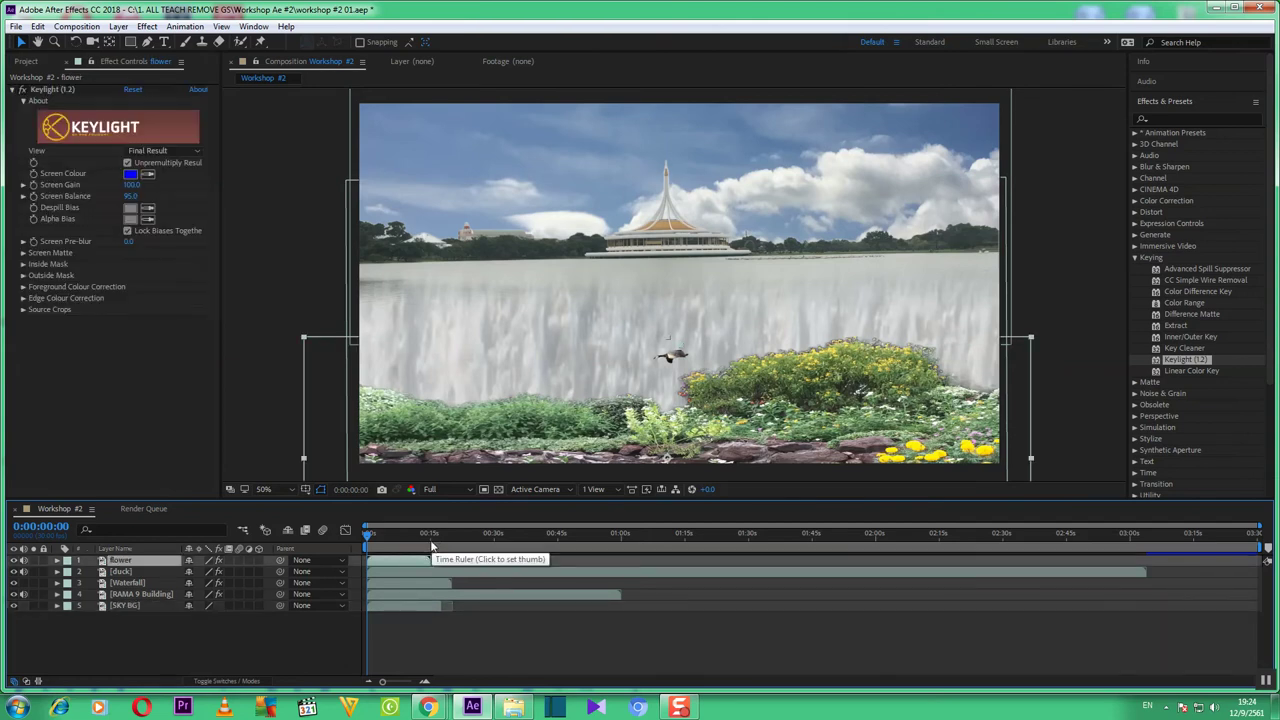
Scrub from the start of the composition to the ends of the Waterfall, RAMA 9 Building and SKY BG clips to check the frame there
{"action": "left_click", "coordinate": [368, 535]}
{"action": "left_click", "coordinate": [368, 537]}
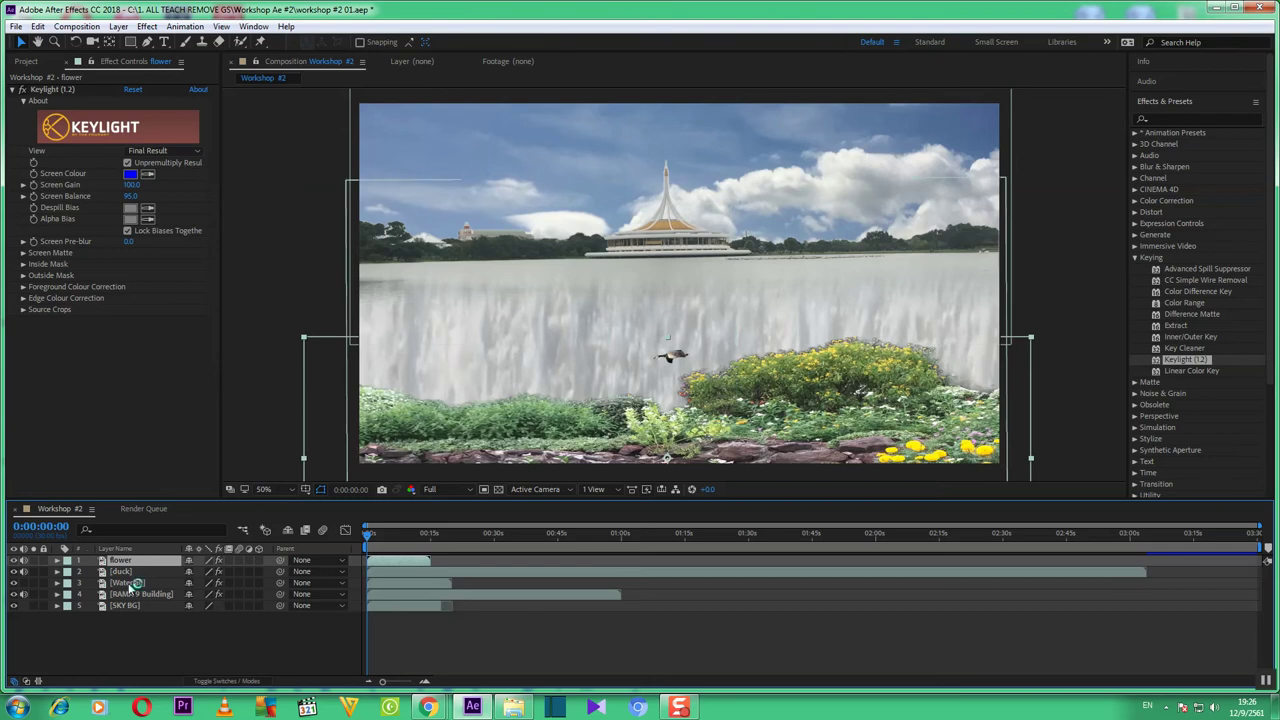
{"action": "left_click", "coordinate": [454, 540]}
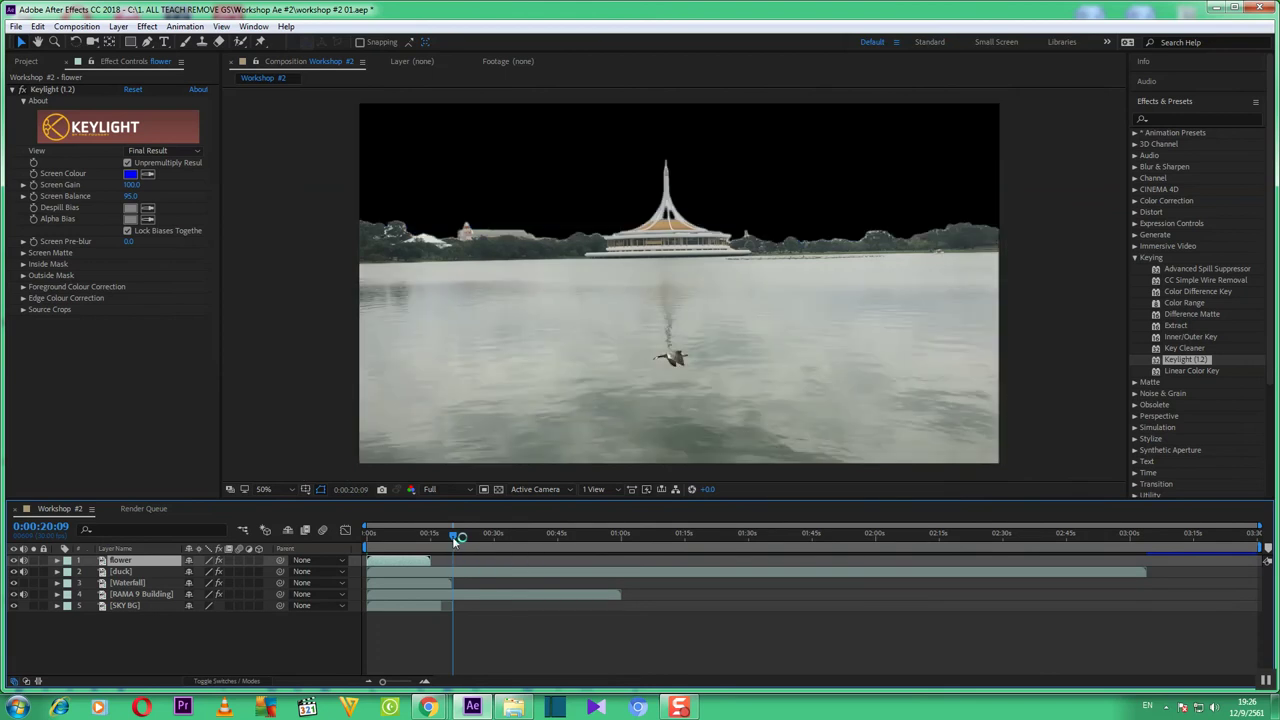
{"action": "left_click_drag", "start_coordinate": [454, 540], "coordinate": [450, 540]}
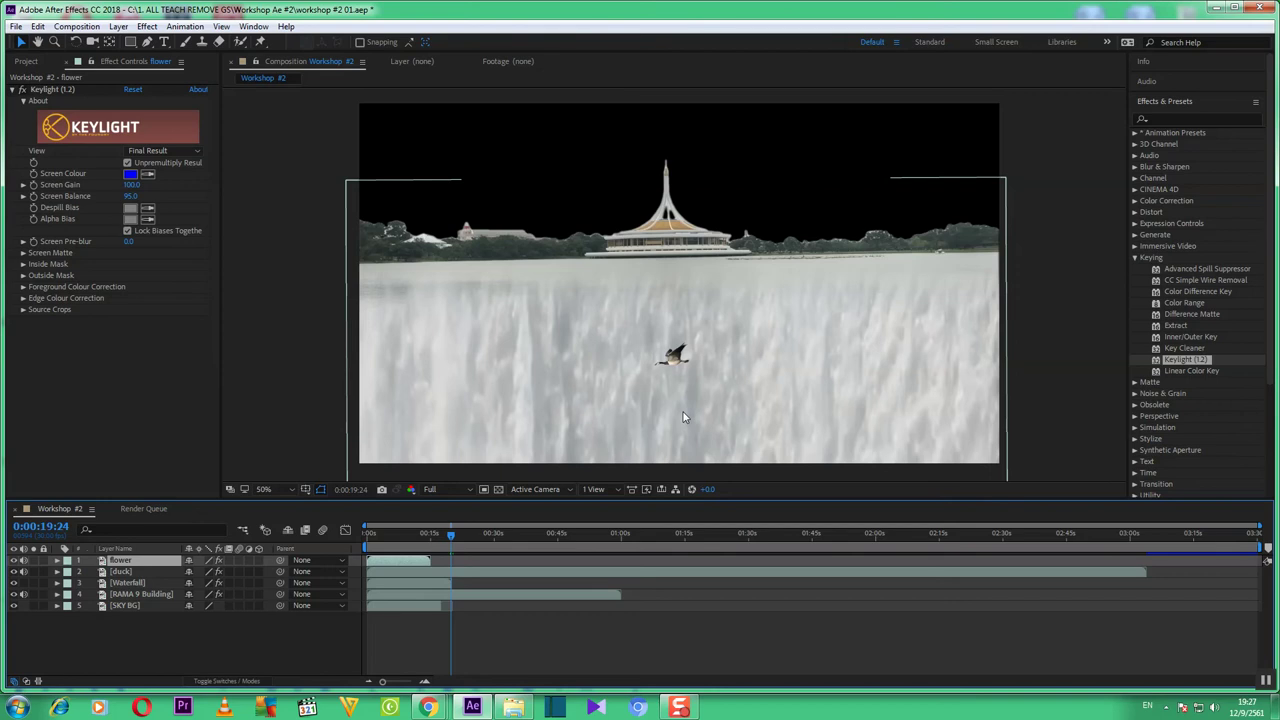
{"action": "left_click", "coordinate": [621, 538]}
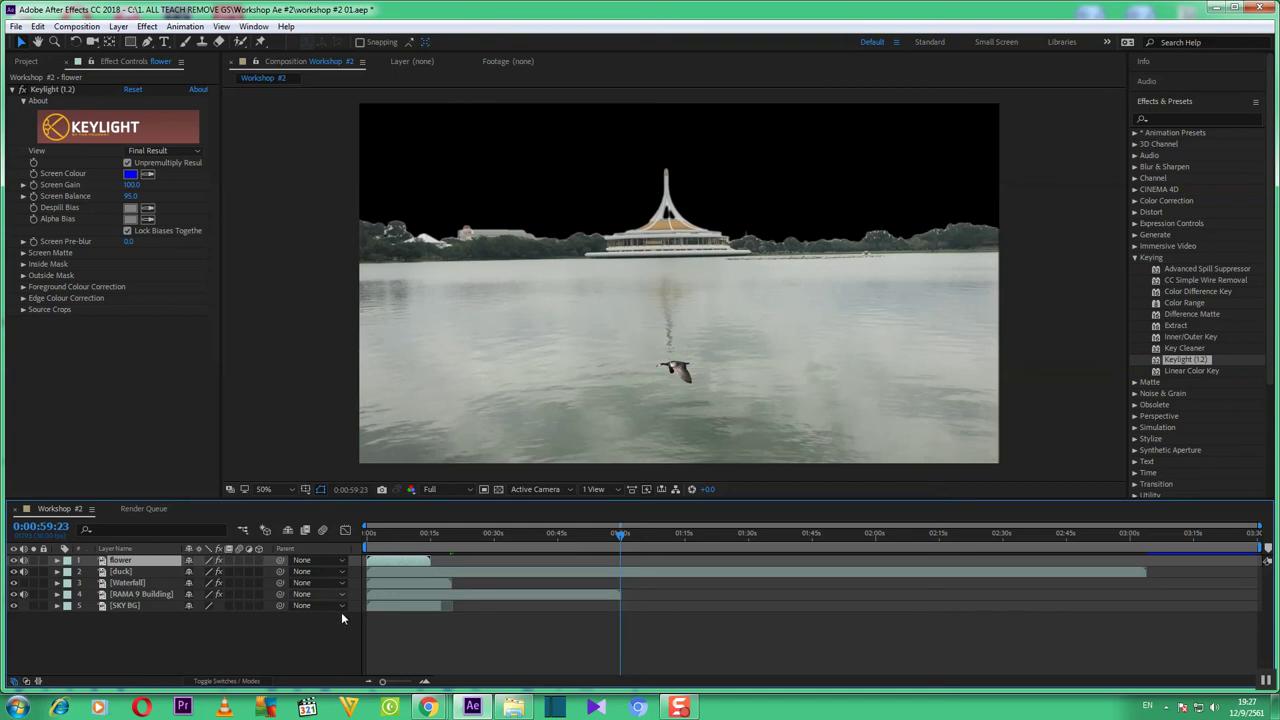
{"action": "left_click", "coordinate": [444, 538]}
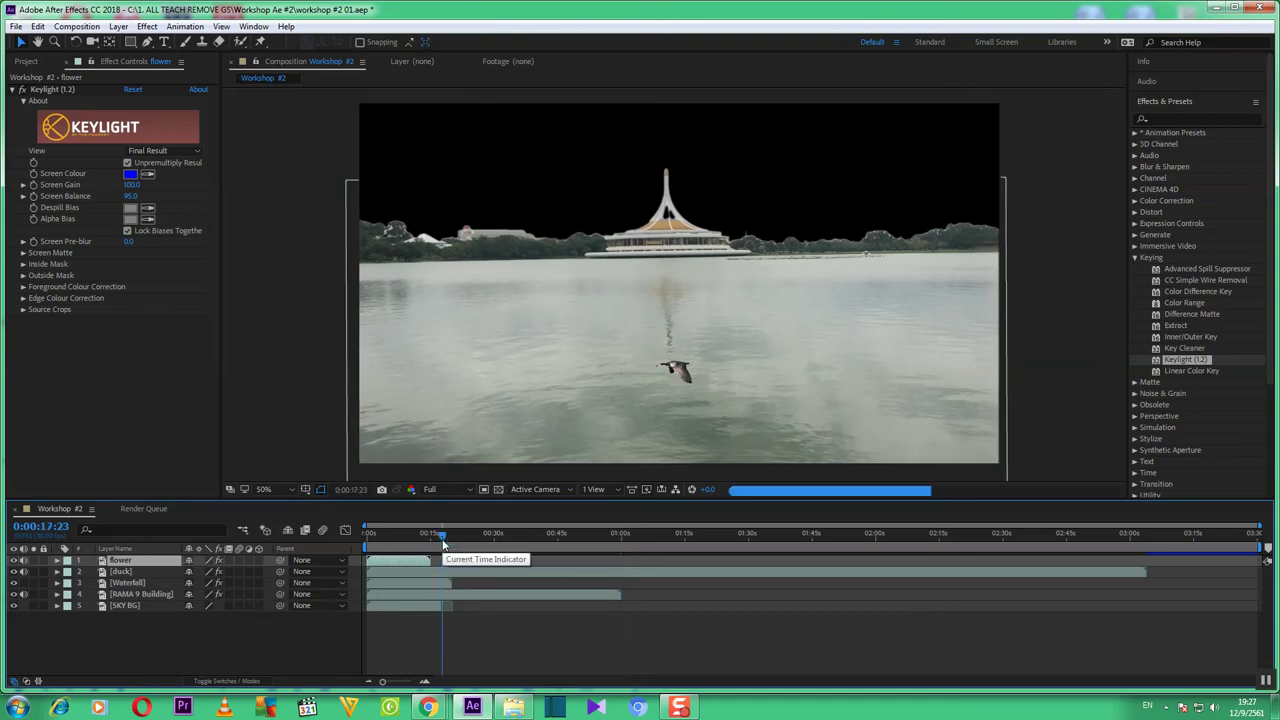
{"action": "left_click_drag", "start_coordinate": [444, 540], "coordinate": [440, 537]}
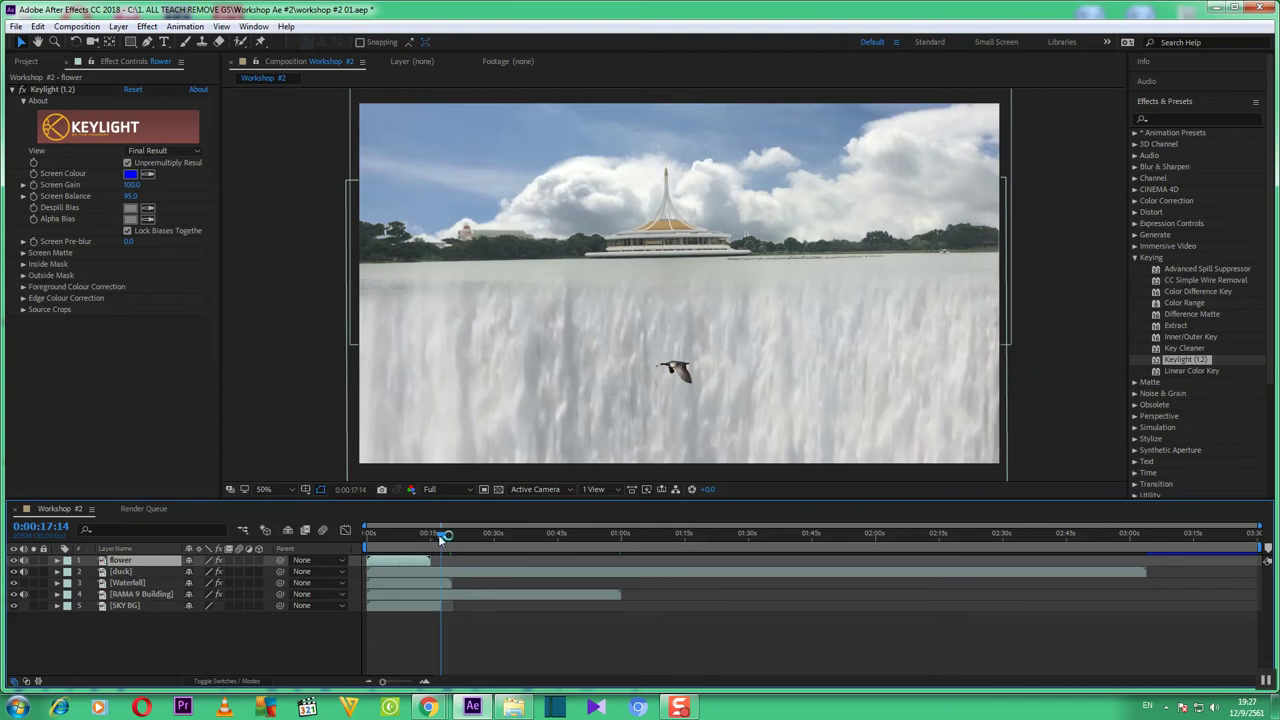
{"action": "left_click_drag", "start_coordinate": [438, 534], "coordinate": [405, 540]}
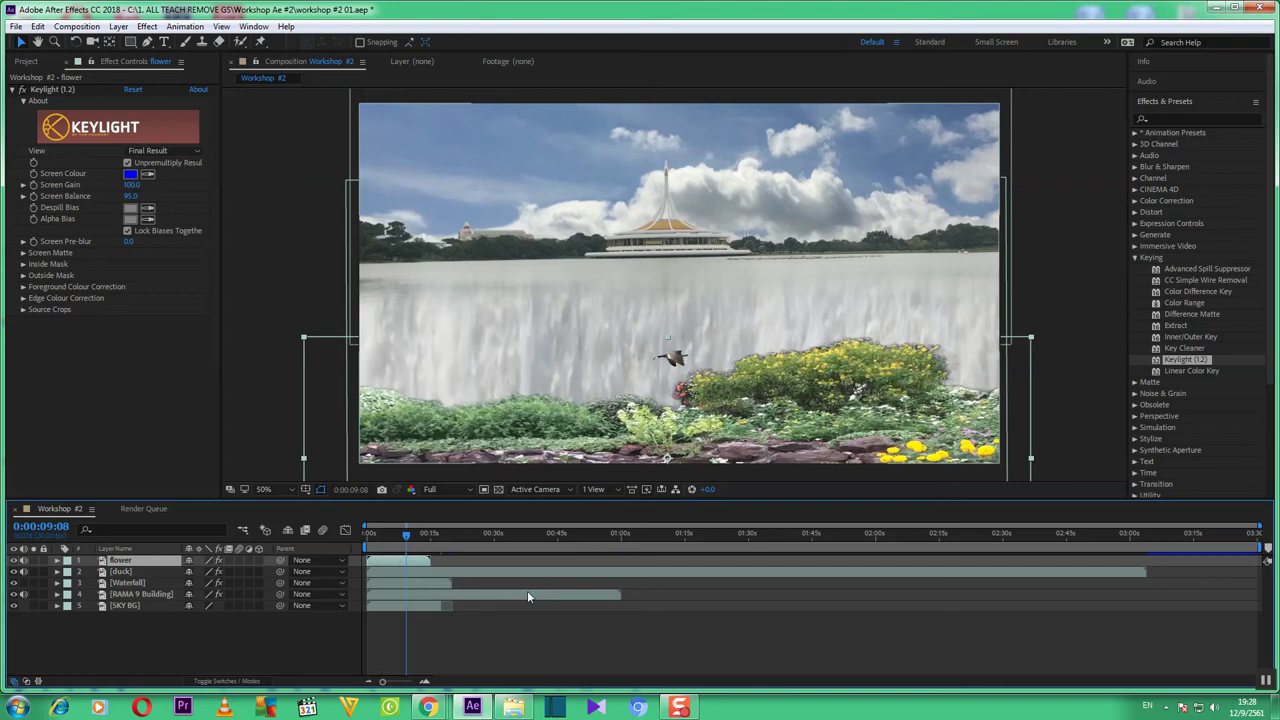
{"action": "left_click", "coordinate": [1147, 543]}
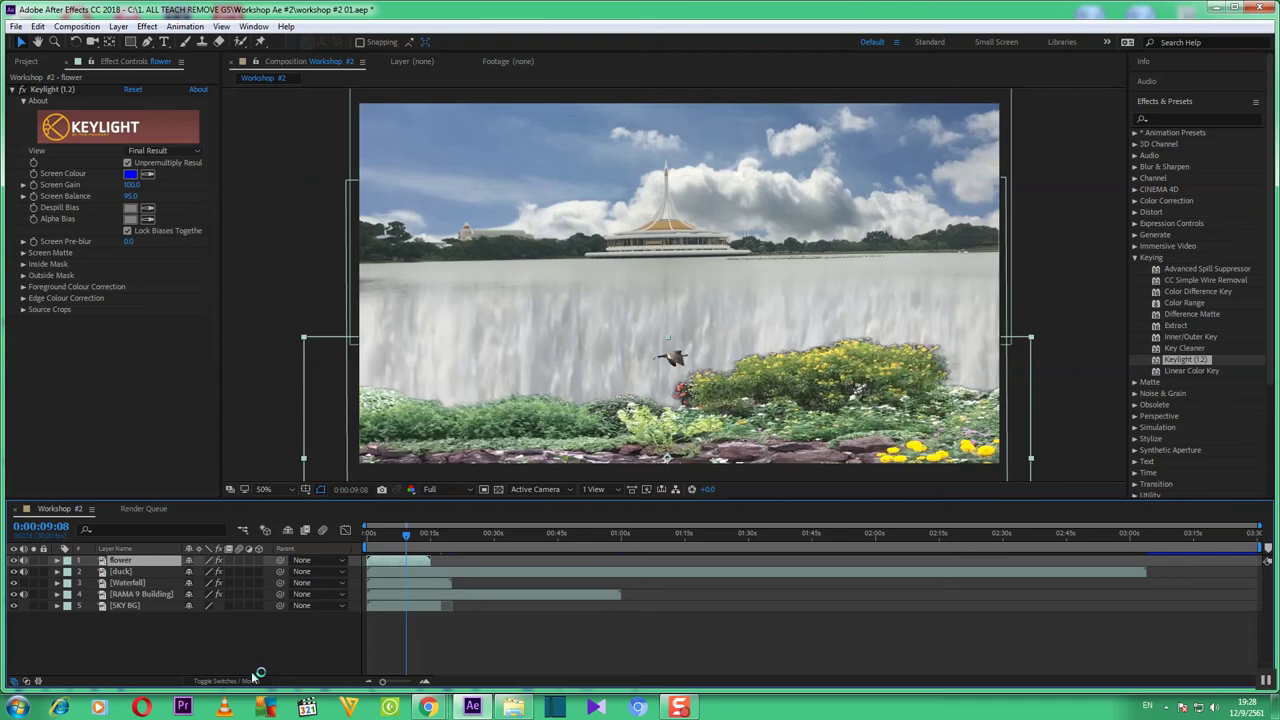
Move the playhead to 0:00:30:01
{"action": "mouse_move", "coordinate": [428, 707]}
{"action": "left_click", "coordinate": [477, 628]}
{"action": "left_click", "coordinate": [495, 543]}
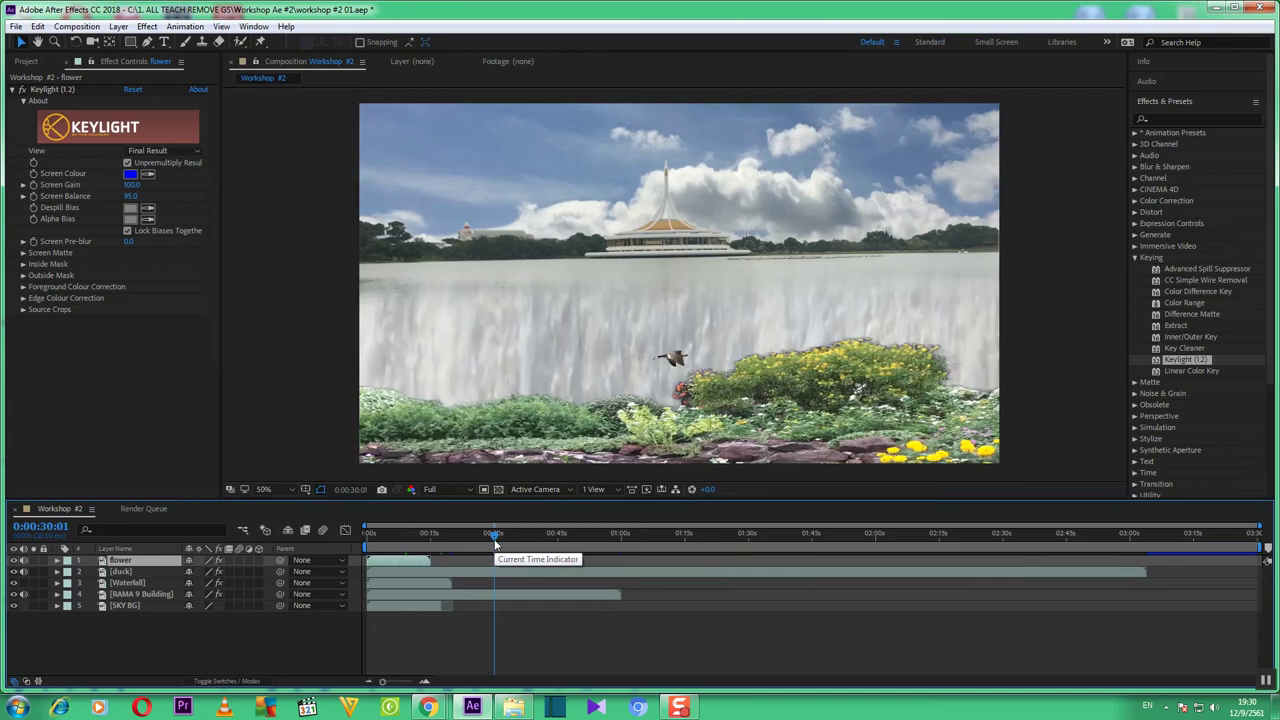
{"action": "left_click", "coordinate": [496, 540]}
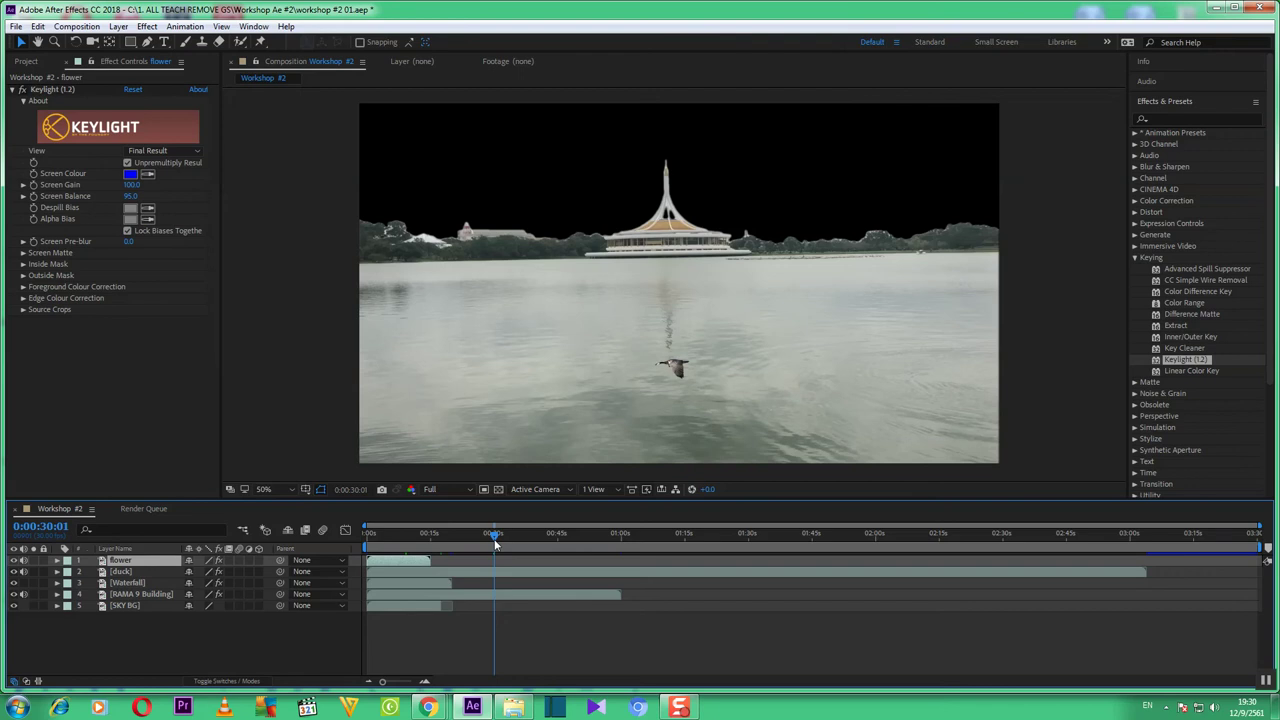
{"action": "left_click", "coordinate": [455, 567]}
{"action": "left_click", "coordinate": [498, 563]}
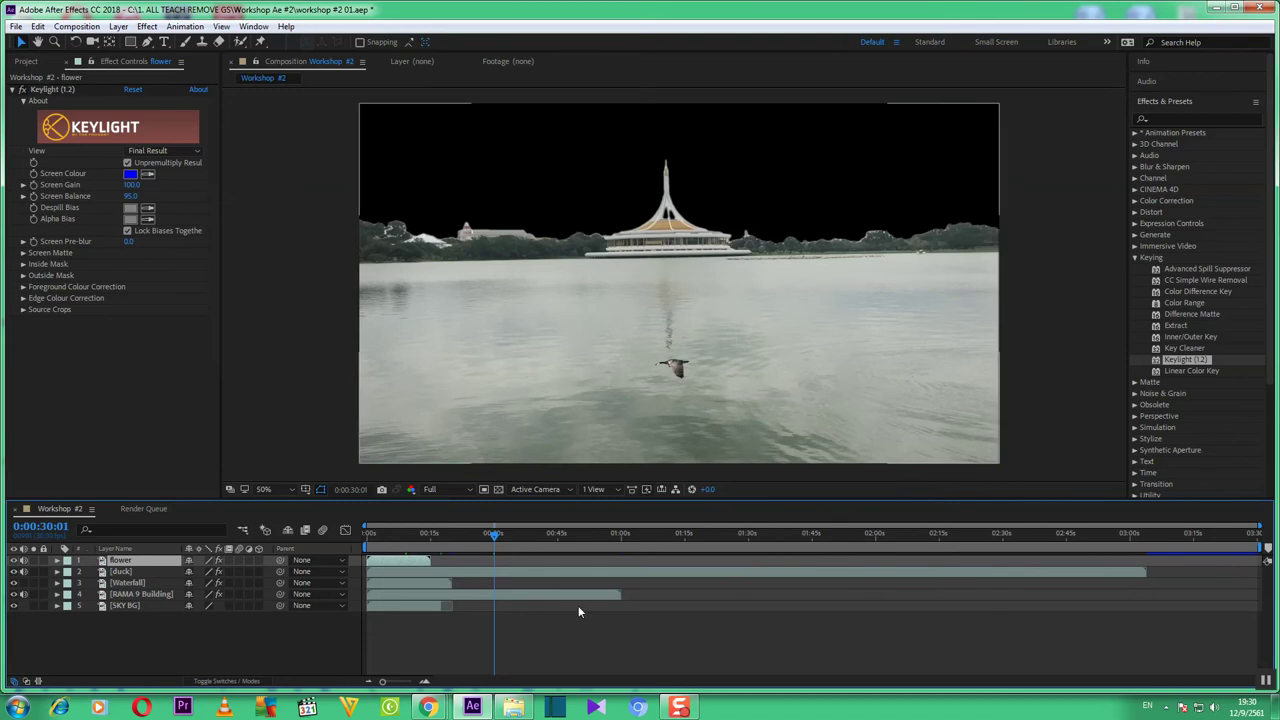
{"action": "left_click", "coordinate": [497, 572]}
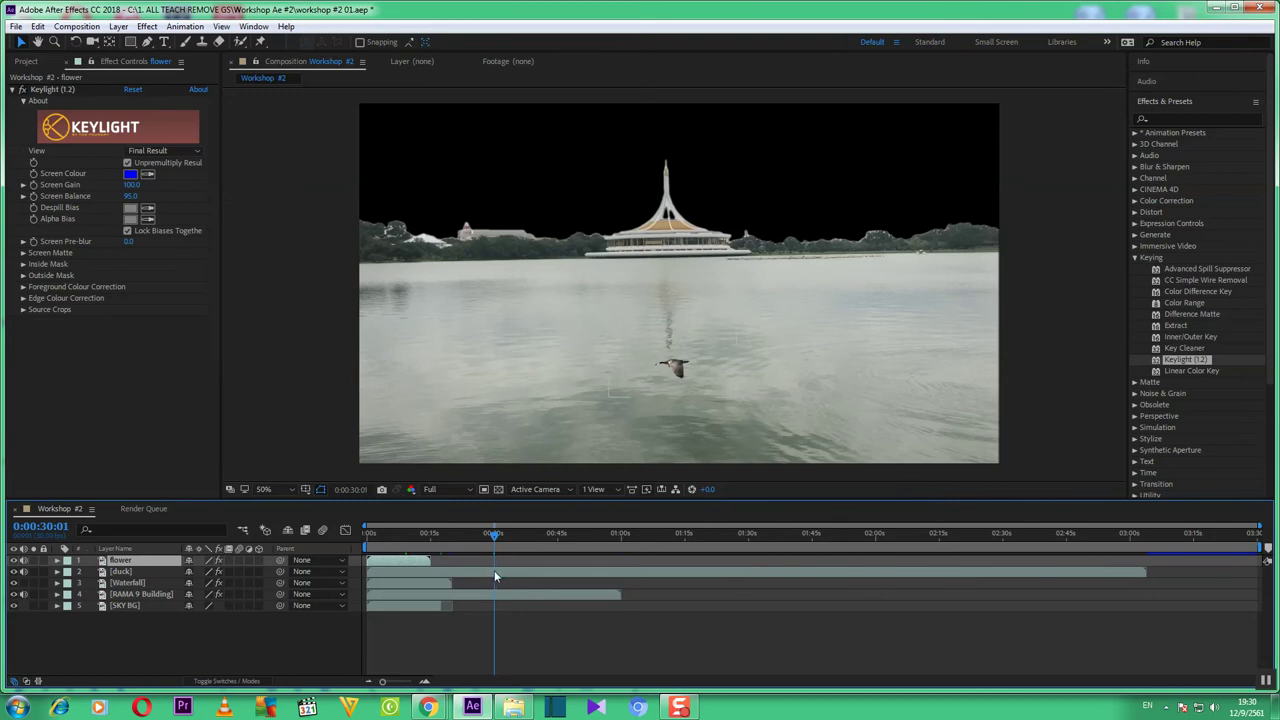
{"action": "left_click", "coordinate": [416, 599]}
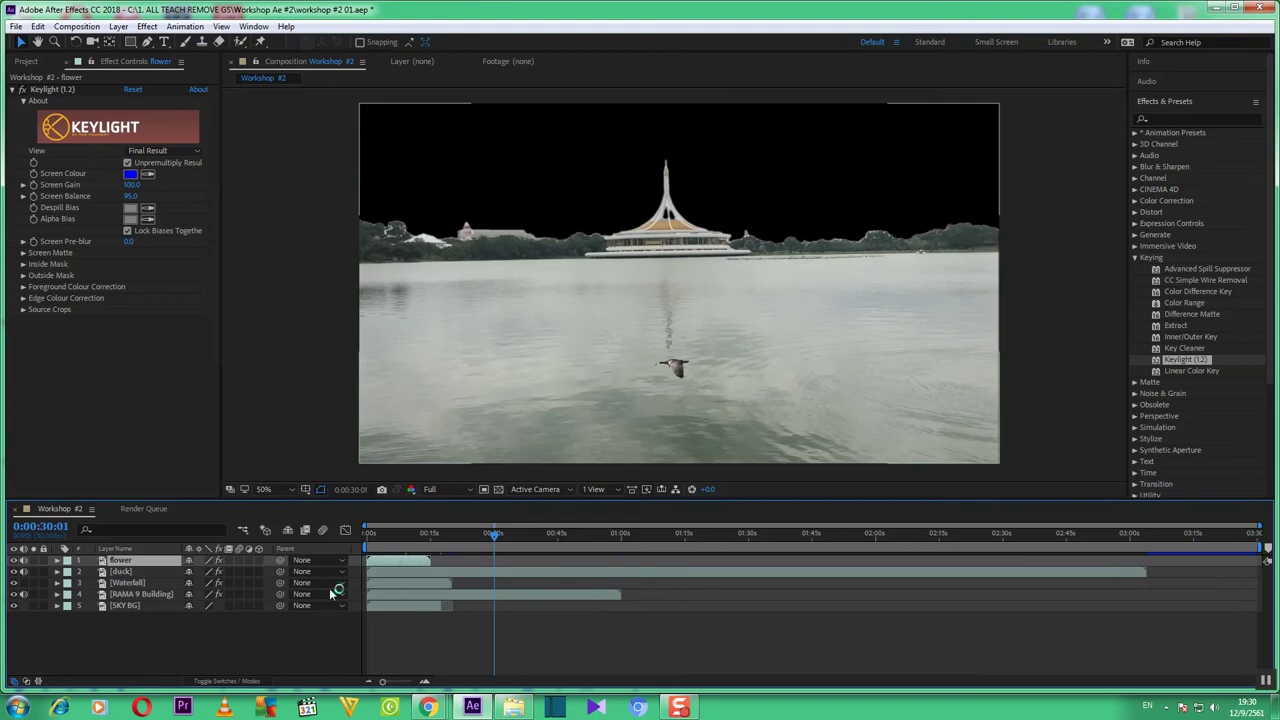
{"action": "left_click", "coordinate": [446, 584]}
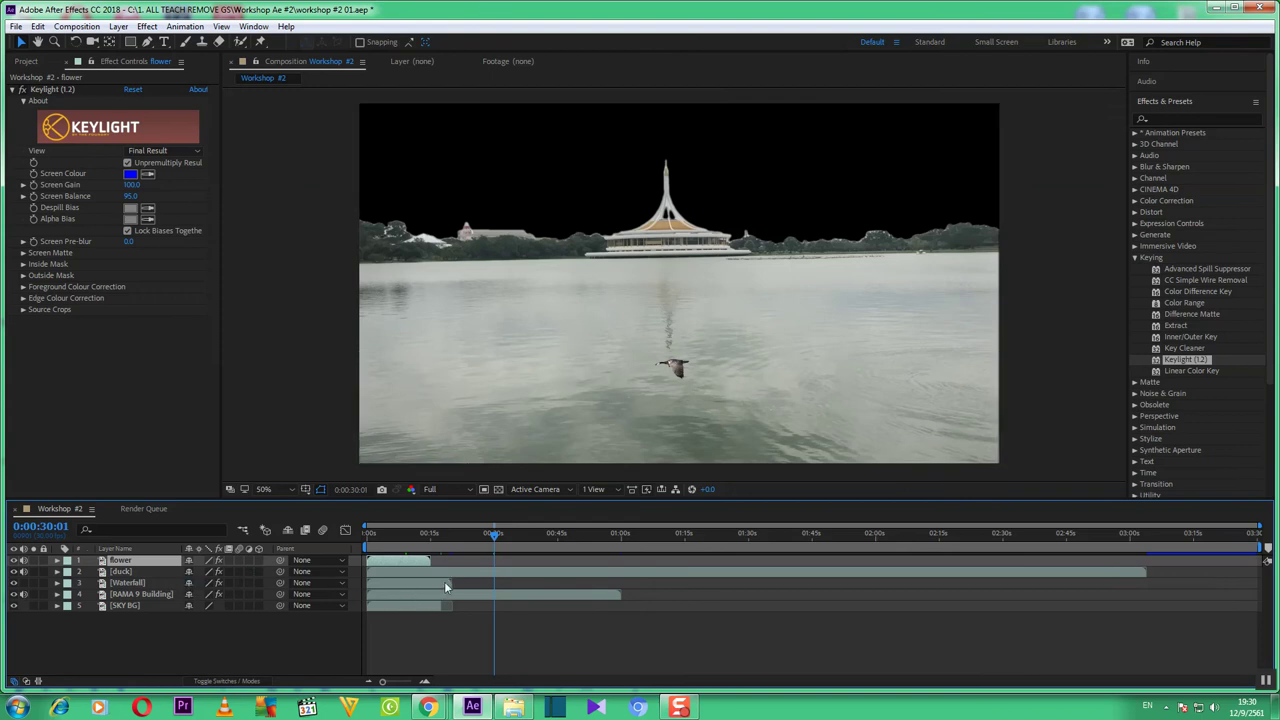
{"action": "left_click", "coordinate": [496, 596]}
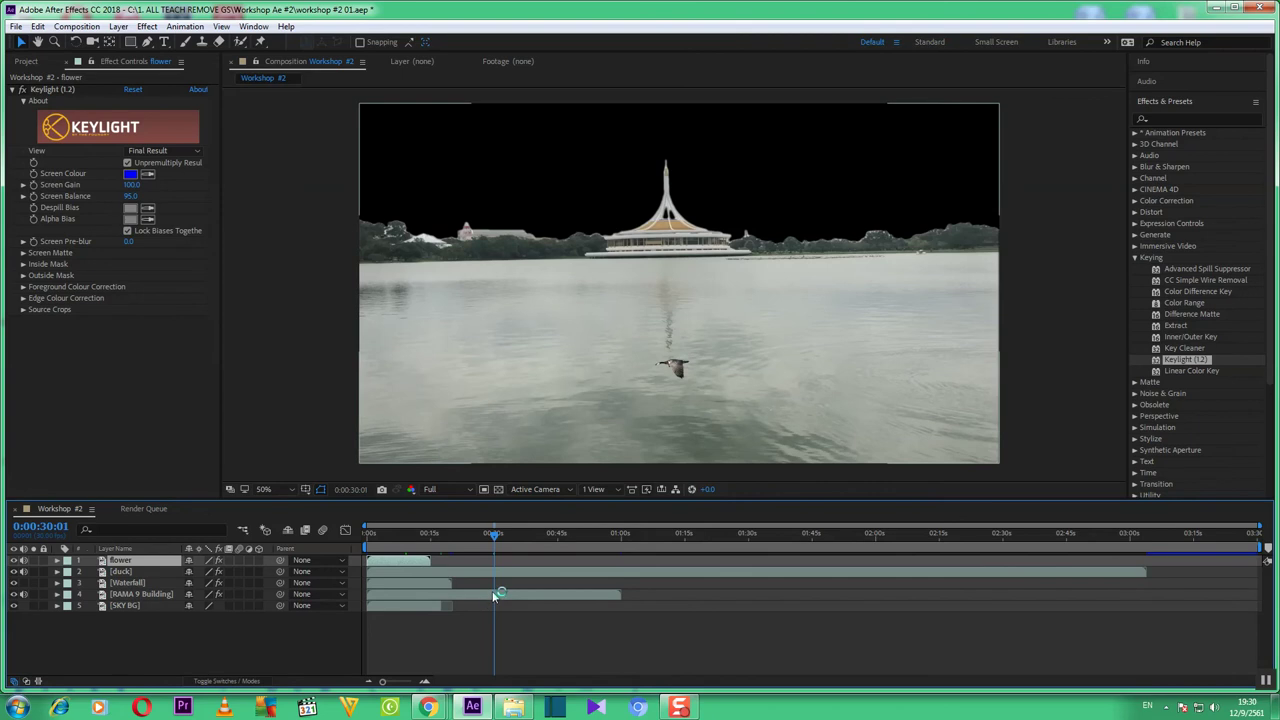
{"action": "left_click", "coordinate": [450, 628]}
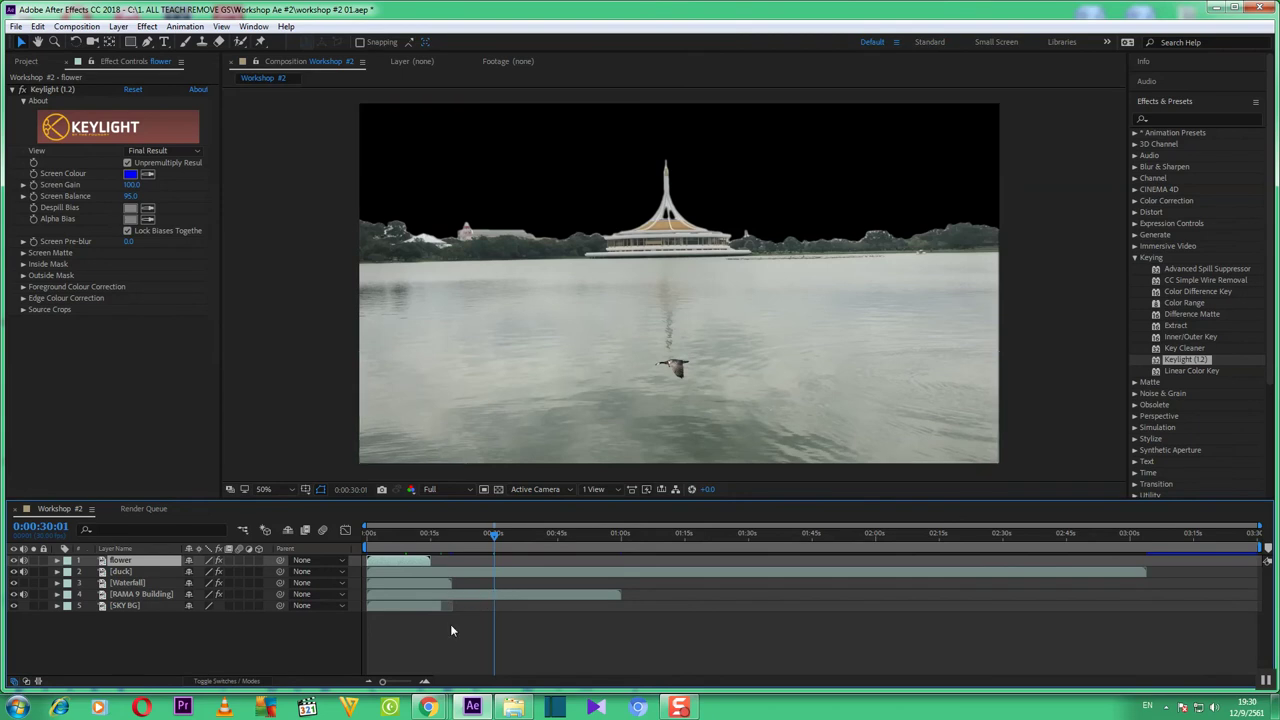
{"action": "left_click", "coordinate": [488, 668]}
{"action": "left_click", "coordinate": [675, 676]}
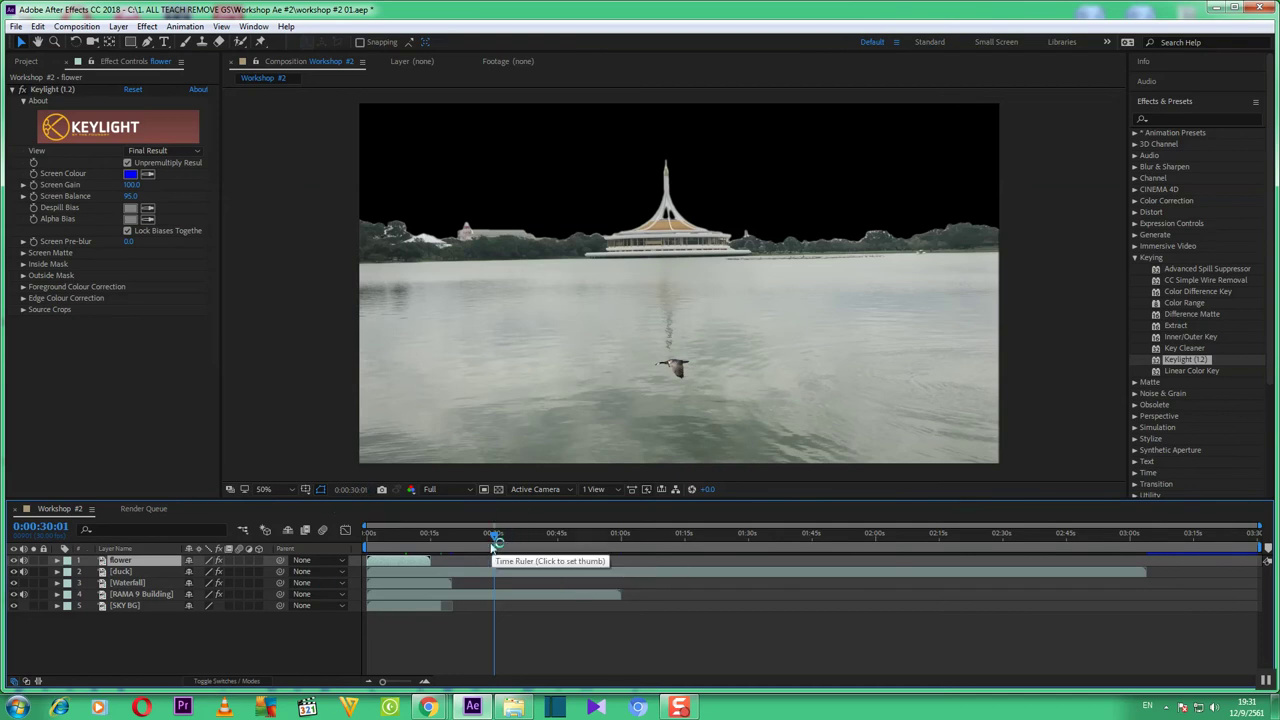
Use Go to Time to move the playhead to 0:00:25:01
{"action": "left_click", "coordinate": [360, 491]}
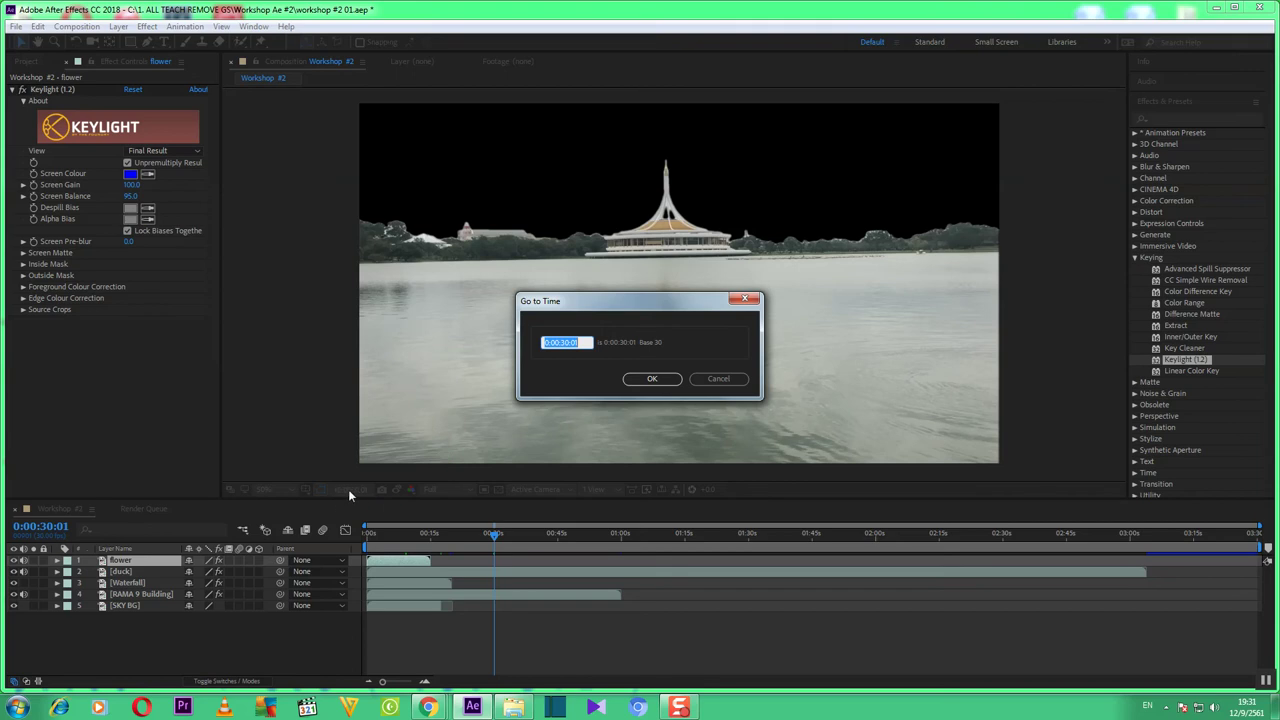
{"action": "left_click", "coordinate": [601, 347]}
{"action": "key", "text": "BackSpace"}
{"action": "key", "text": "Left"}
{"action": "key", "text": "Left"}
{"action": "key", "text": "Left"}
{"action": "key", "text": "BackSpace"}
{"action": "key", "text": "BackSpace"}
{"action": "left_click", "coordinate": [601, 347]}
{"action": "type", "text": "25"}
{"action": "key", "text": "Return"}
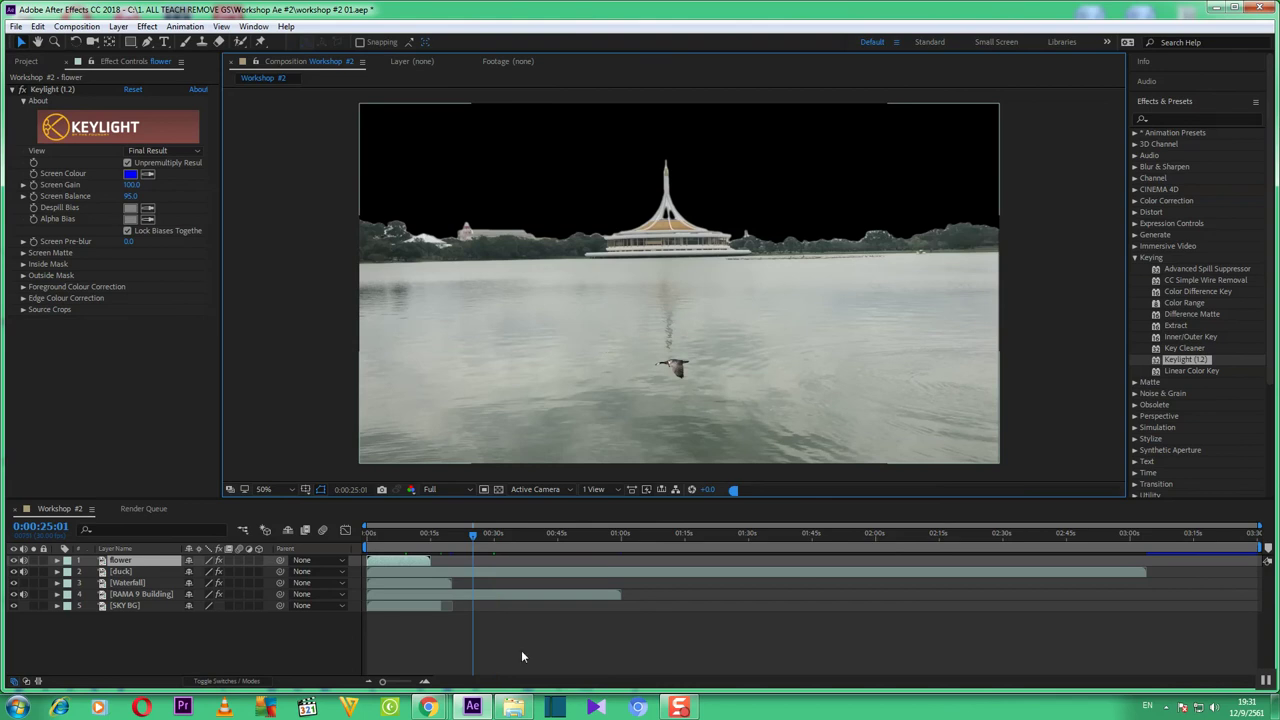
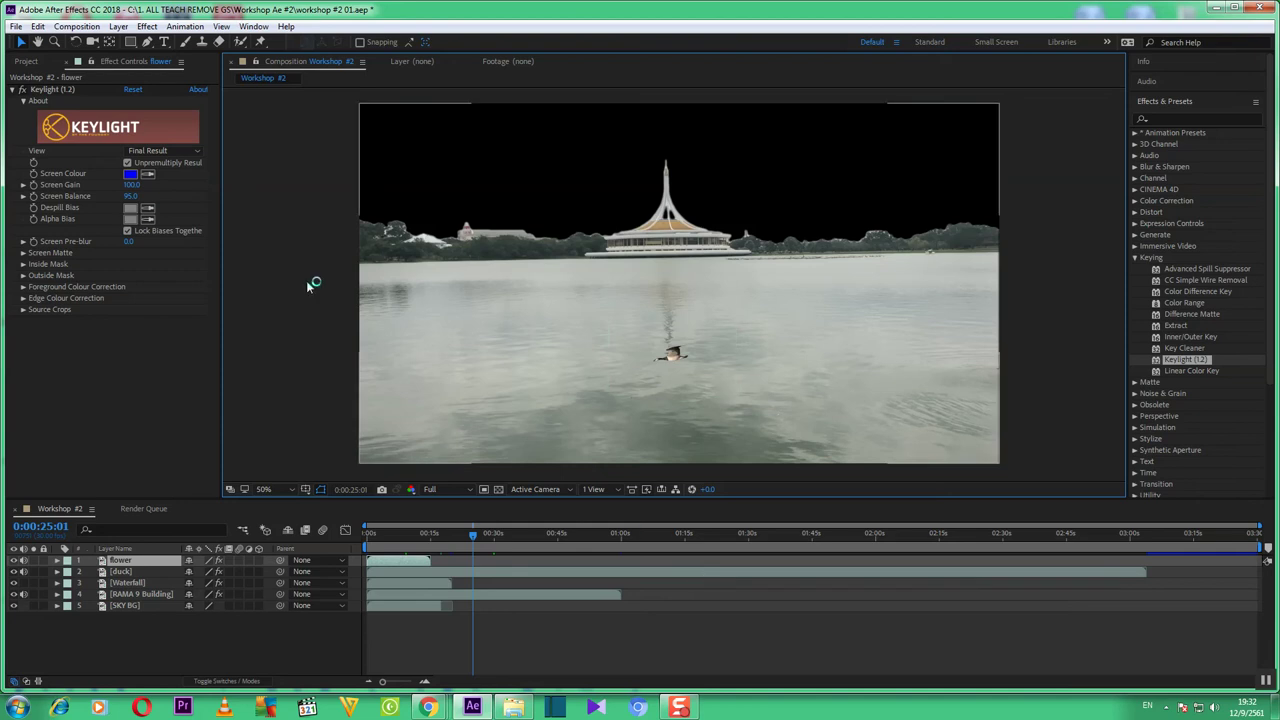
Time-stretch the flower layer with a stretch factor of 166, holding its in-point
{"action": "right_click", "coordinate": [400, 565]}
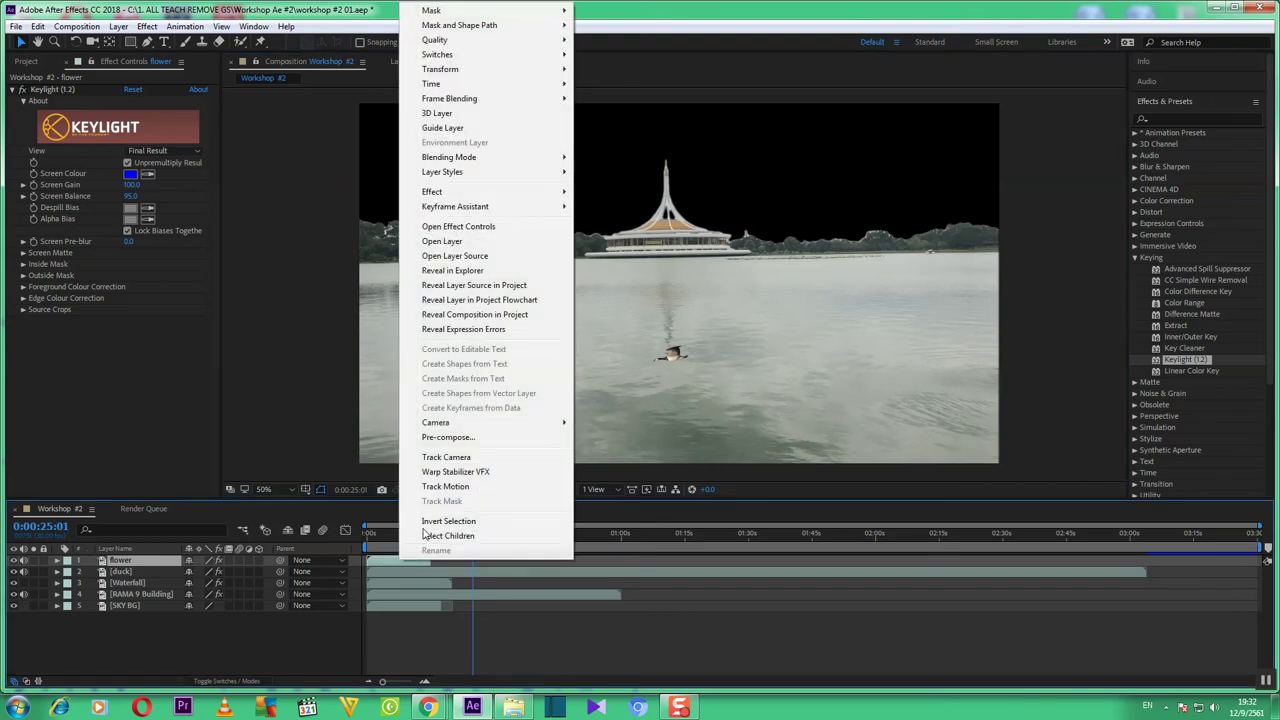
{"action": "mouse_move", "coordinate": [470, 85]}
{"action": "left_click", "coordinate": [637, 113]}
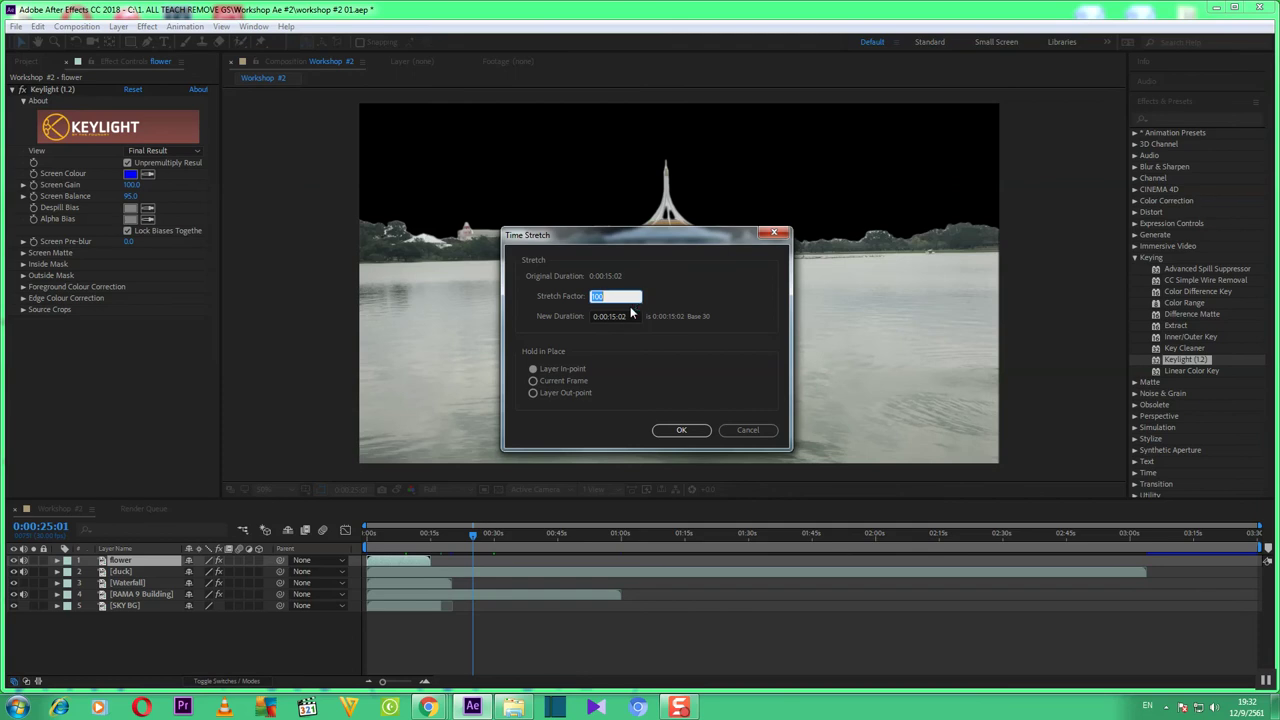
{"action": "type", "text": "150"}
{"action": "key", "text": "BackSpace"}
{"action": "key", "text": "BackSpace"}
{"action": "type", "text": "70"}
{"action": "key", "text": "BackSpace"}
{"action": "key", "text": "BackSpace"}
{"action": "type", "text": "65"}
{"action": "key", "text": "BackSpace"}
{"action": "type", "text": "6"}
{"action": "left_click", "coordinate": [688, 431]}
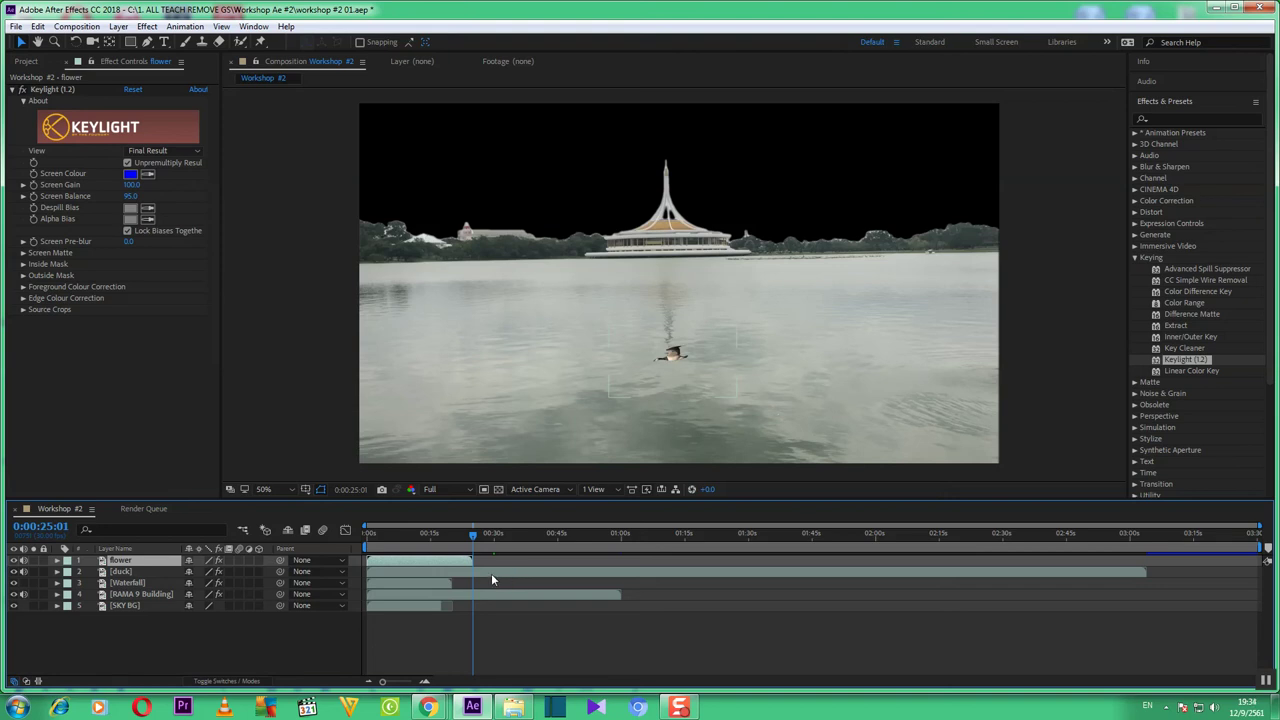
Split the duck layer at 0:00:25:01 and delete the part after the playhead
{"action": "left_click", "coordinate": [490, 572]}
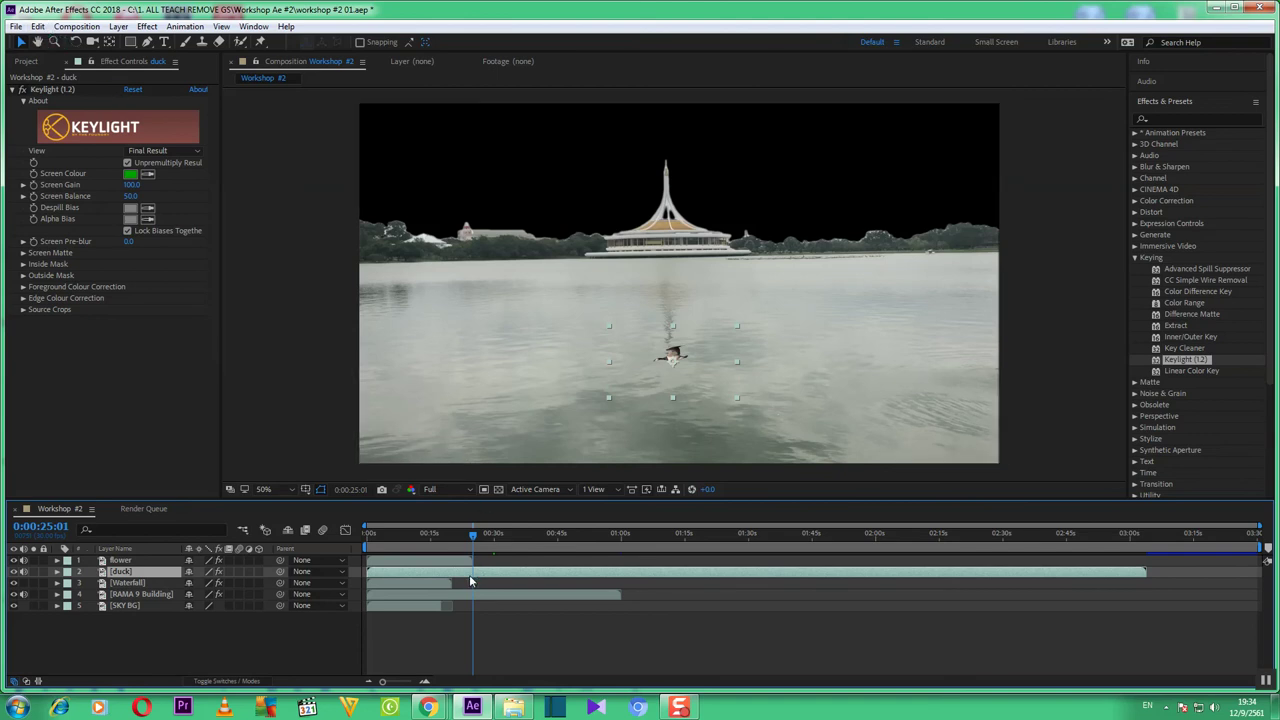
{"action": "left_click", "coordinate": [37, 27]}
{"action": "left_click", "coordinate": [85, 214]}
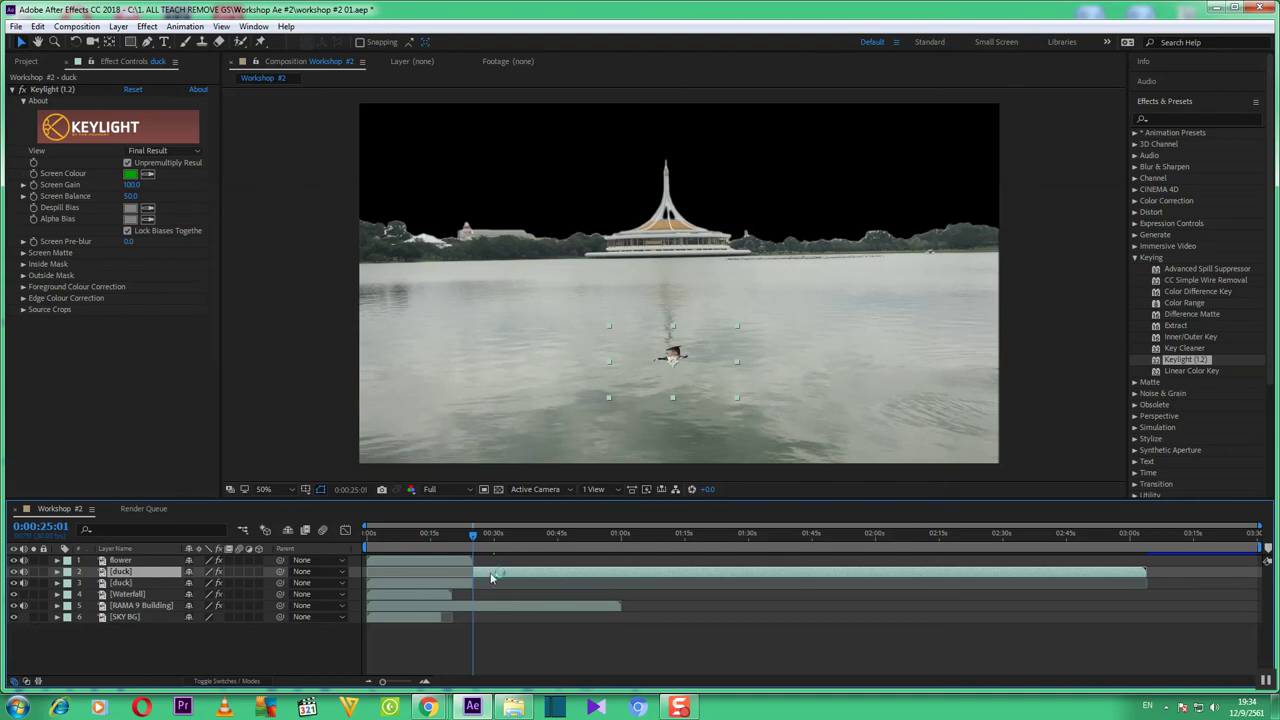
{"action": "key", "text": "Delete"}
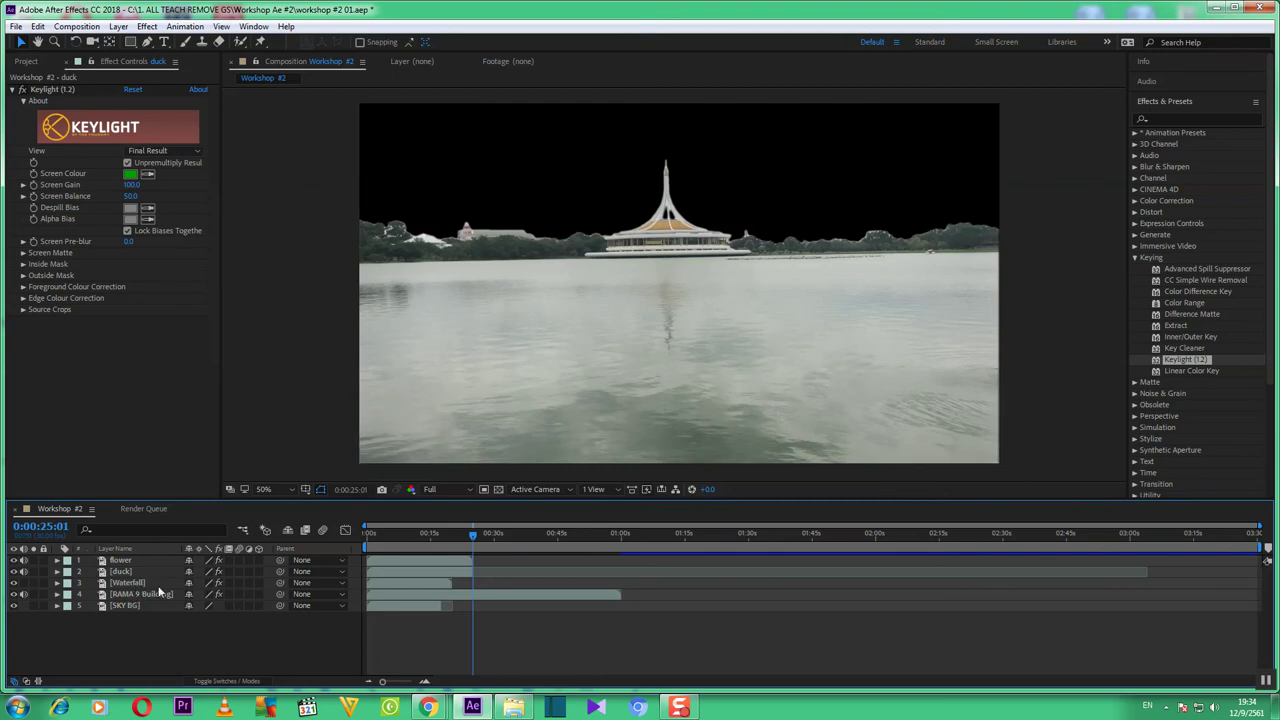
Time-stretch the Waterfall layer with a stretch factor of 124, holding its in-point
{"action": "right_click", "coordinate": [422, 586]}
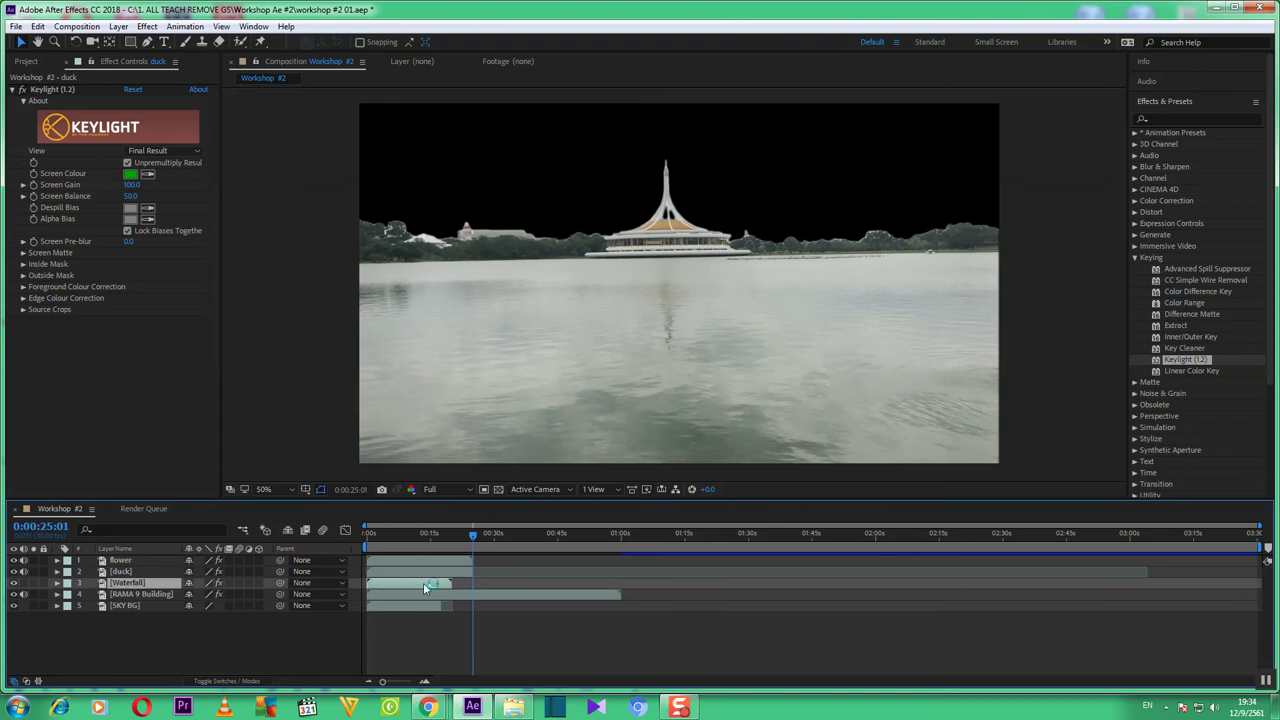
{"action": "mouse_move", "coordinate": [490, 108]}
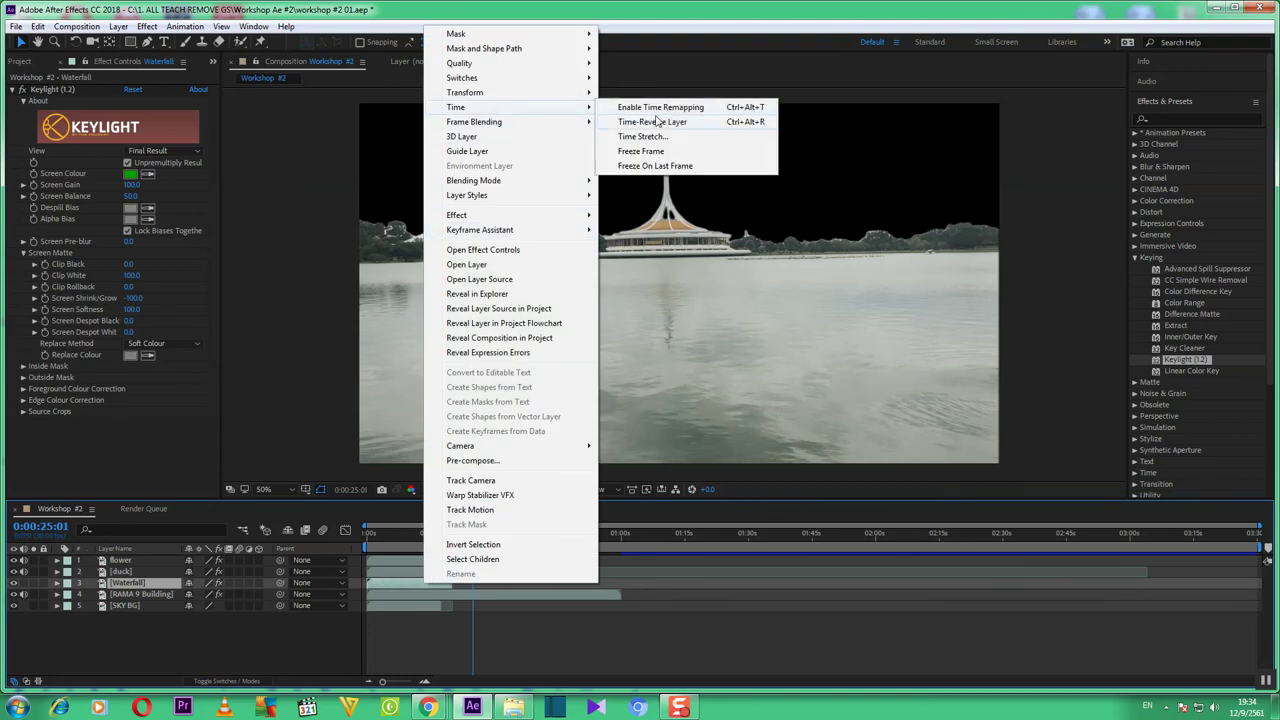
{"action": "left_click", "coordinate": [655, 136]}
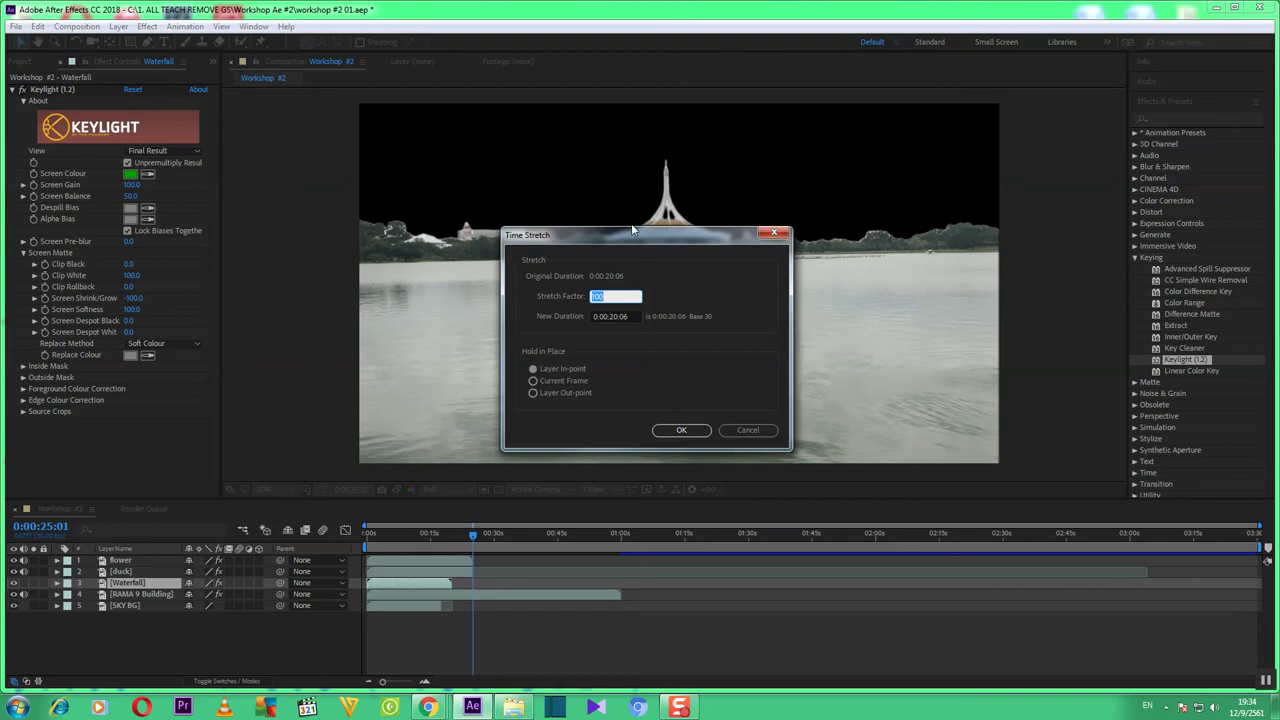
{"action": "type", "text": "120"}
{"action": "key", "text": "BackSpace"}
{"action": "key", "text": "BackSpace"}
{"action": "key", "text": "BackSpace"}
{"action": "type", "text": "130"}
{"action": "key", "text": "BackSpace"}
{"action": "key", "text": "BackSpace"}
{"action": "key", "text": "BackSpace"}
{"action": "type", "text": "125"}
{"action": "key", "text": "BackSpace"}
{"action": "type", "text": "3"}
{"action": "key", "text": "BackSpace"}
{"action": "type", "text": "4"}
{"action": "left_click", "coordinate": [686, 431]}
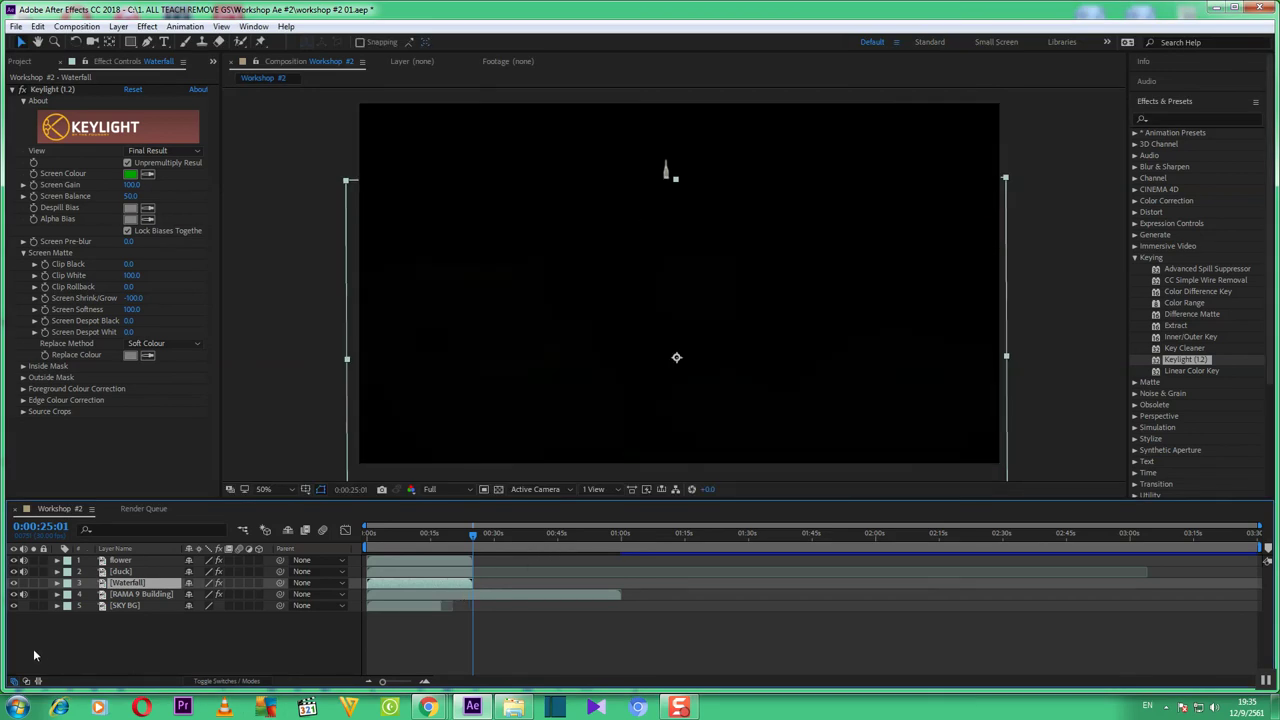
Split the RAMA 9 Building layer at 0:00:25:01 and delete the part after the playhead
{"action": "left_click", "coordinate": [138, 595]}
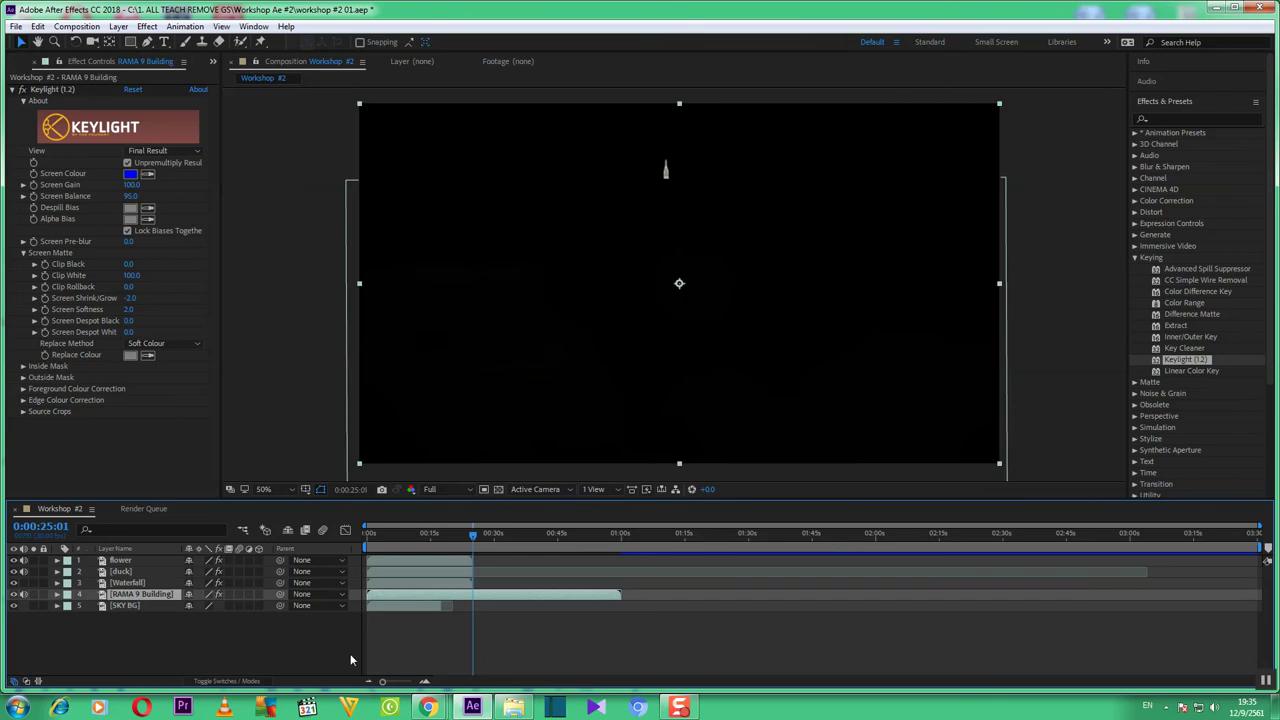
{"action": "left_click", "coordinate": [38, 26]}
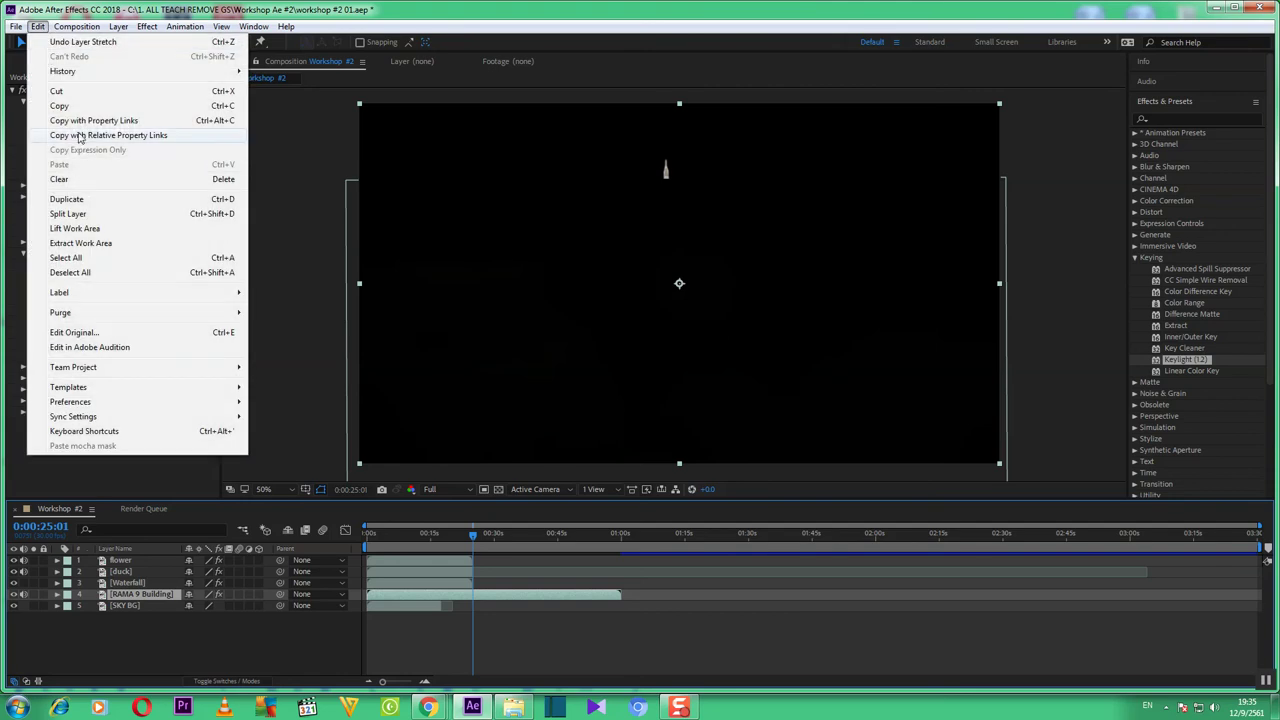
{"action": "left_click", "coordinate": [80, 213]}
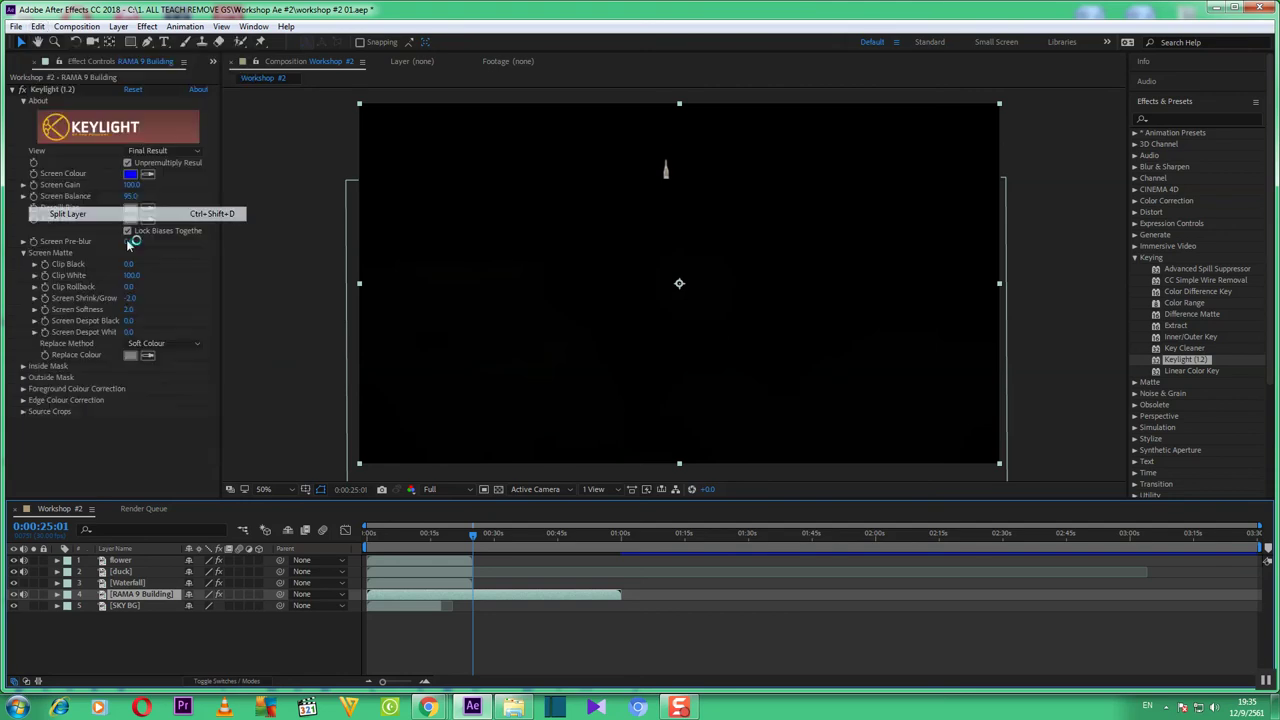
{"action": "left_click", "coordinate": [577, 600]}
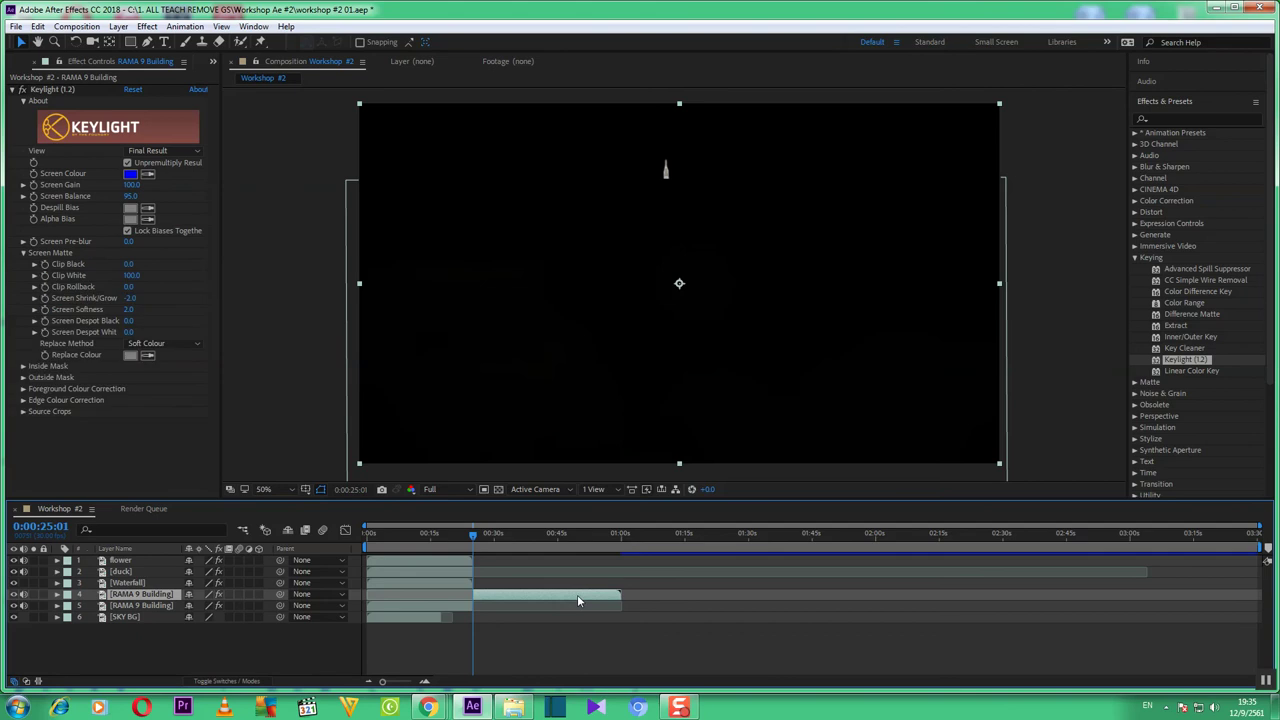
{"action": "key", "text": "Delete"}
Time-stretch the SKY BG layer from its in-point so that it reaches the playhead at 0:00:25:01
{"action": "right_click", "coordinate": [398, 607]}
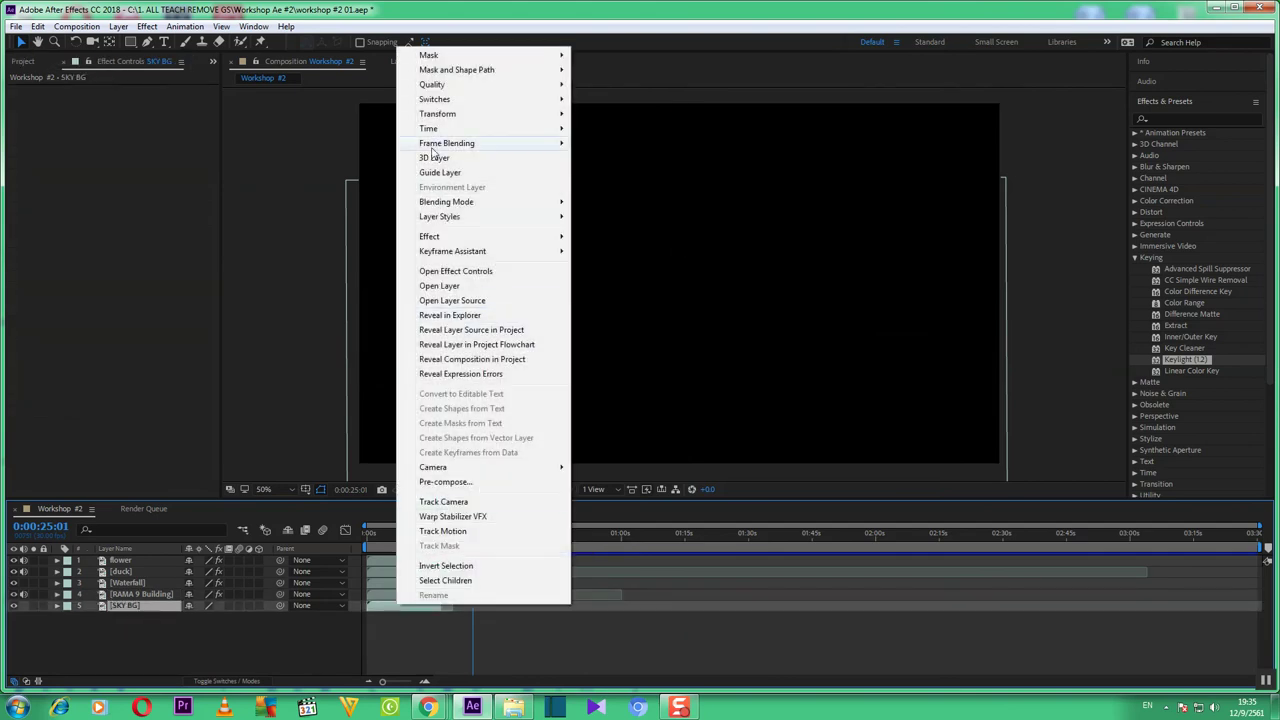
{"action": "mouse_move", "coordinate": [490, 128]}
{"action": "left_click", "coordinate": [656, 161]}
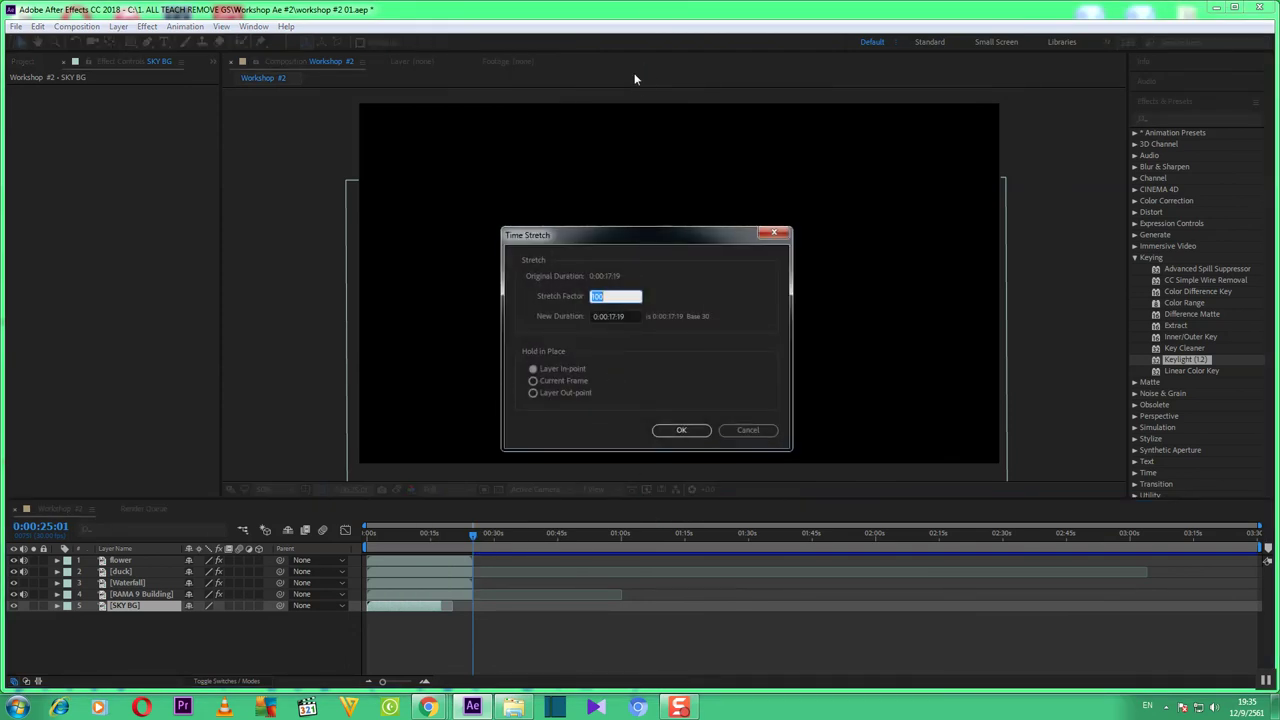
{"action": "type", "text": "150"}
{"action": "key", "text": "BackSpace"}
{"action": "key", "text": "BackSpace"}
{"action": "type", "text": "4"}
{"action": "key", "text": "BackSpace"}
{"action": "type", "text": "3"}
{"action": "key", "text": "BackSpace"}
{"action": "type", "text": "1"}
{"action": "key", "text": "BackSpace"}
{"action": "type", "text": "2"}
{"action": "left_click", "coordinate": [684, 430]}
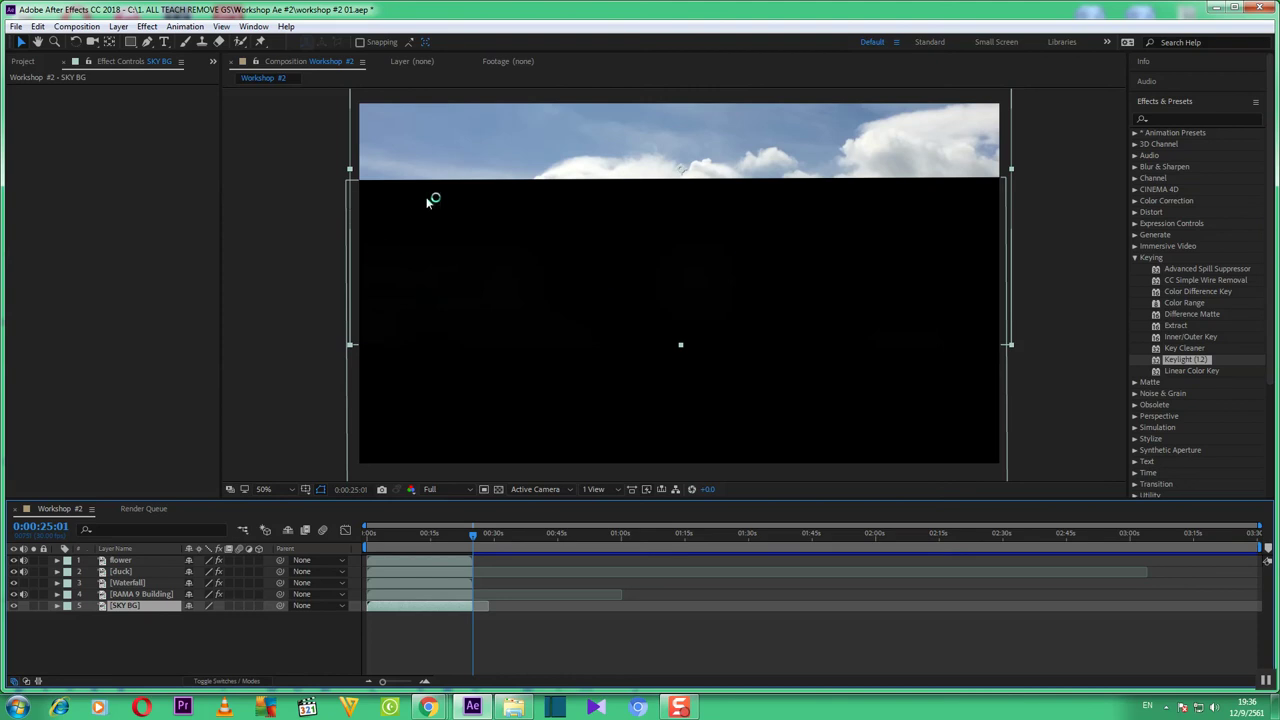
Open the Preview controls and step the playhead back to 0:00:25:00
{"action": "left_click", "coordinate": [253, 26]}
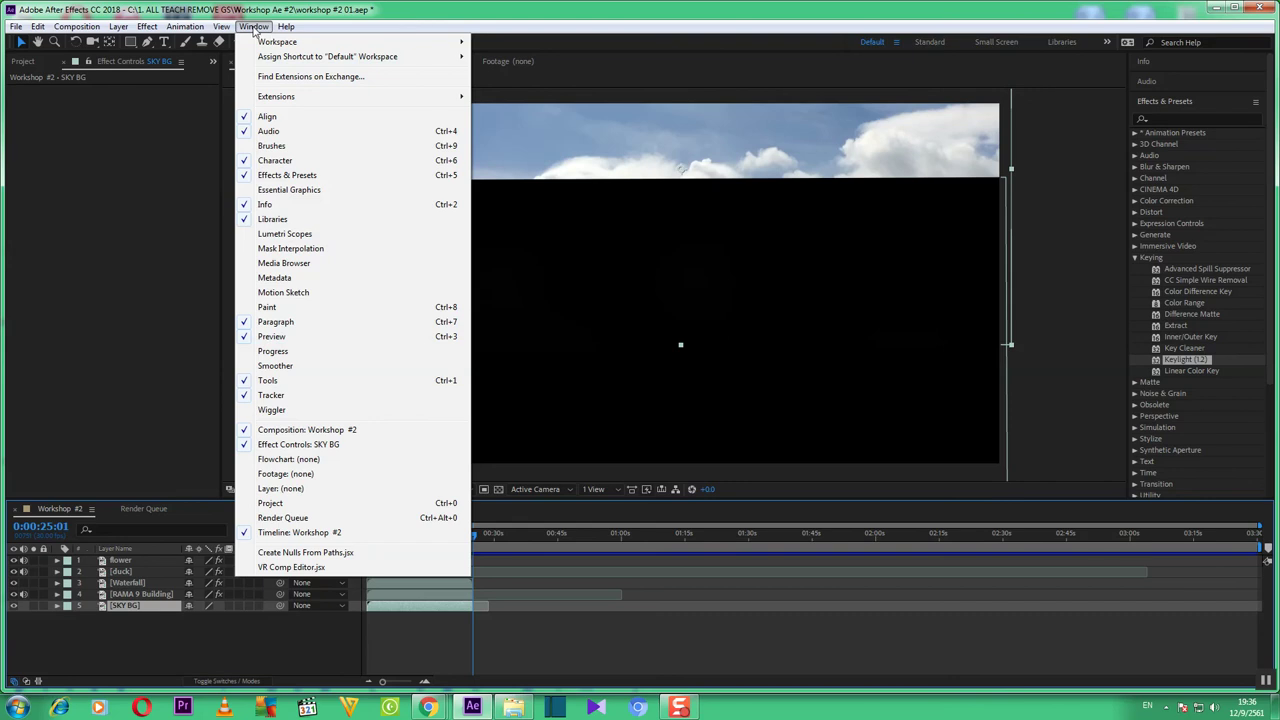
{"action": "left_click", "coordinate": [848, 89]}
{"action": "scroll", "coordinate": [1197, 185], "scroll_direction": "down", "scroll_amount": 3}
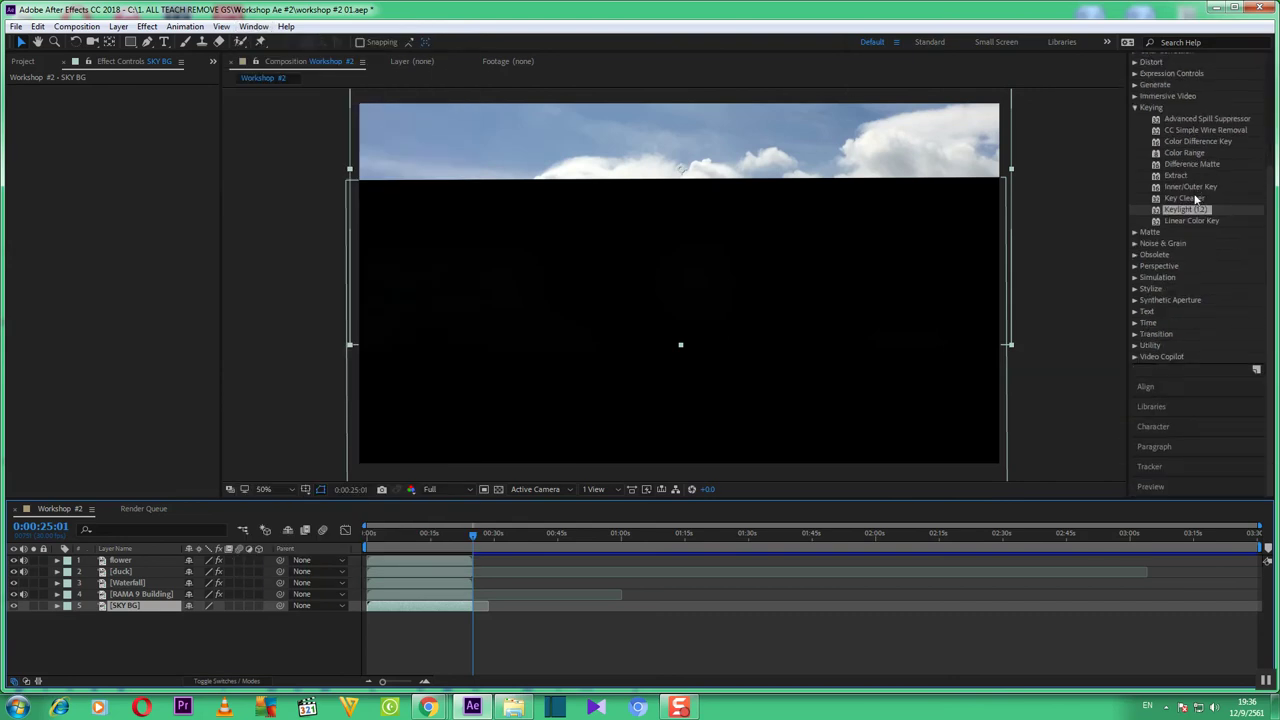
{"action": "left_click", "coordinate": [1168, 487]}
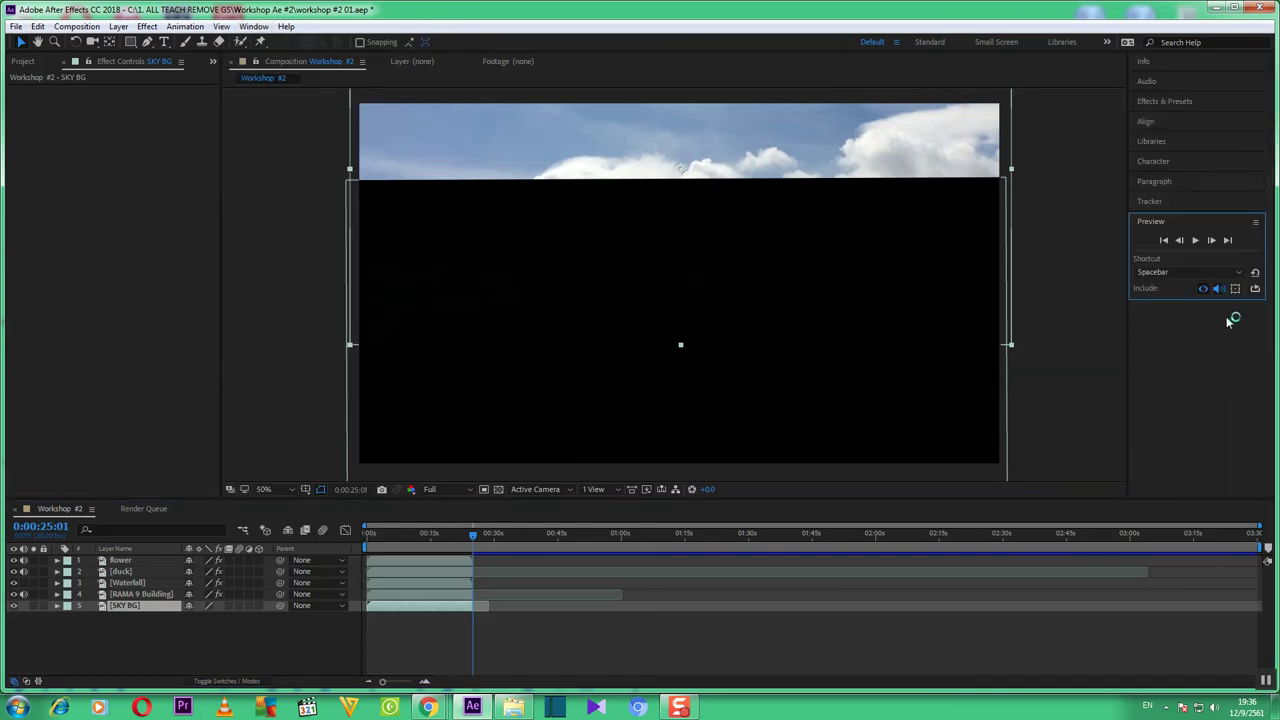
{"action": "left_click", "coordinate": [1180, 241]}
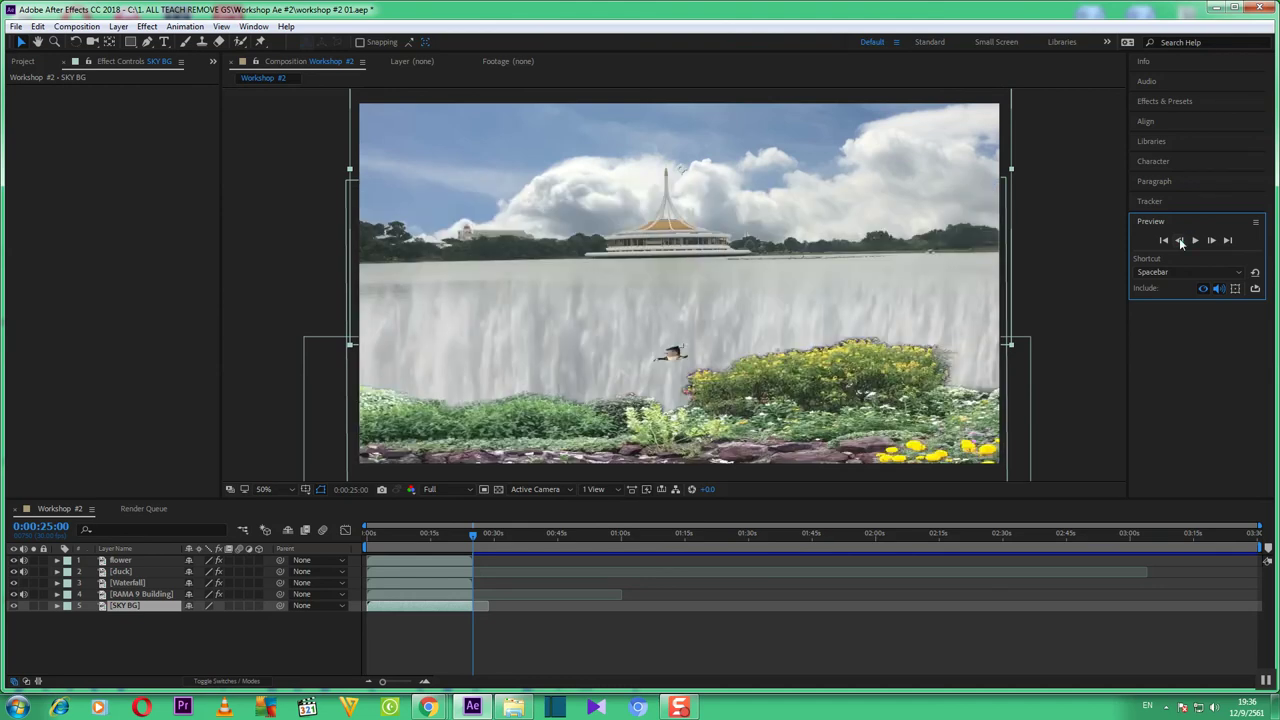
{"action": "left_click", "coordinate": [1181, 242]}
End the work area at 0:00:25:00 and trim the composition to the work area
{"action": "left_click", "coordinate": [1166, 548]}
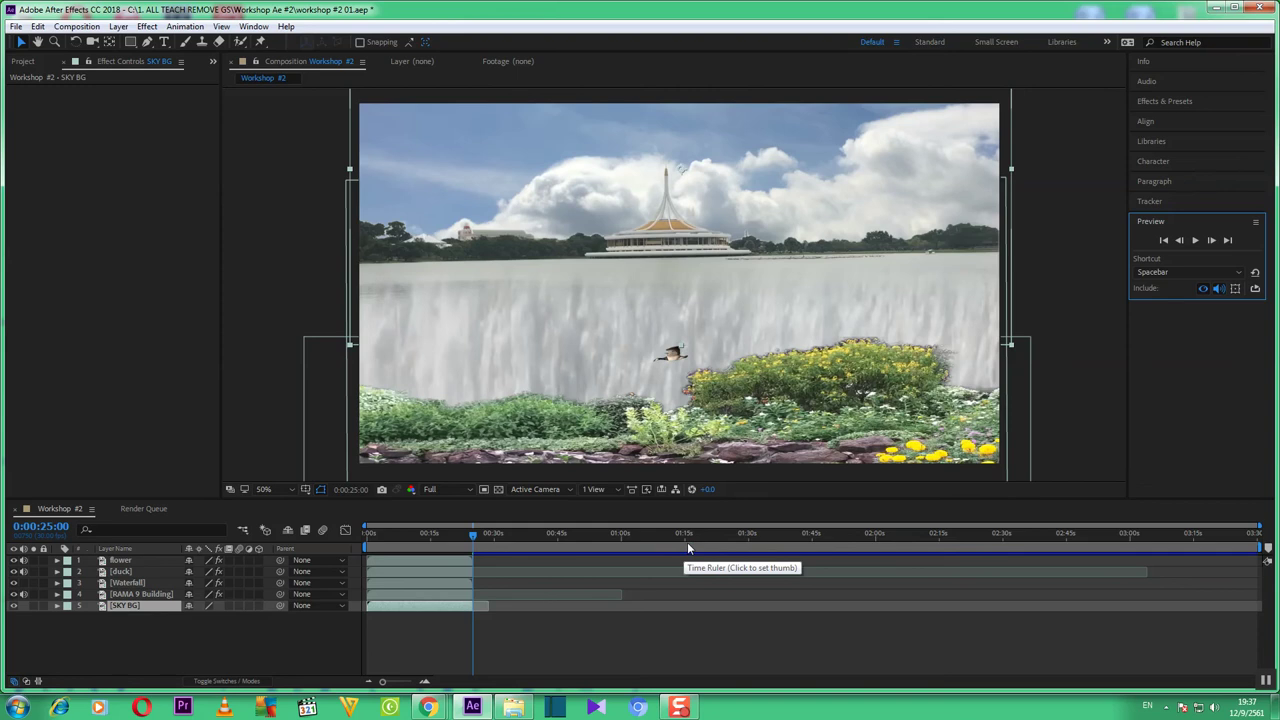
{"action": "key", "text": "b"}
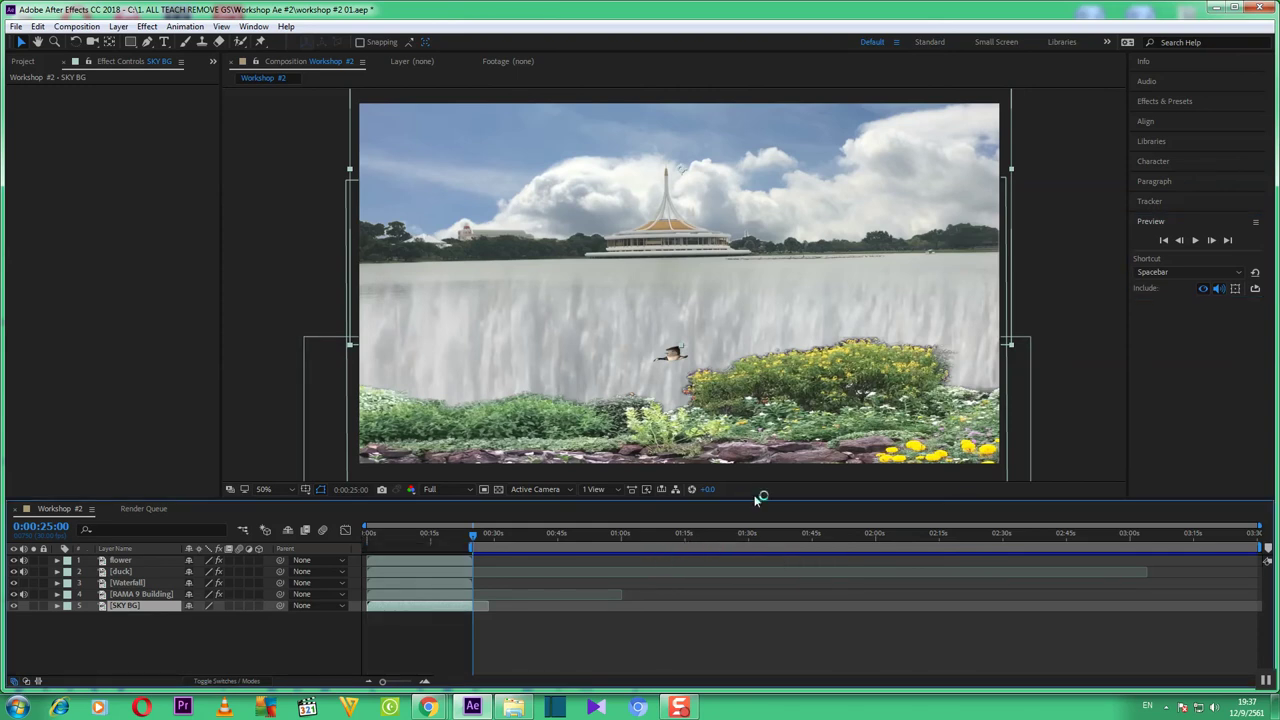
{"action": "key", "text": "ctrl+z"}
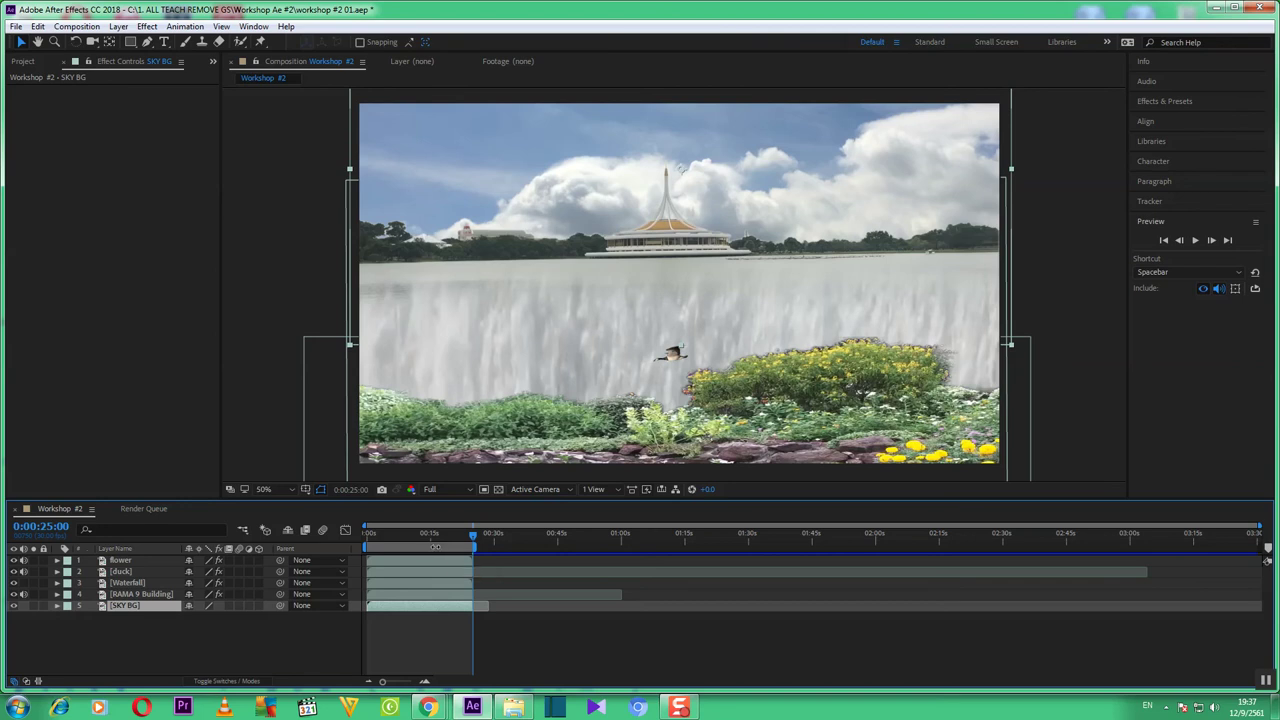
{"action": "right_click", "coordinate": [436, 547]}
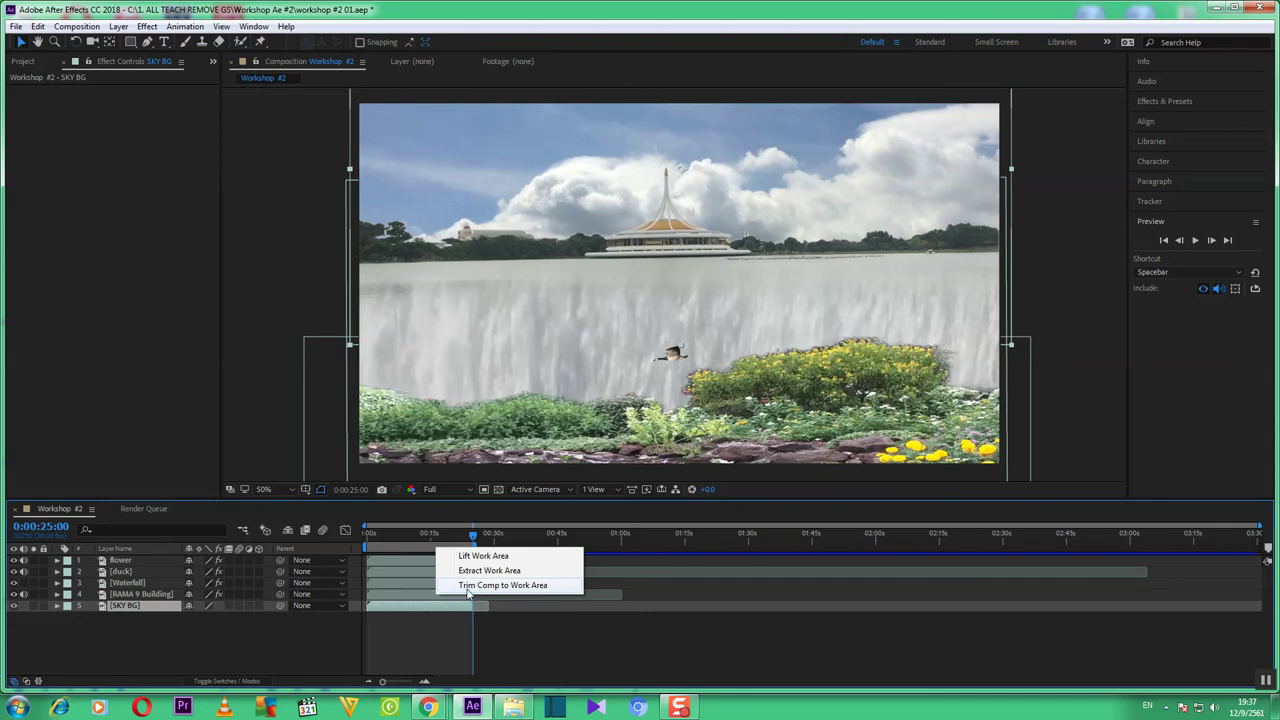
{"action": "left_click", "coordinate": [469, 590]}
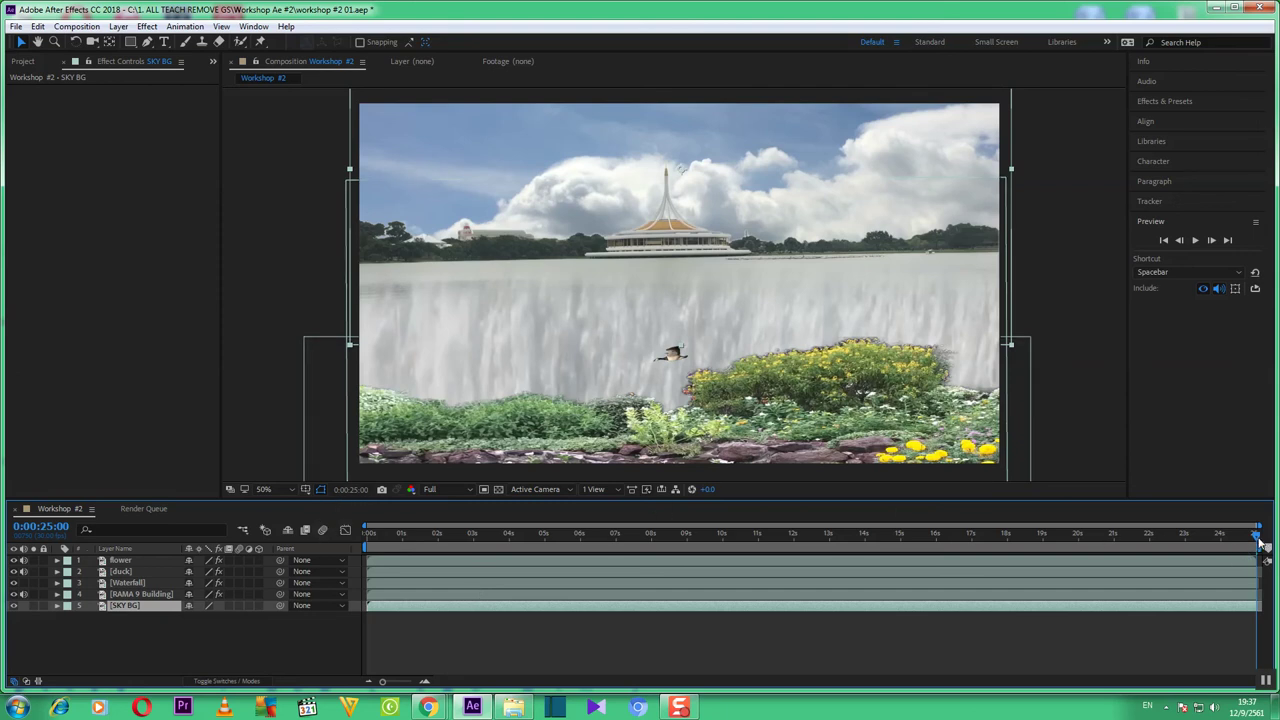
Check the first and last frames of the trimmed composition, and return the playhead to the start
{"action": "left_click", "coordinate": [1165, 241]}
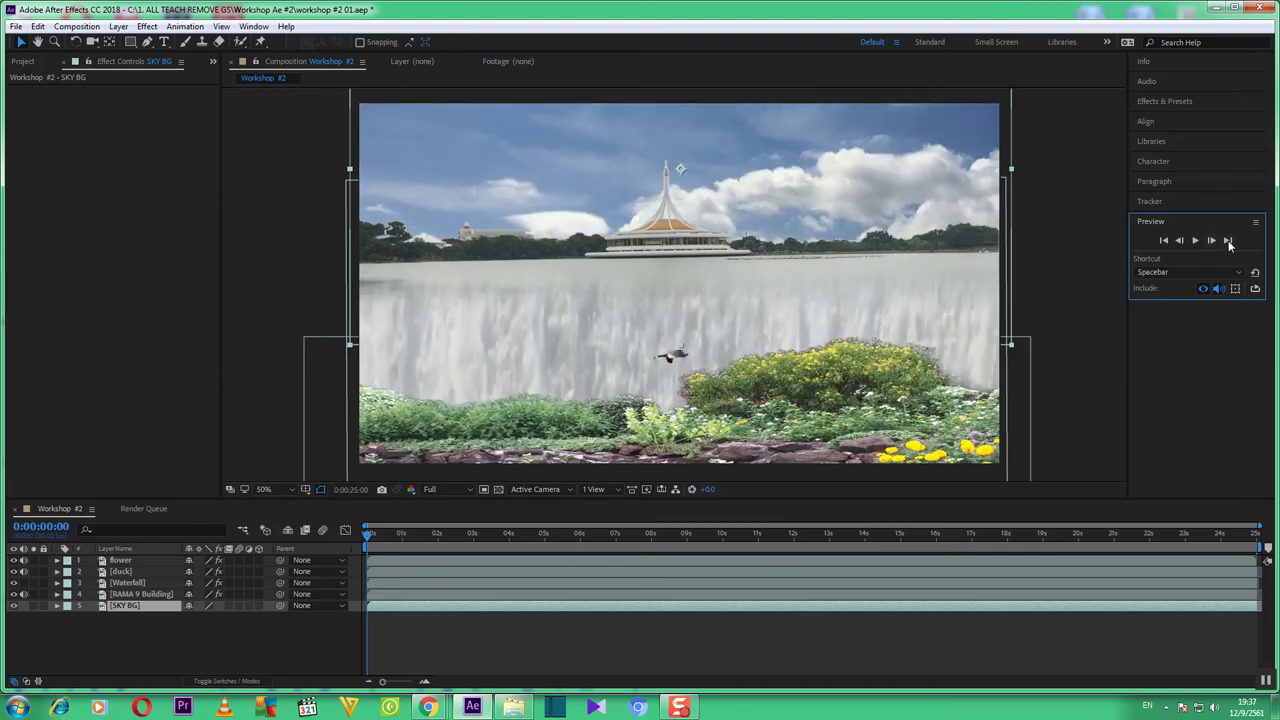
{"action": "left_click", "coordinate": [1228, 241]}
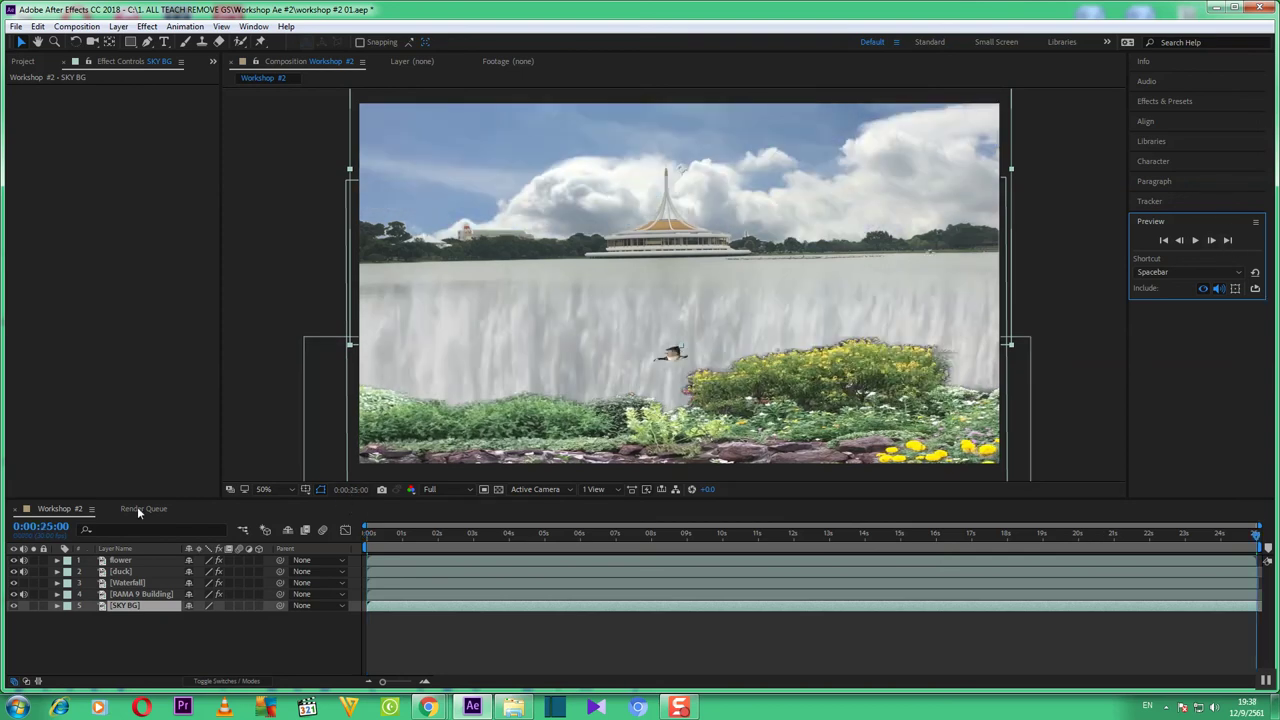
{"action": "left_click", "coordinate": [265, 530]}
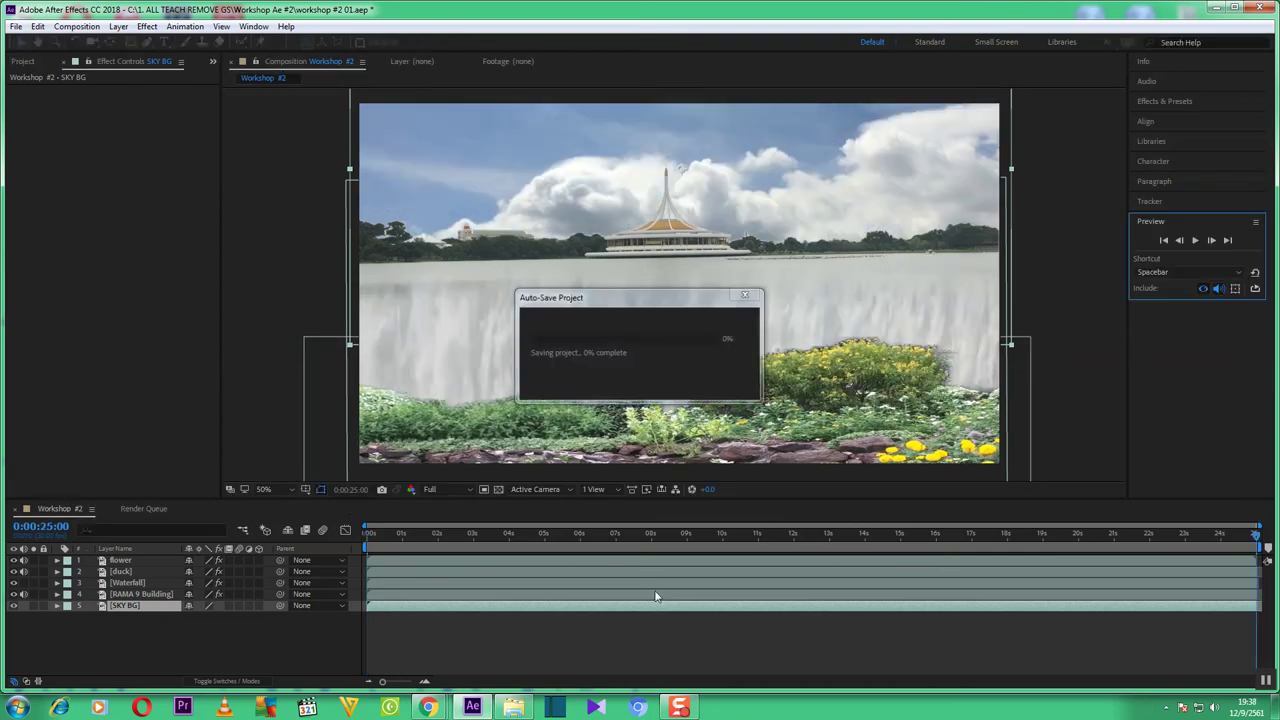
{"action": "key", "text": "Return"}
{"action": "left_click", "coordinate": [1163, 240]}
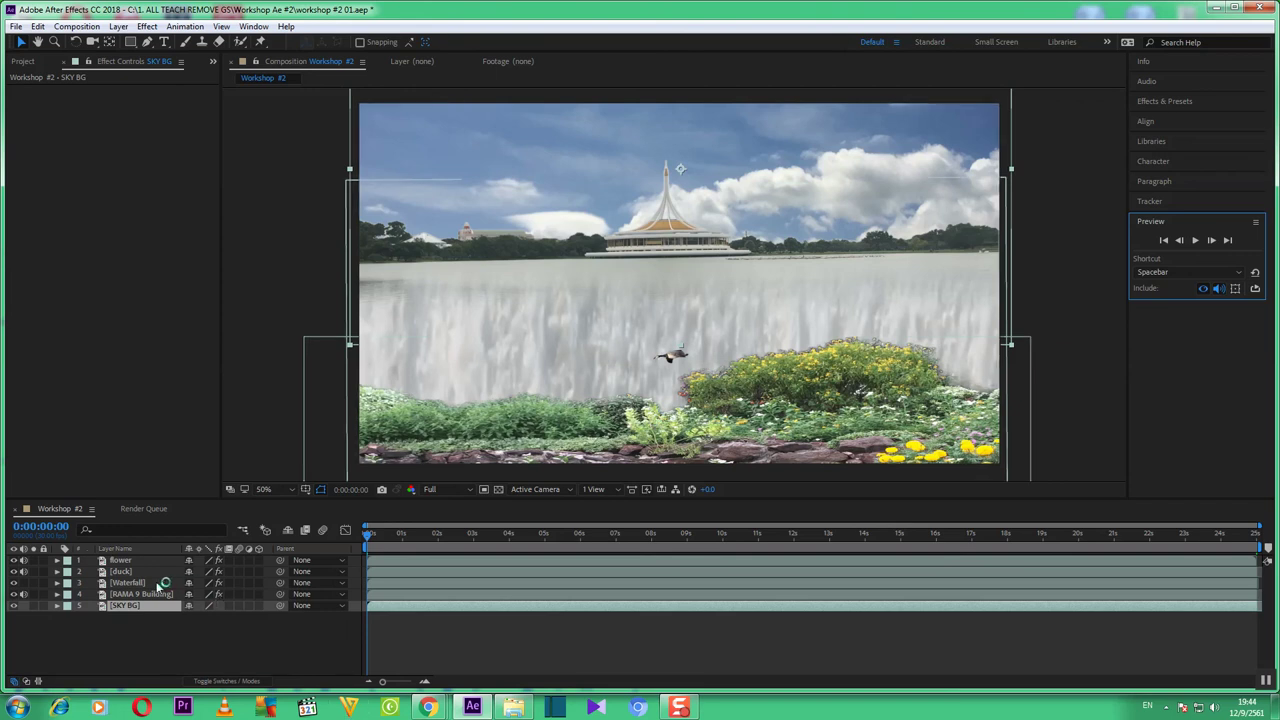
Reveal the duck layer's Scale and Position properties together in the timeline
{"action": "left_click", "coordinate": [132, 572]}
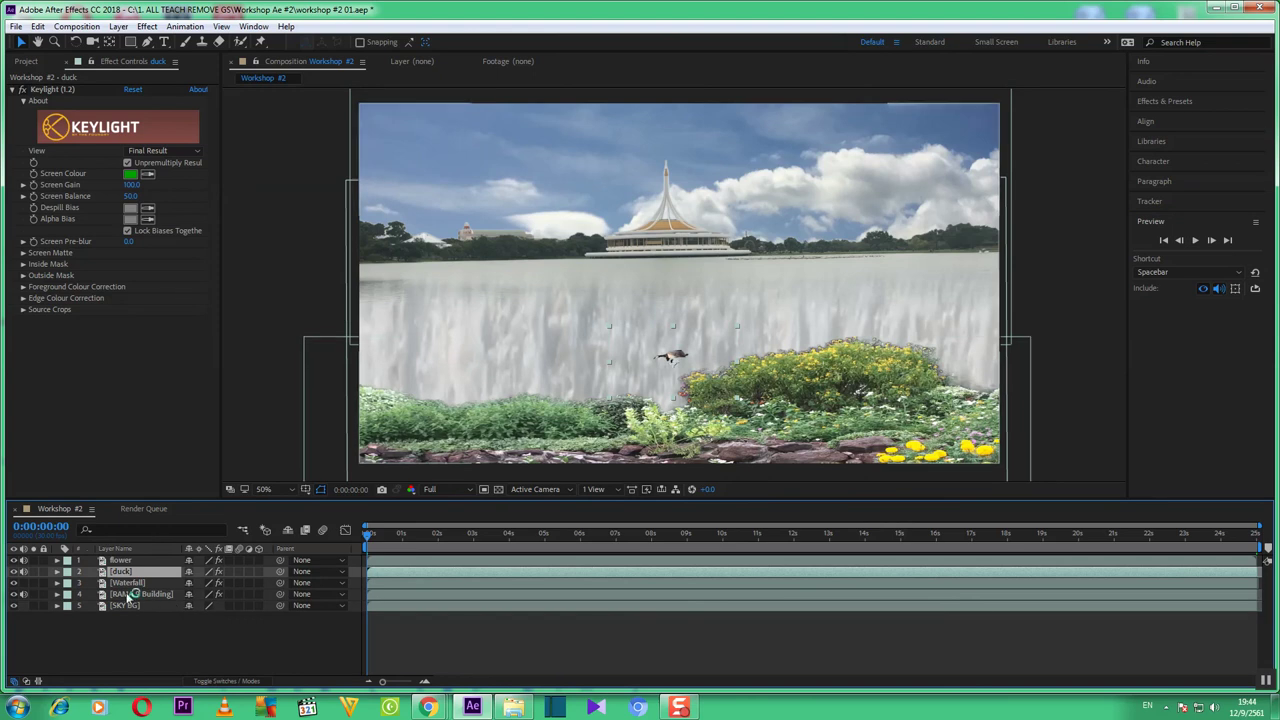
{"action": "key", "text": "s"}
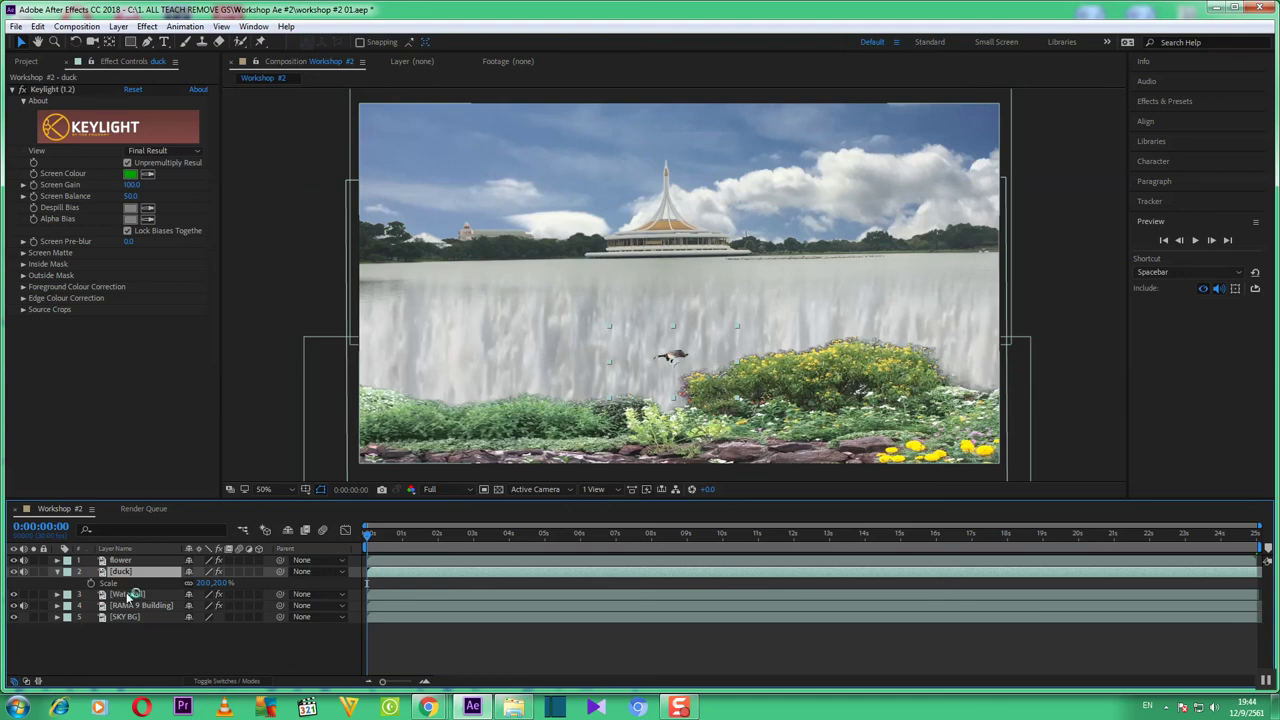
{"action": "key", "text": "shift+p"}
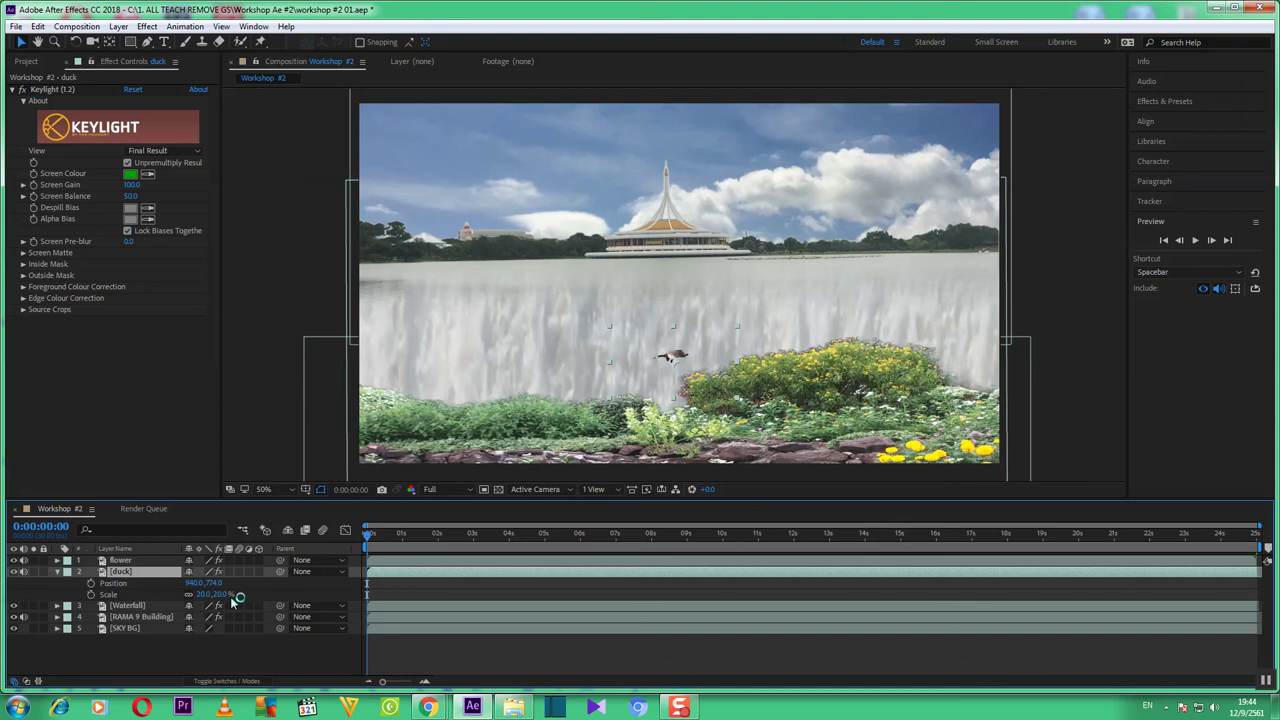
{"action": "left_click", "coordinate": [222, 594]}
{"action": "type", "text": "28"}
{"action": "key", "text": "Escape"}
{"action": "left_click", "coordinate": [91, 588]}
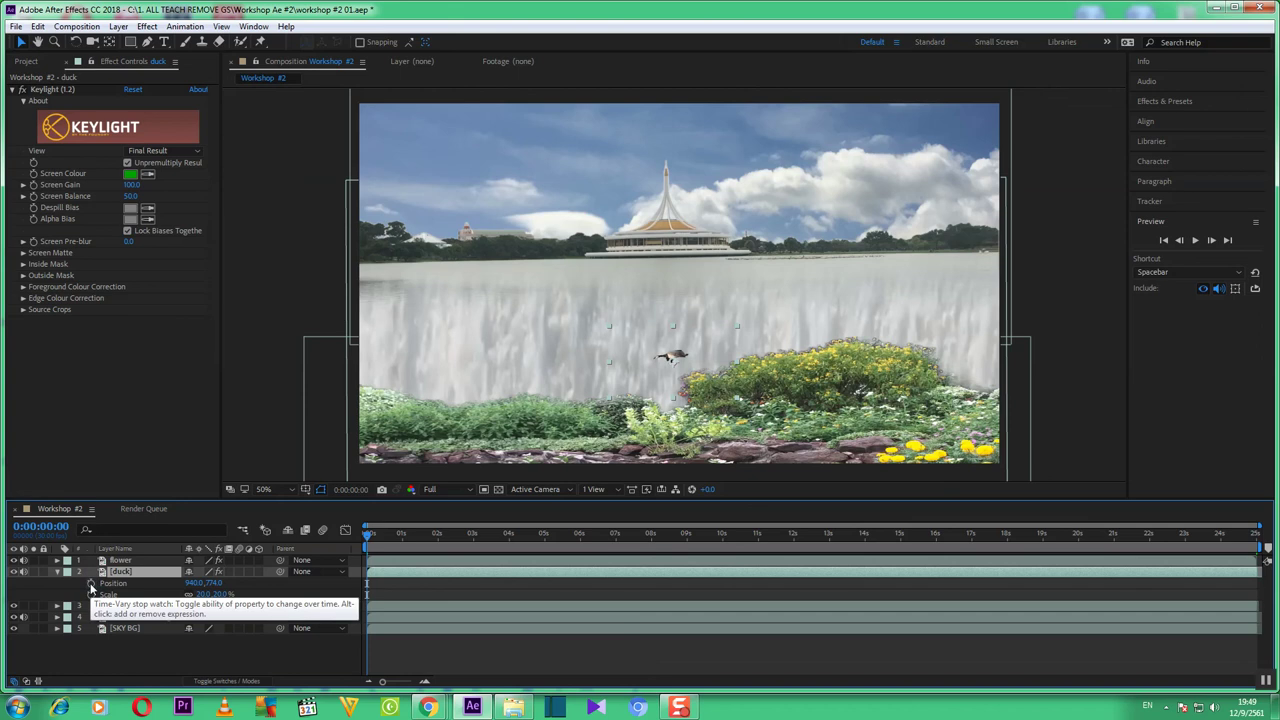
{"action": "left_click", "coordinate": [92, 585]}
{"action": "left_click", "coordinate": [92, 585]}
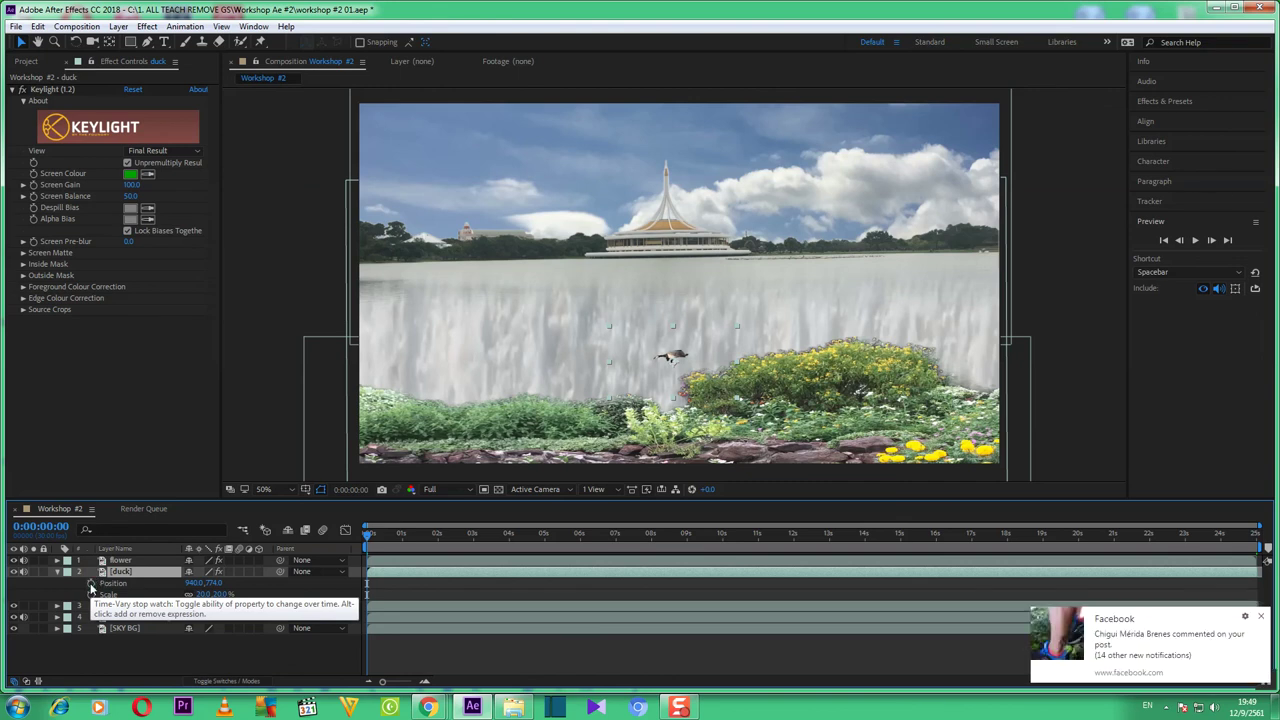
{"action": "left_click", "coordinate": [92, 585]}
{"action": "left_click", "coordinate": [92, 585]}
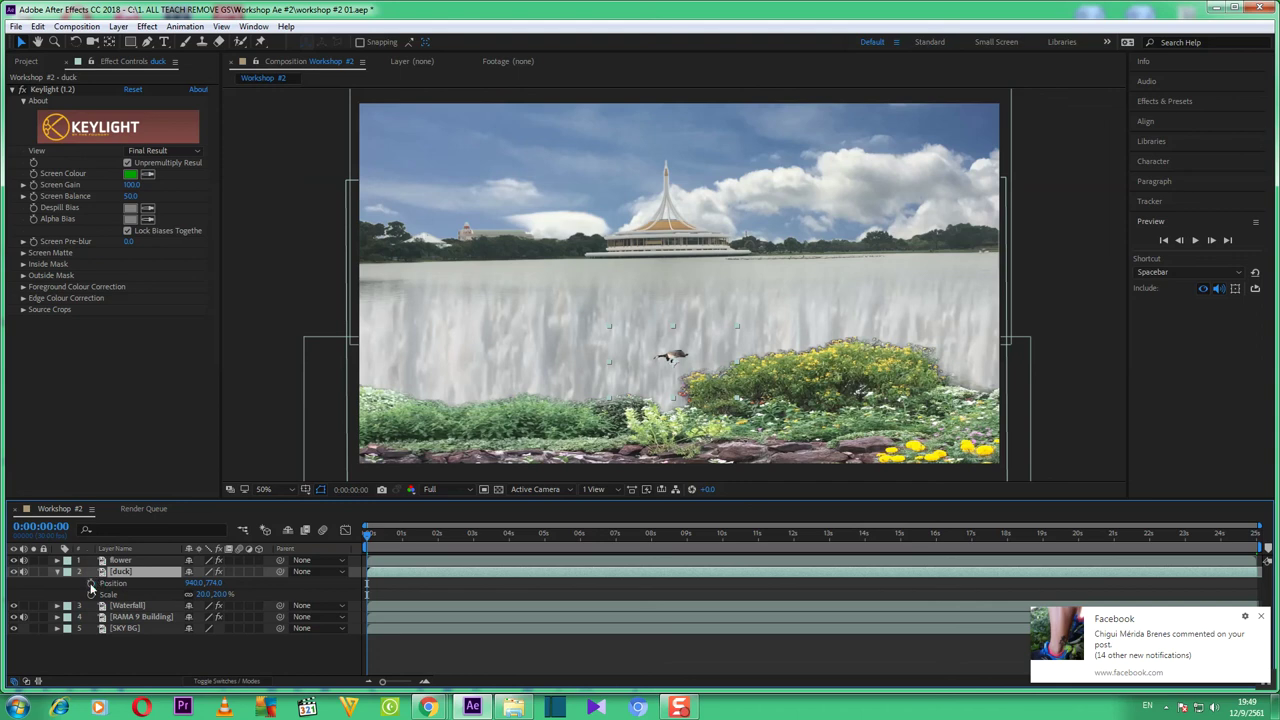
{"action": "left_click", "coordinate": [92, 585]}
{"action": "left_click", "coordinate": [92, 585]}
{"action": "left_click", "coordinate": [92, 585]}
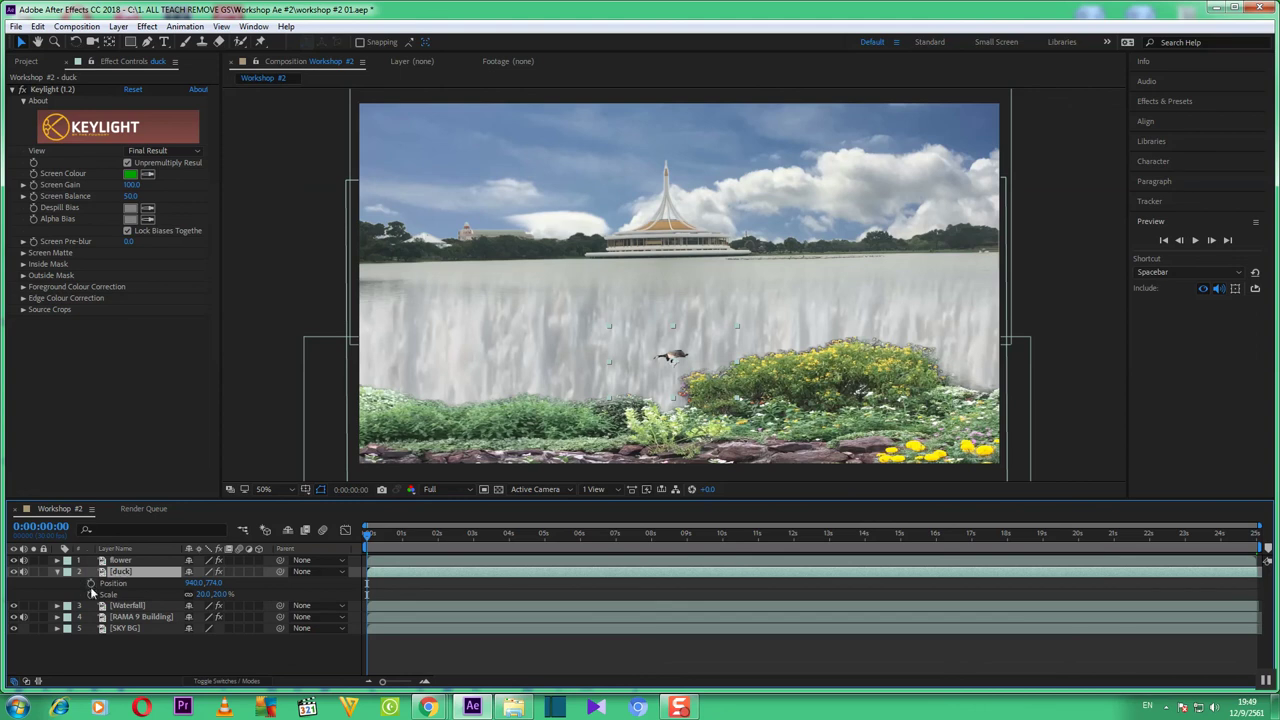
{"action": "left_click", "coordinate": [163, 592]}
{"action": "left_click", "coordinate": [371, 534]}
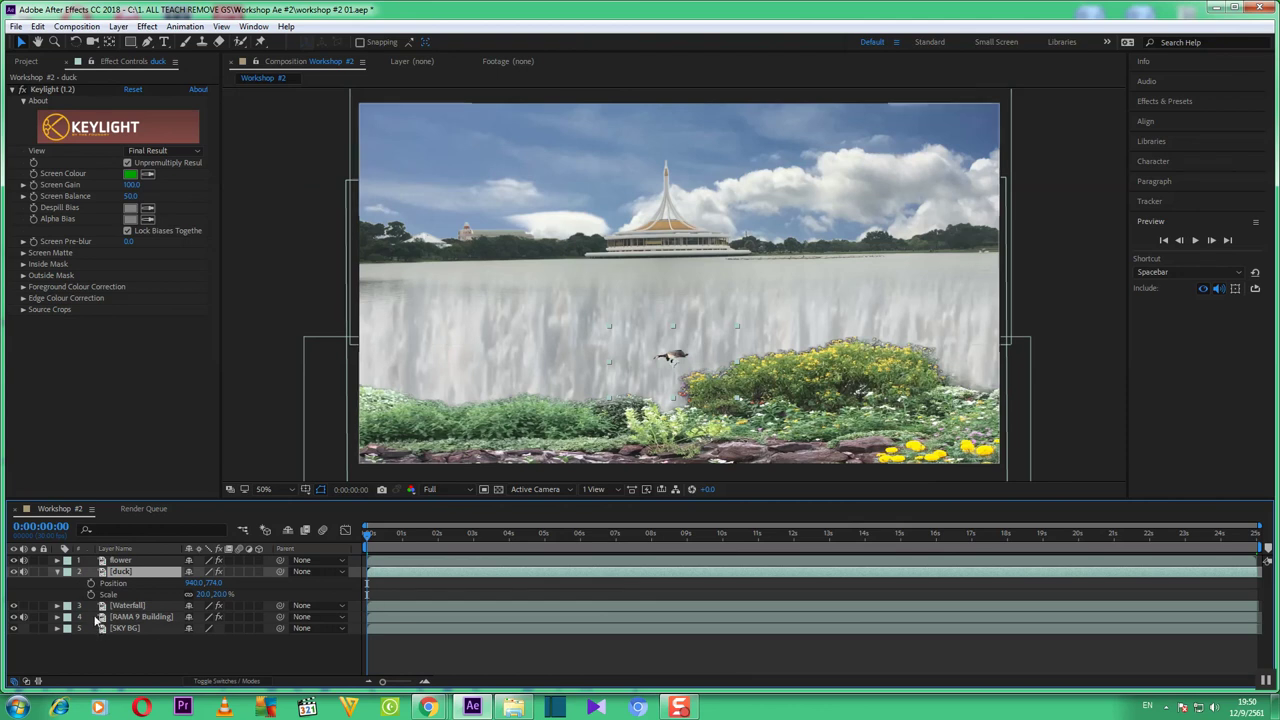
Turn on Scale keyframing for the duck layer at 0:00:00:00, keeping the scale at 20%
{"action": "left_click", "coordinate": [196, 606]}
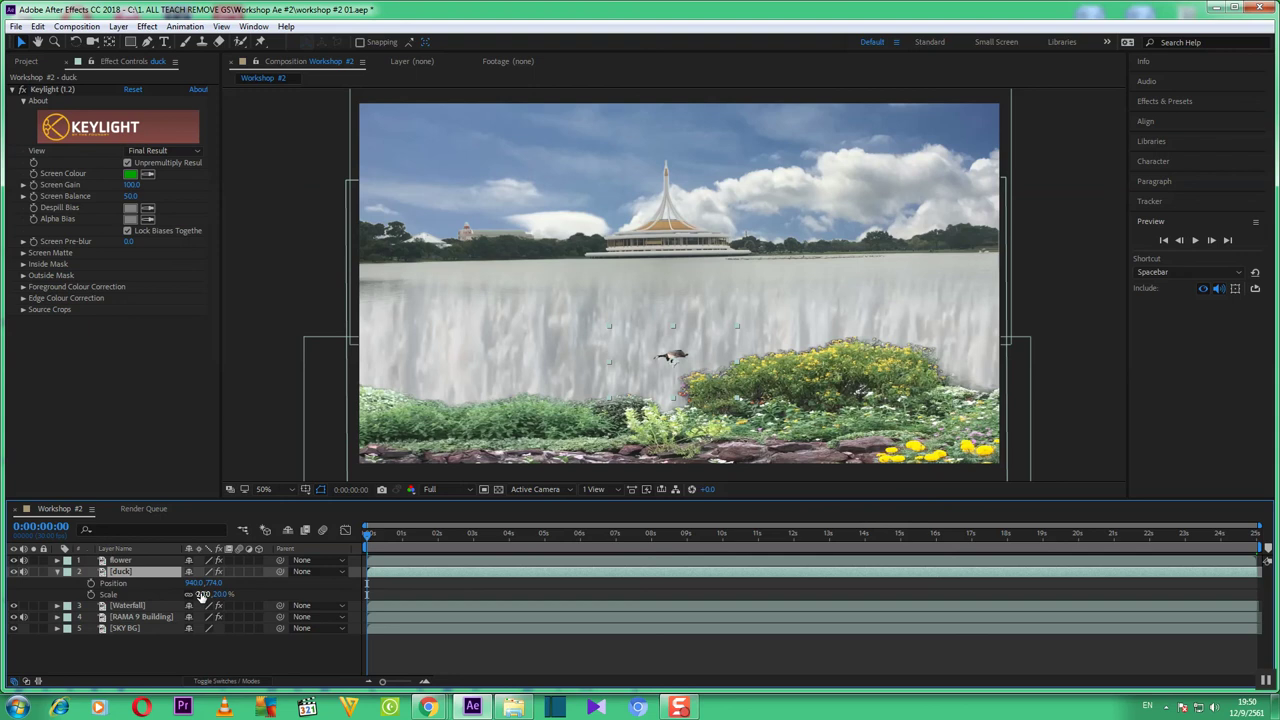
{"action": "left_click", "coordinate": [203, 594]}
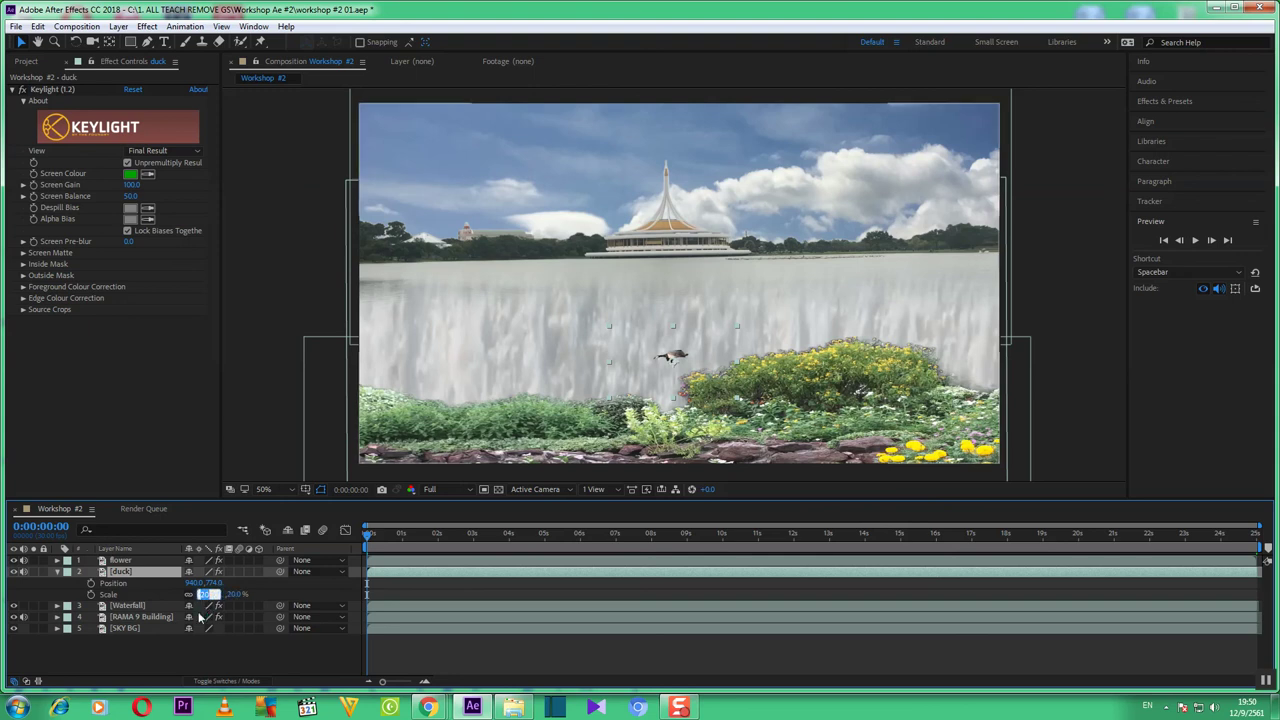
{"action": "left_click", "coordinate": [210, 594]}
{"action": "key", "text": "BackSpace"}
{"action": "key", "text": "BackSpace"}
{"action": "key", "text": "Return"}
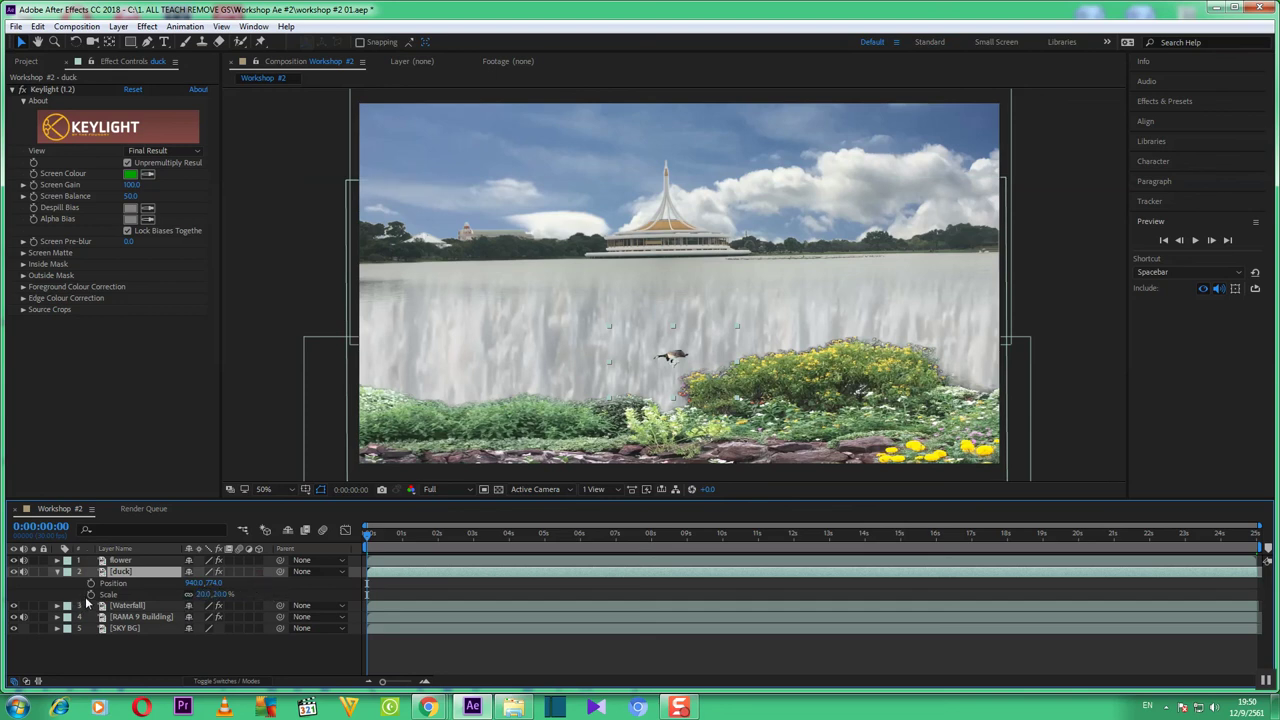
{"action": "left_click", "coordinate": [90, 595]}
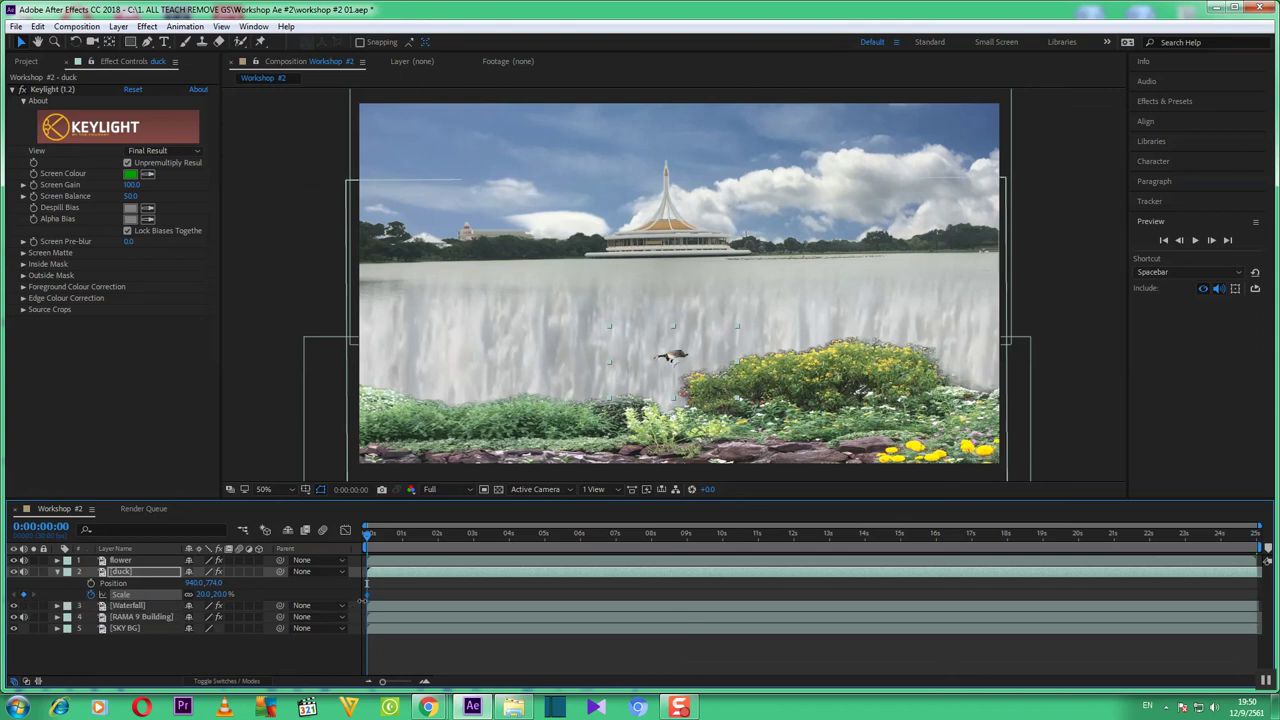
{"action": "mouse_move", "coordinate": [367, 598]}
{"action": "left_click", "coordinate": [205, 594]}
{"action": "key", "text": "Return"}
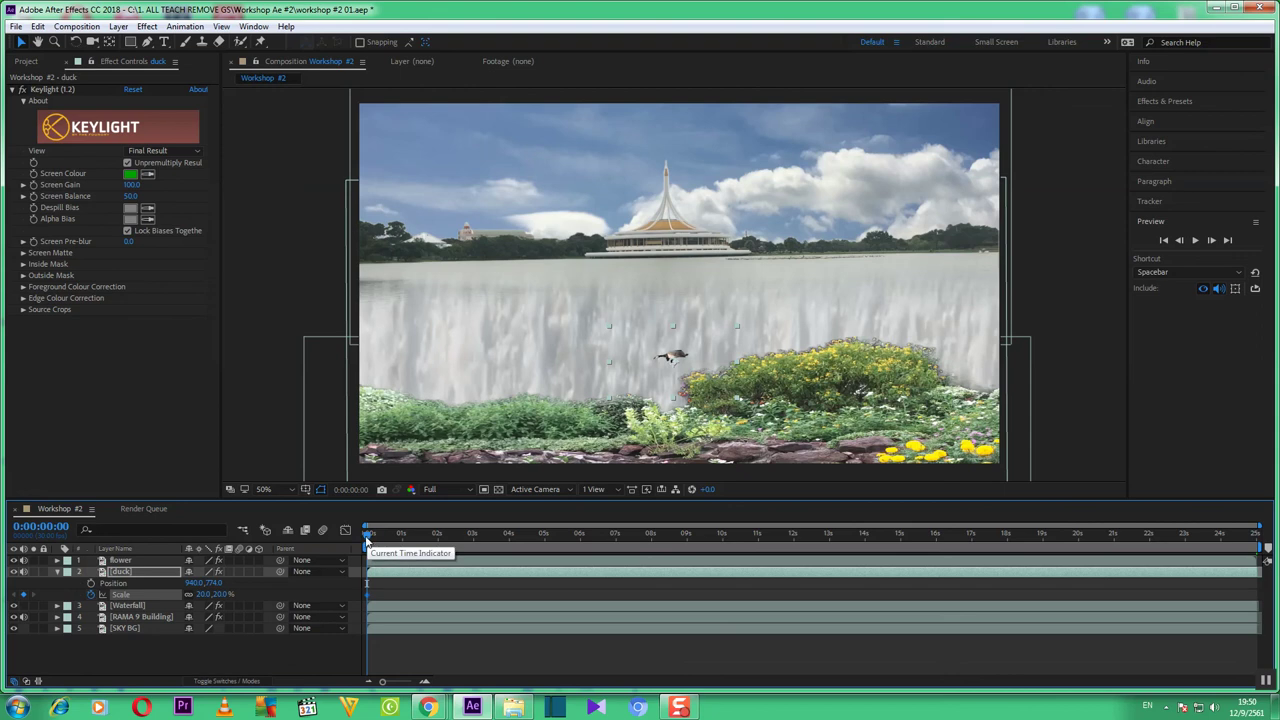
Add a 50% Scale keyframe to the duck layer at 0:00:00:07
{"action": "left_click", "coordinate": [367, 537]}
{"action": "mouse_move", "coordinate": [368, 536]}
{"action": "left_mouse_down"}
{"action": "mouse_move", "coordinate": [404, 538]}
{"action": "mouse_move", "coordinate": [374, 537]}
{"action": "left_mouse_up"}
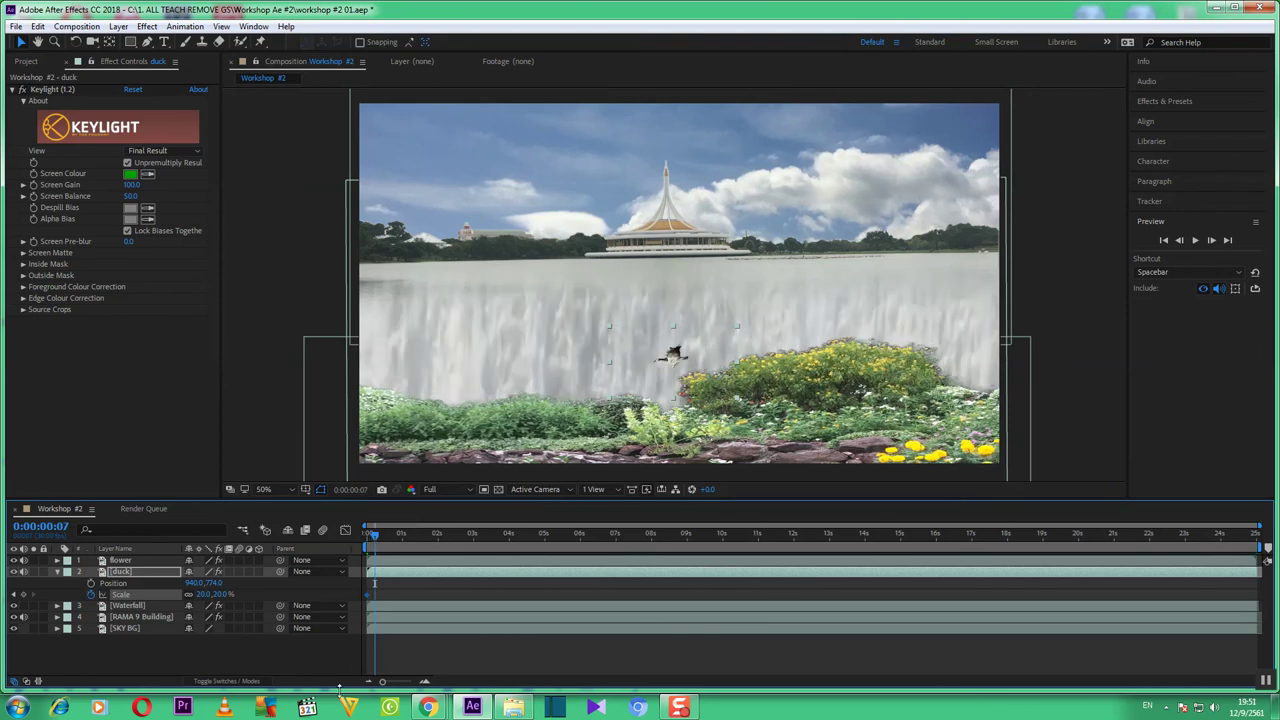
{"action": "left_click", "coordinate": [204, 594]}
{"action": "type", "text": "50"}
{"action": "key", "text": "Return"}
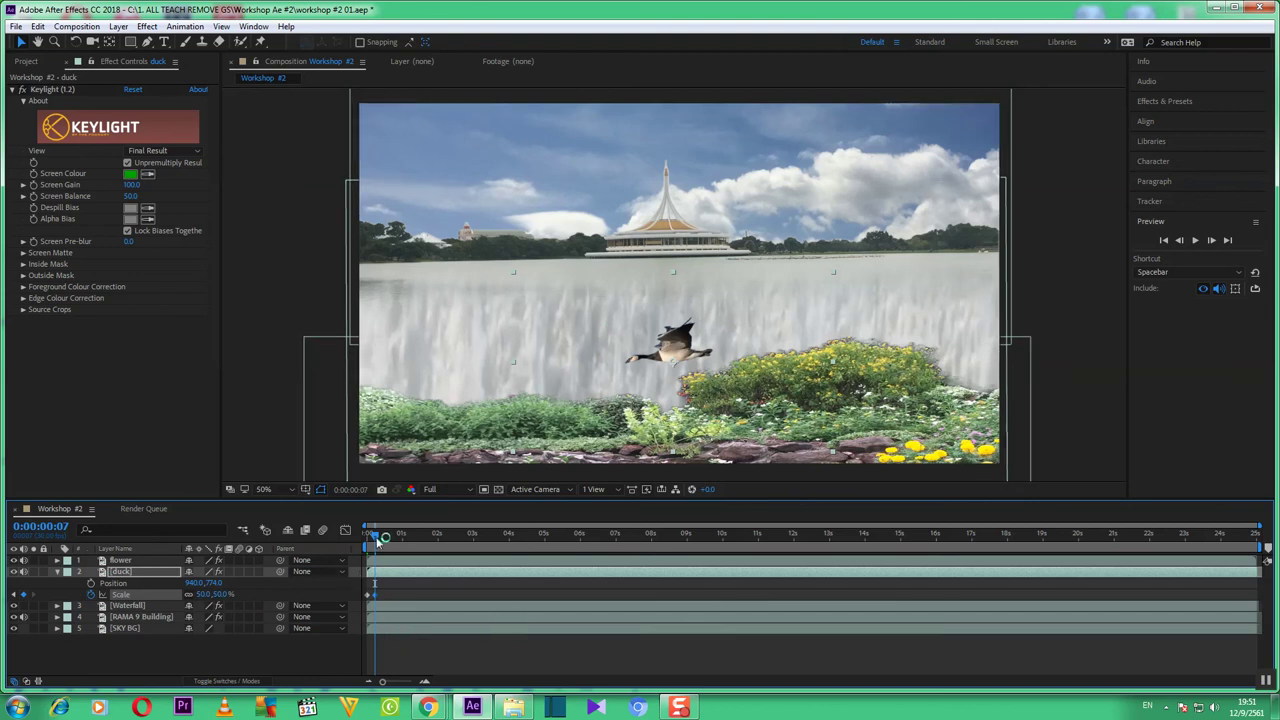
Add a 100% Scale keyframe to the duck layer at 0:00:00:14
{"action": "left_click_drag", "start_coordinate": [377, 537], "coordinate": [385, 537]}
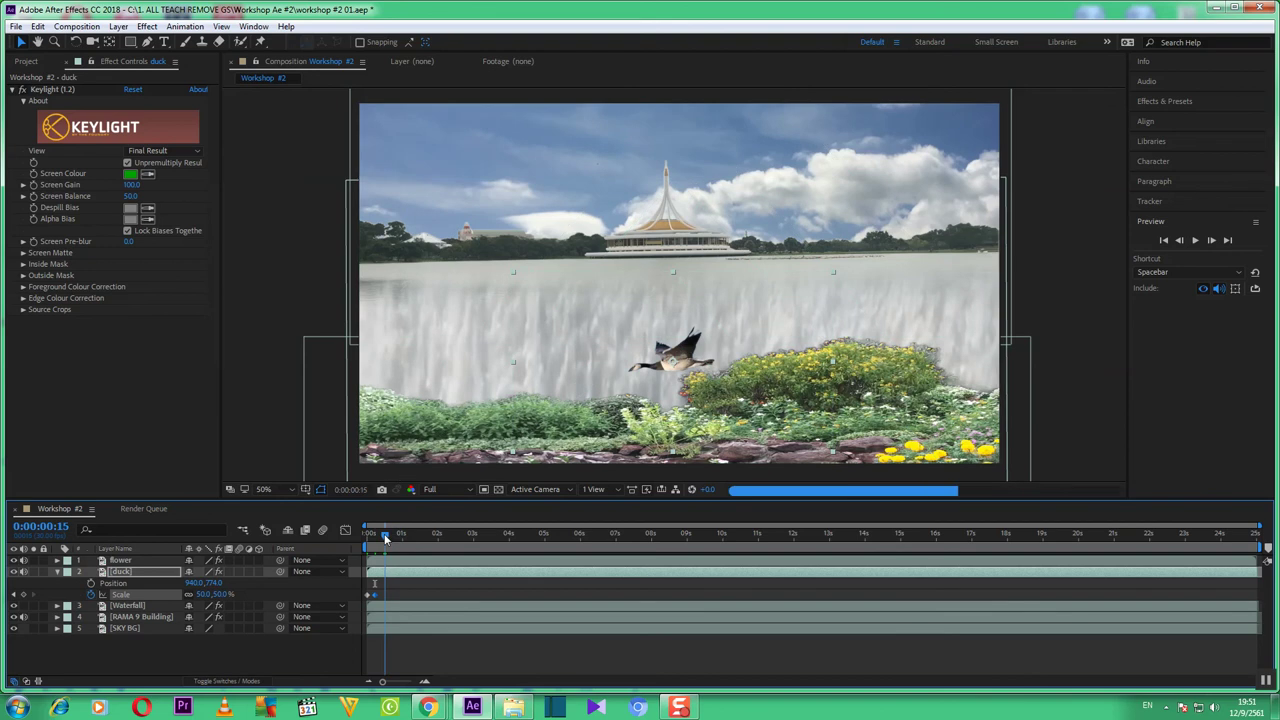
{"action": "left_click_drag", "start_coordinate": [385, 537], "coordinate": [383, 537]}
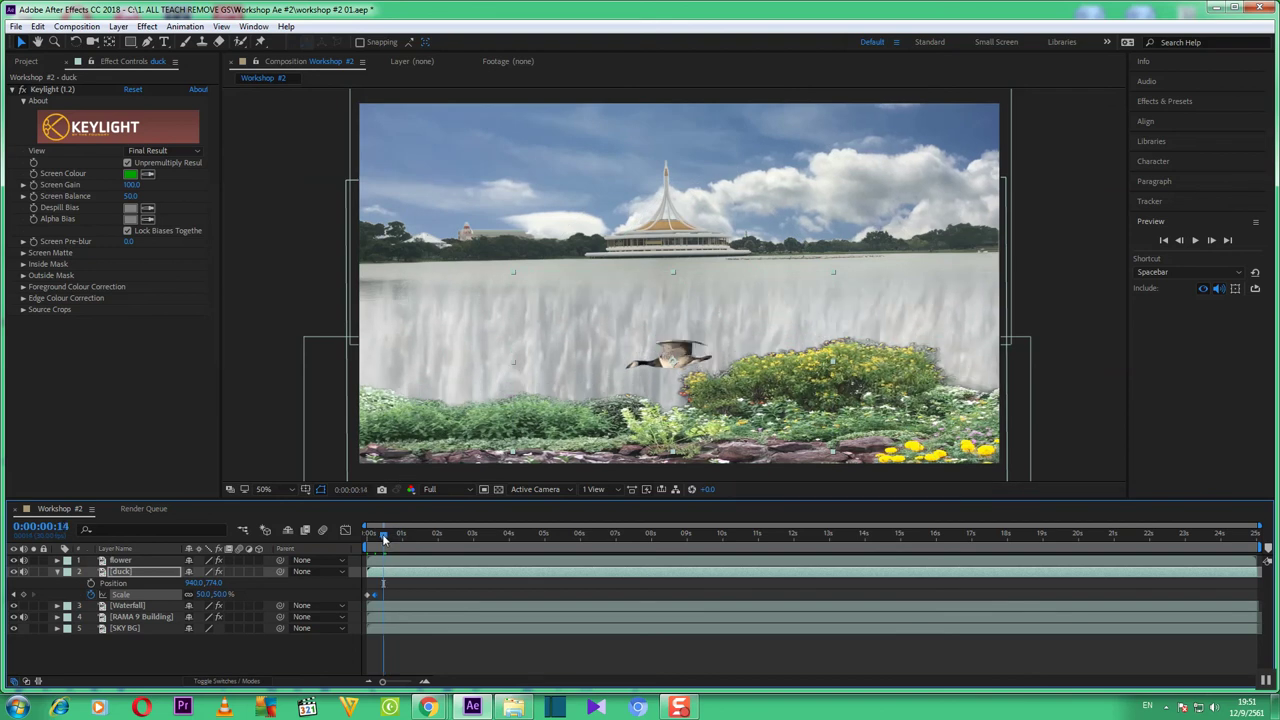
{"action": "left_click", "coordinate": [203, 594]}
{"action": "type", "text": "100"}
{"action": "key", "text": "Return"}
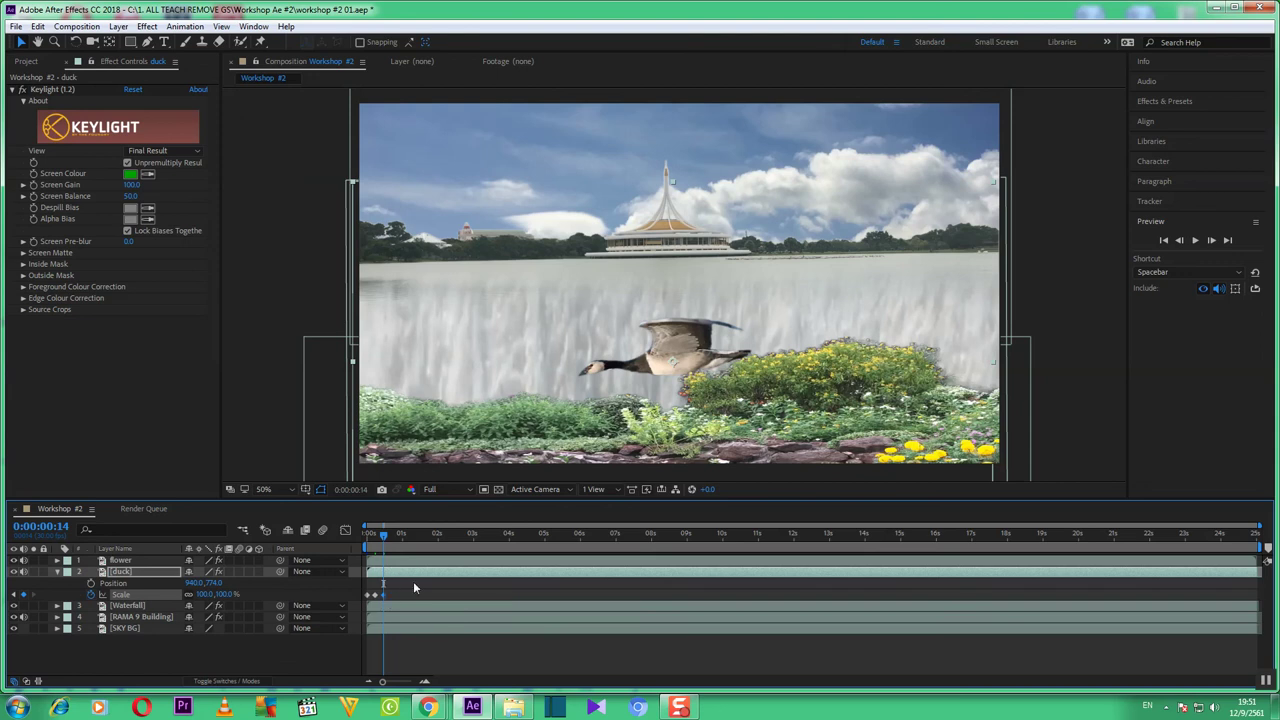
Preview the duck's scale animation from the start of the composition, and stop playback after the last Scale keyframe
{"action": "left_click", "coordinate": [1171, 240]}
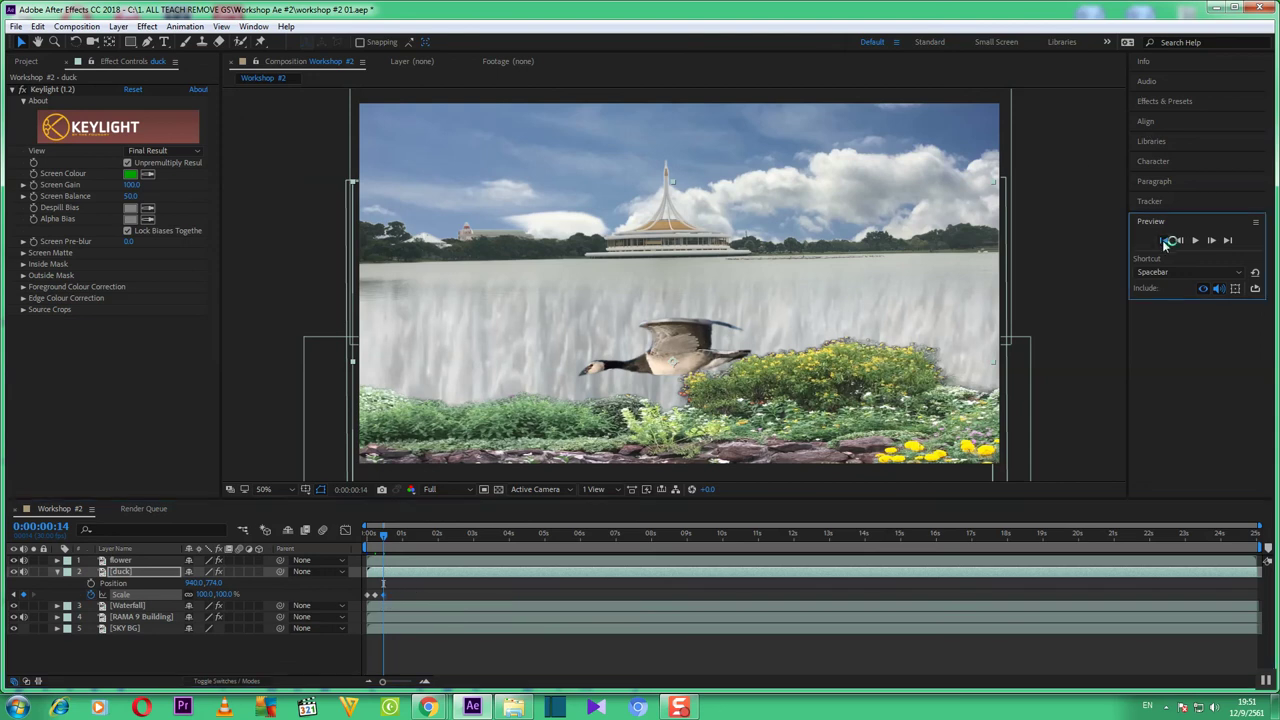
{"action": "left_click", "coordinate": [371, 533]}
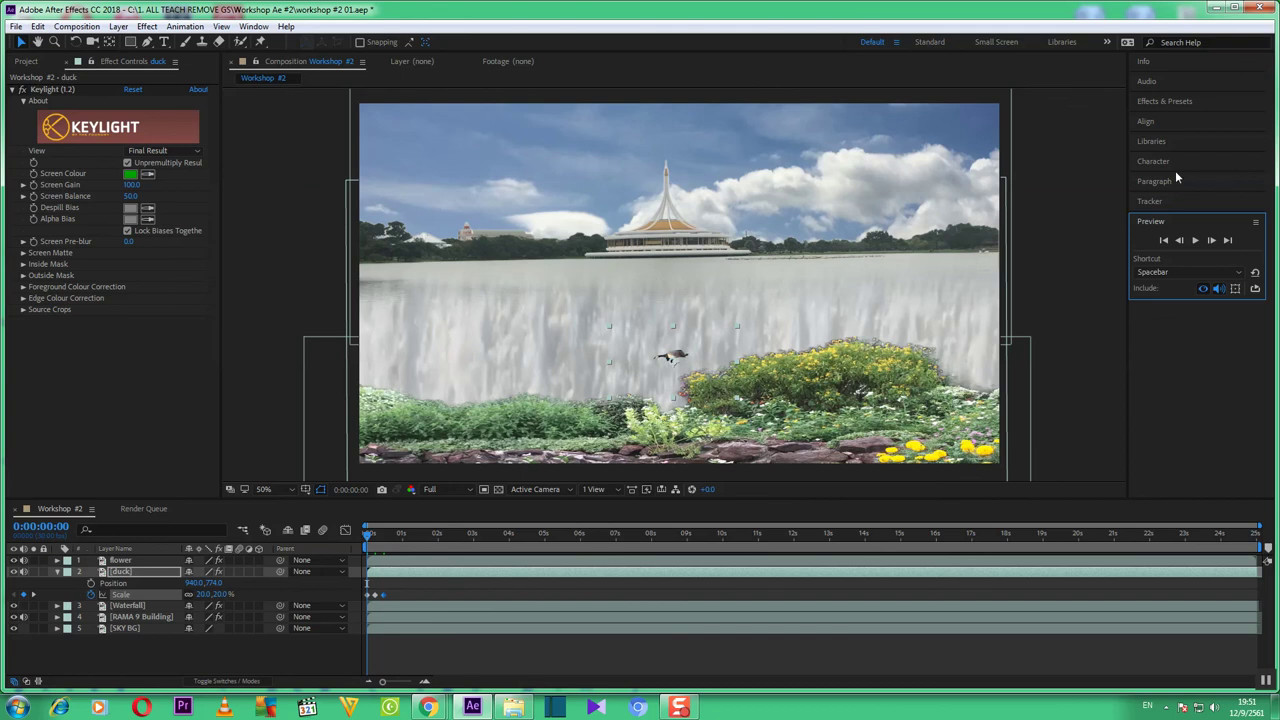
{"action": "left_click", "coordinate": [1193, 240]}
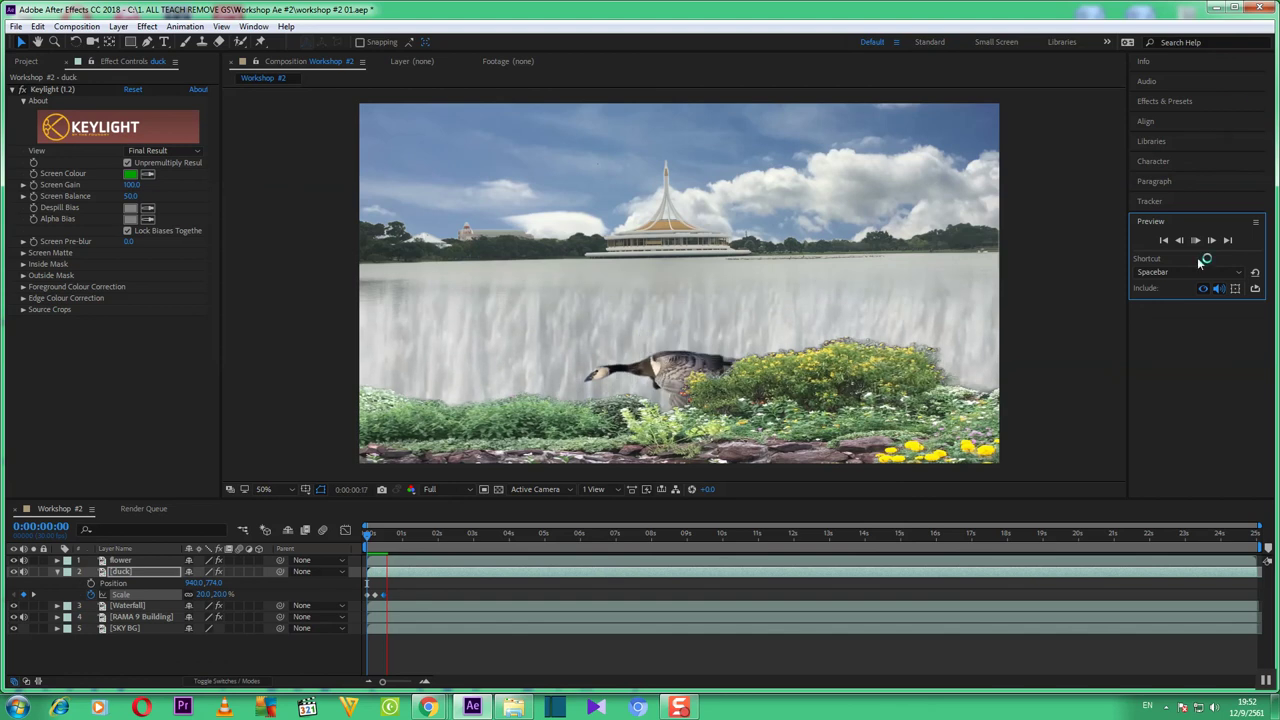
{"action": "left_click", "coordinate": [1193, 240]}
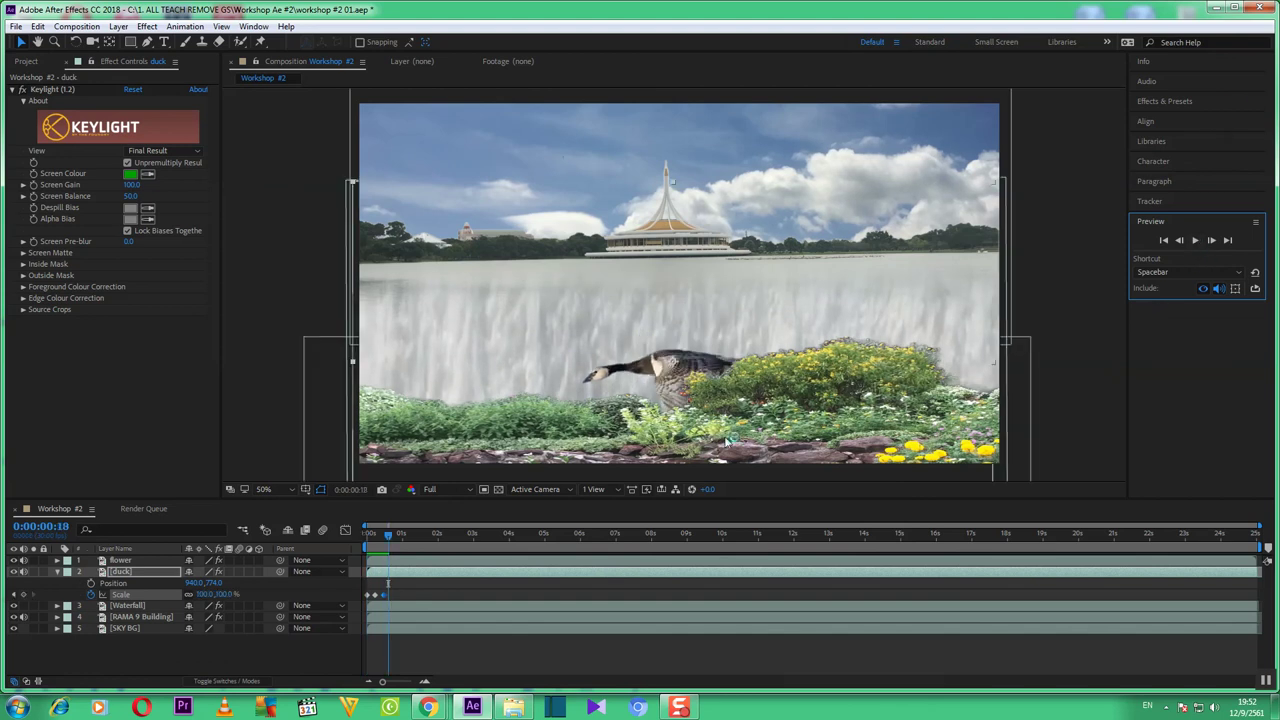
Return the playhead to 0:00:00:00 and remove all of the duck layer's Scale keyframes
{"action": "left_click_drag", "start_coordinate": [389, 534], "coordinate": [368, 534]}
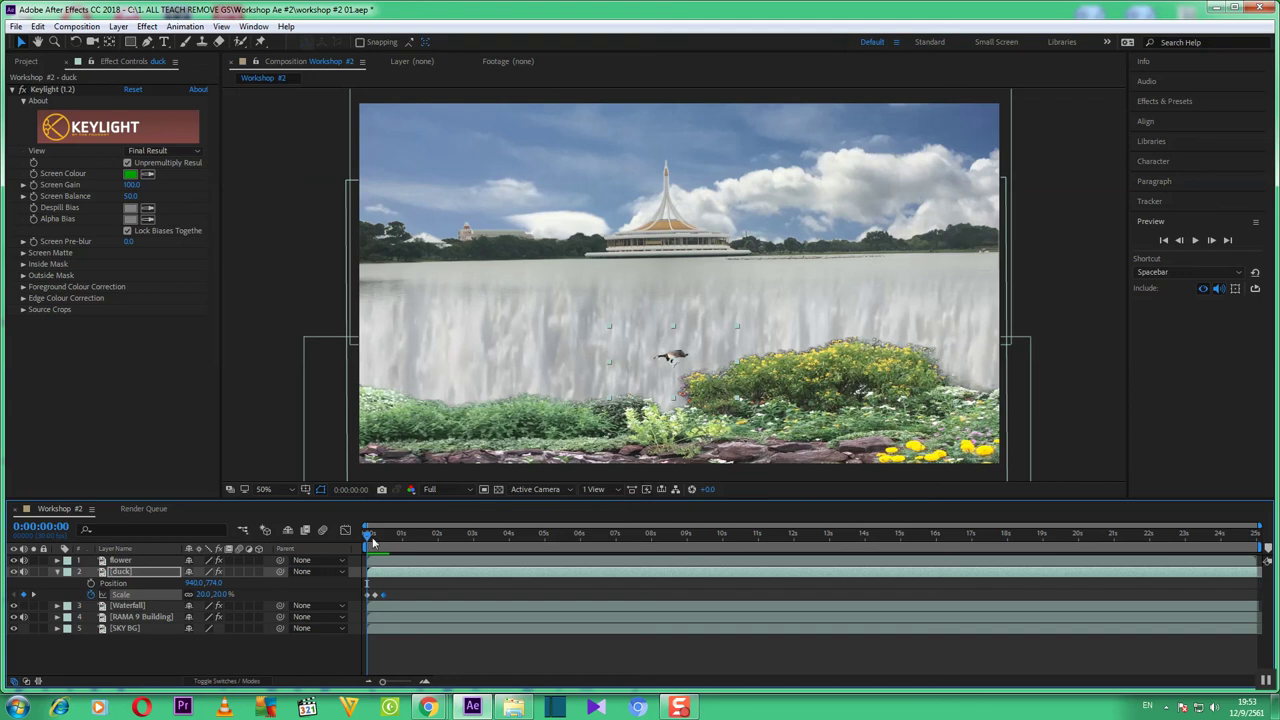
{"action": "left_click", "coordinate": [90, 583]}
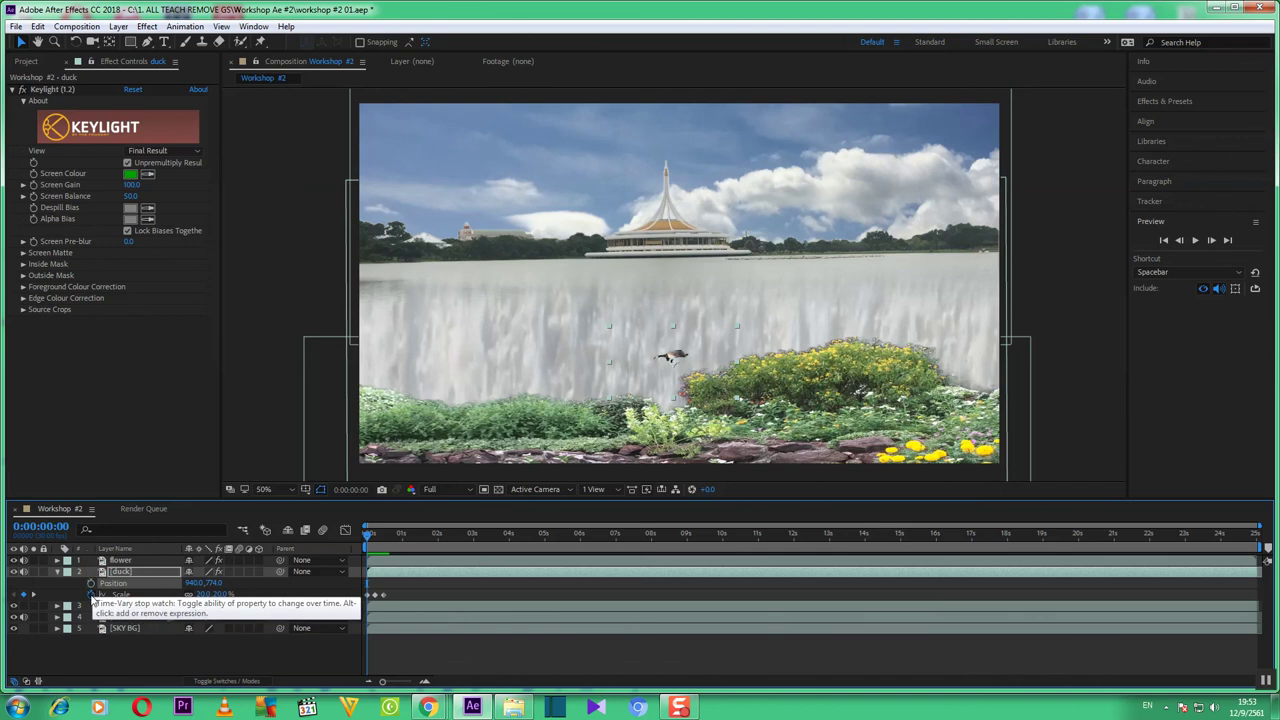
{"action": "left_click", "coordinate": [90, 594]}
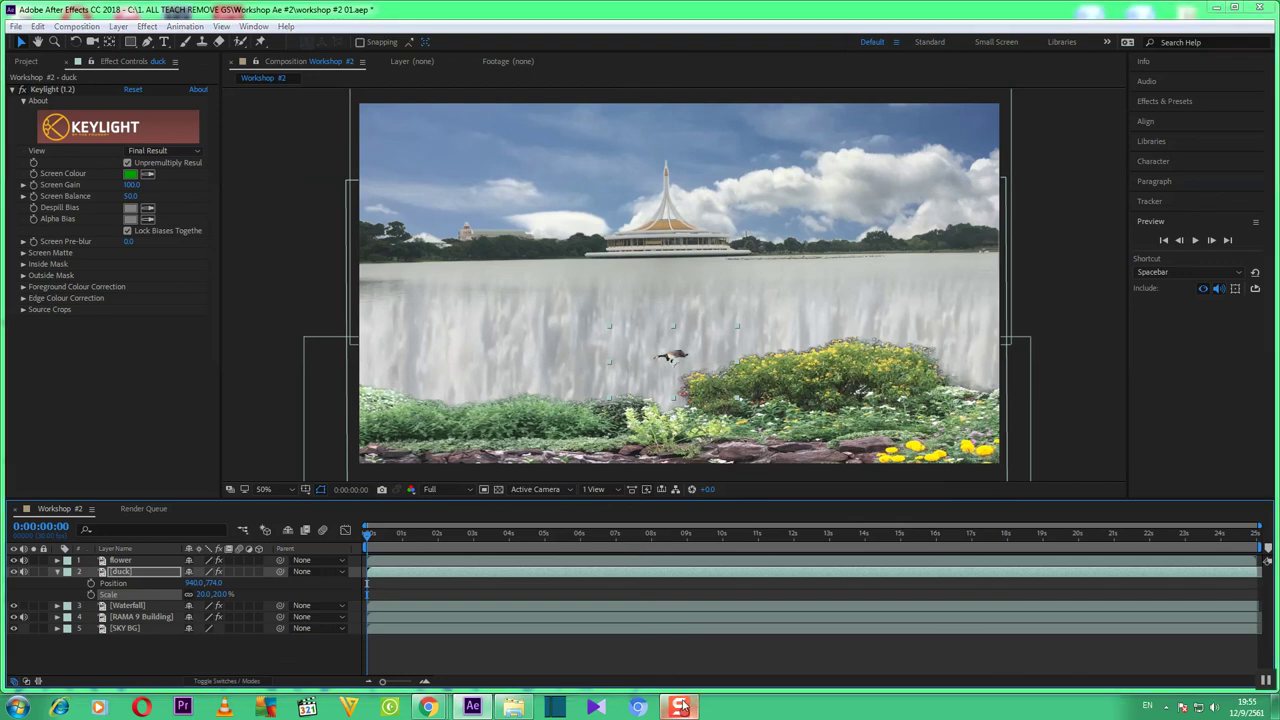
{"action": "left_click", "coordinate": [1166, 709]}
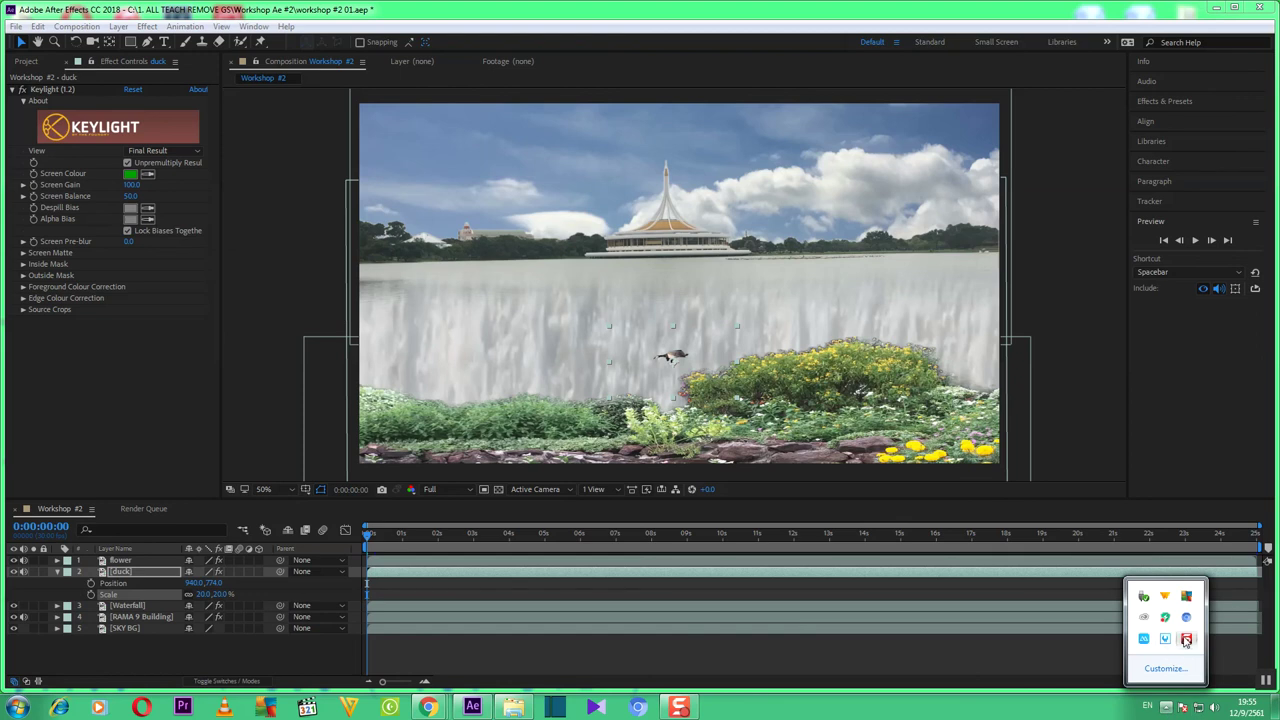
{"action": "left_click", "coordinate": [1005, 689]}
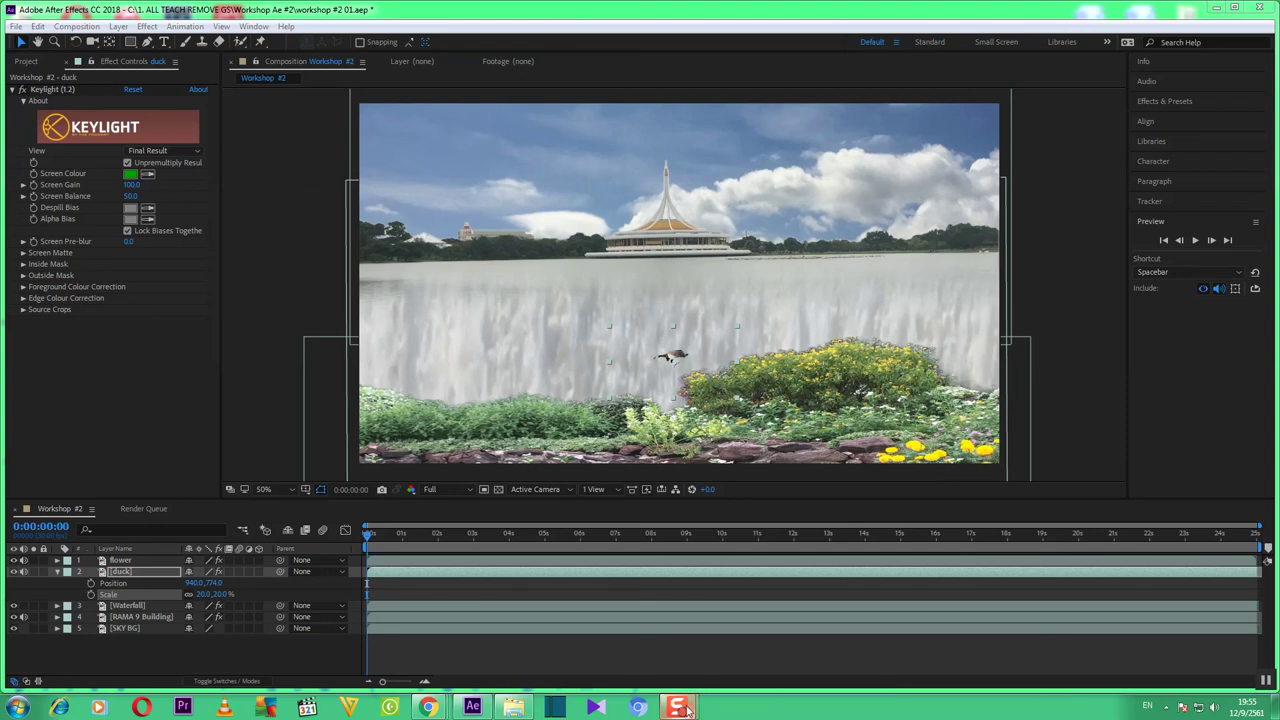
{"action": "mouse_move", "coordinate": [686, 710]}
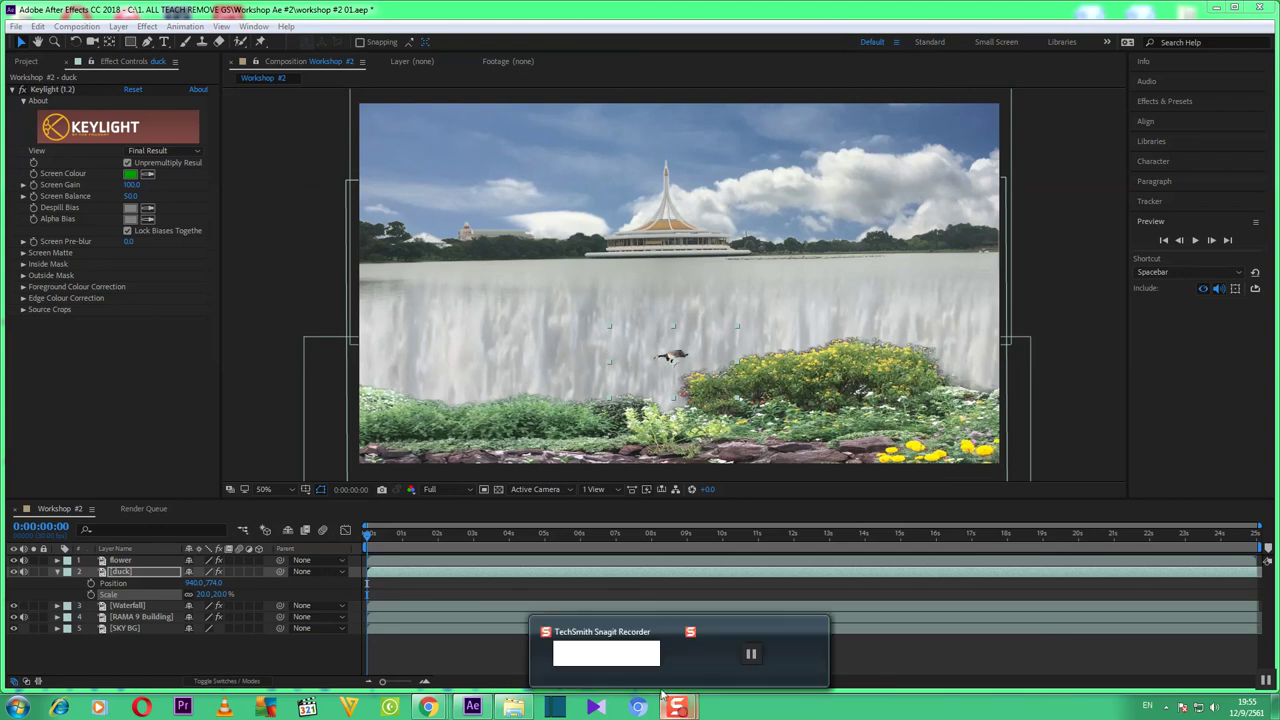